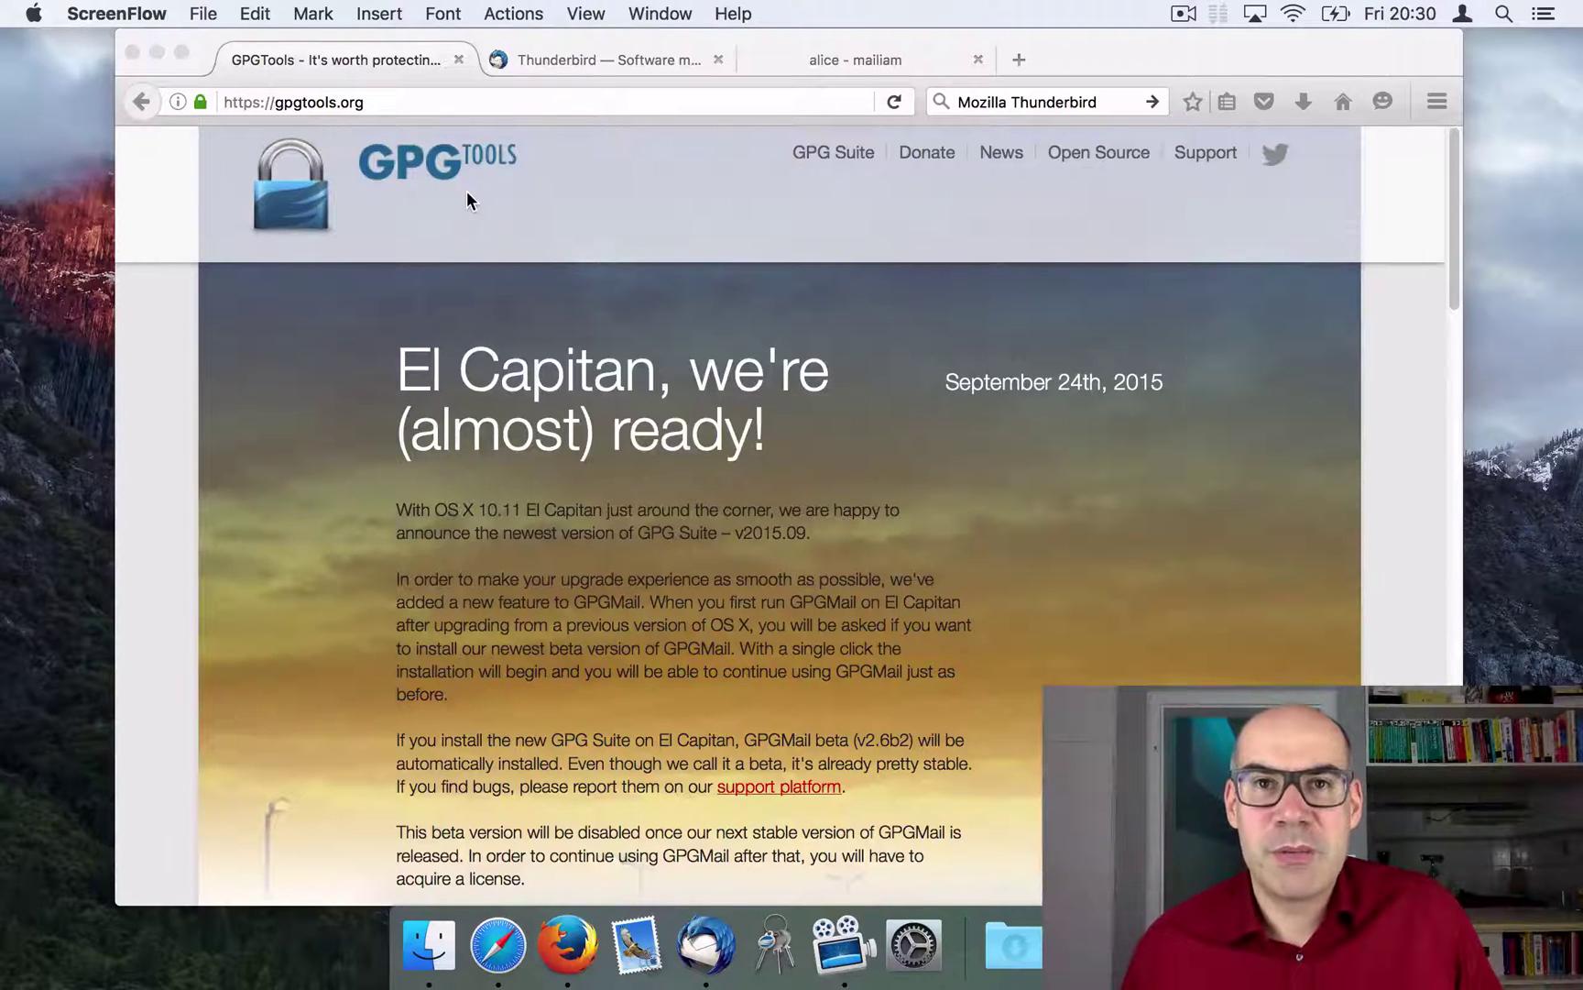
# Step: Look over the GPGTools and Thunderbird pages, minimize Firefox, and launch Thunderbird from the Dock
pyautogui.click(587, 54)
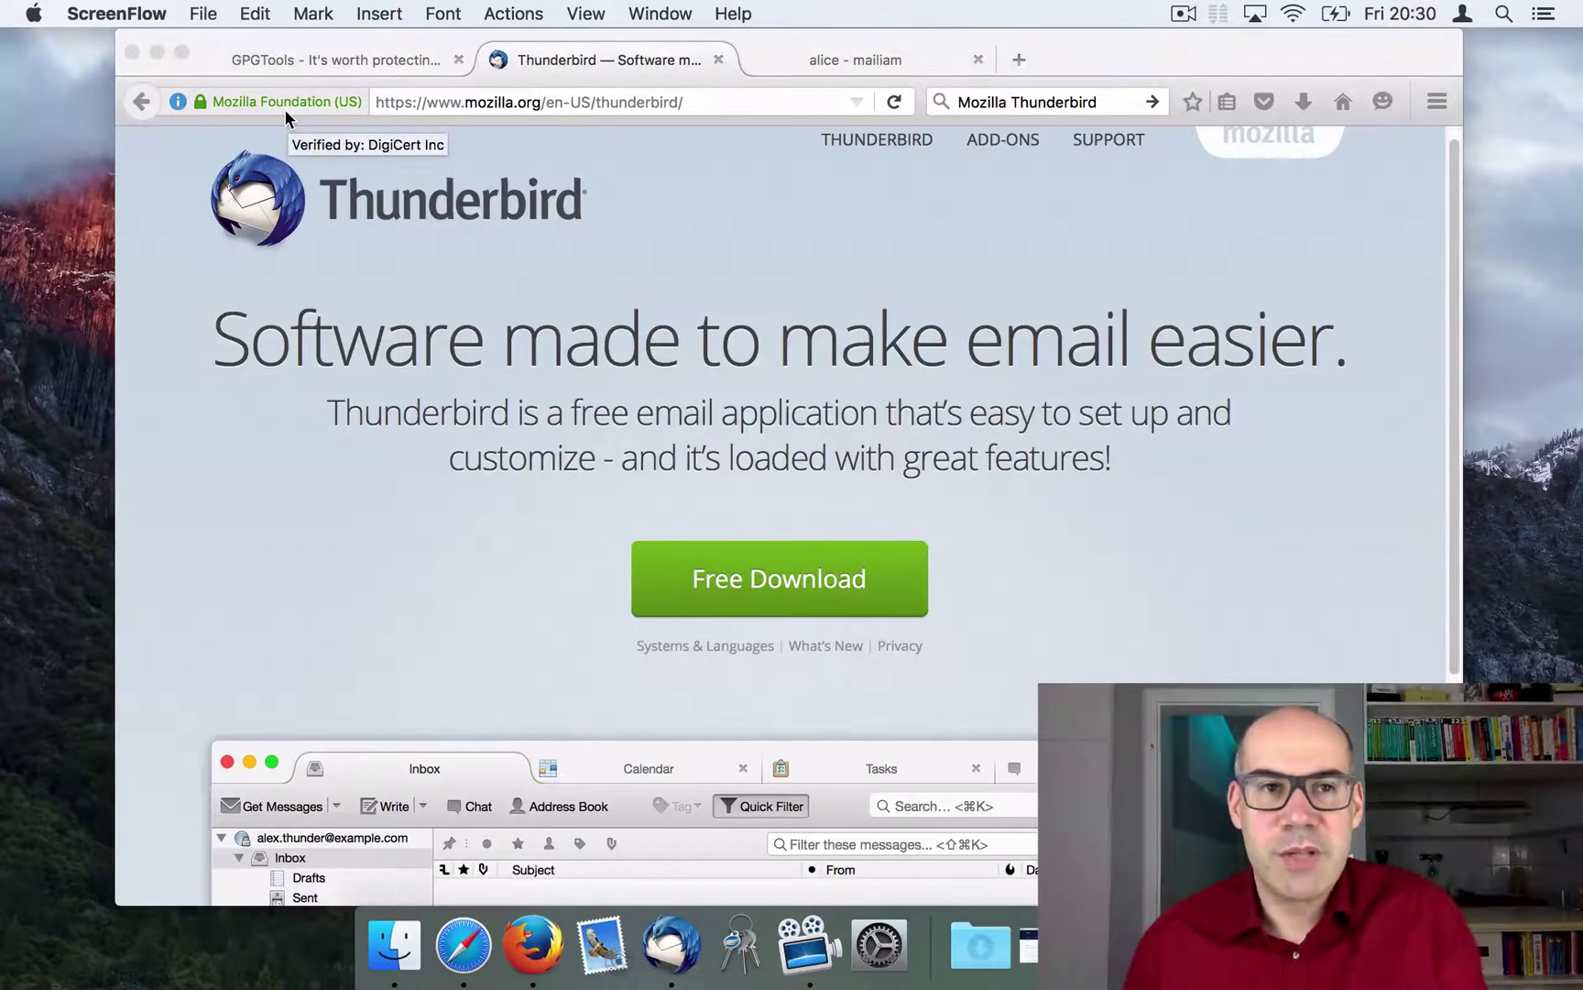
pyautogui.click(256, 62)
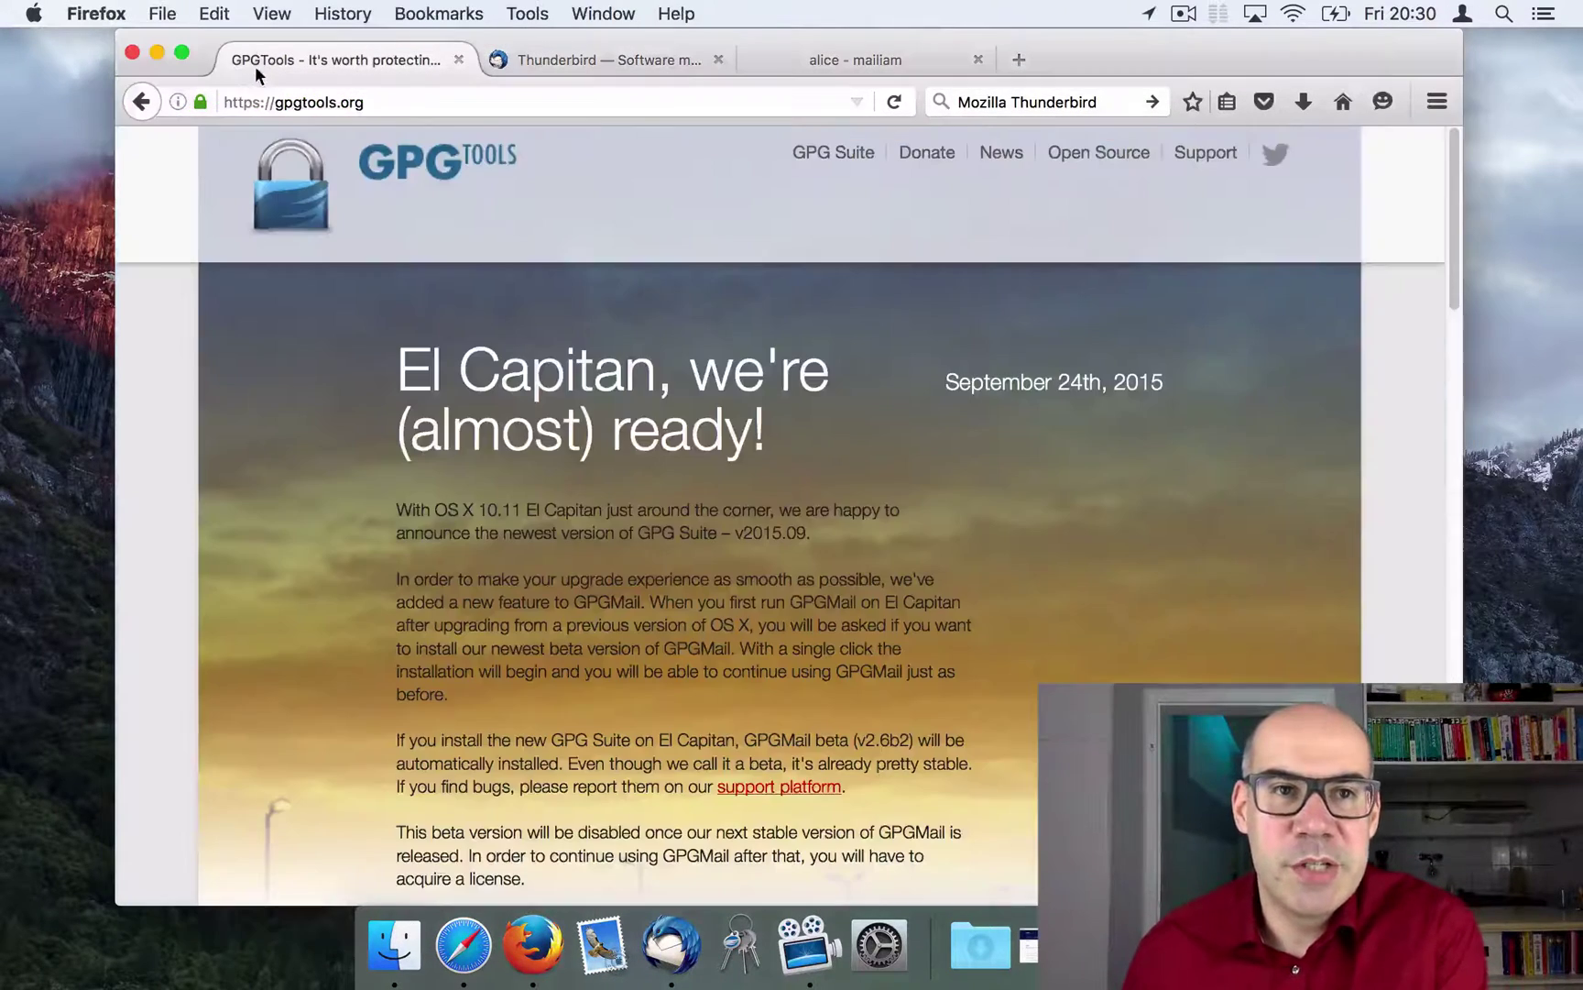
pyautogui.click(586, 60)
pyautogui.click(157, 53)
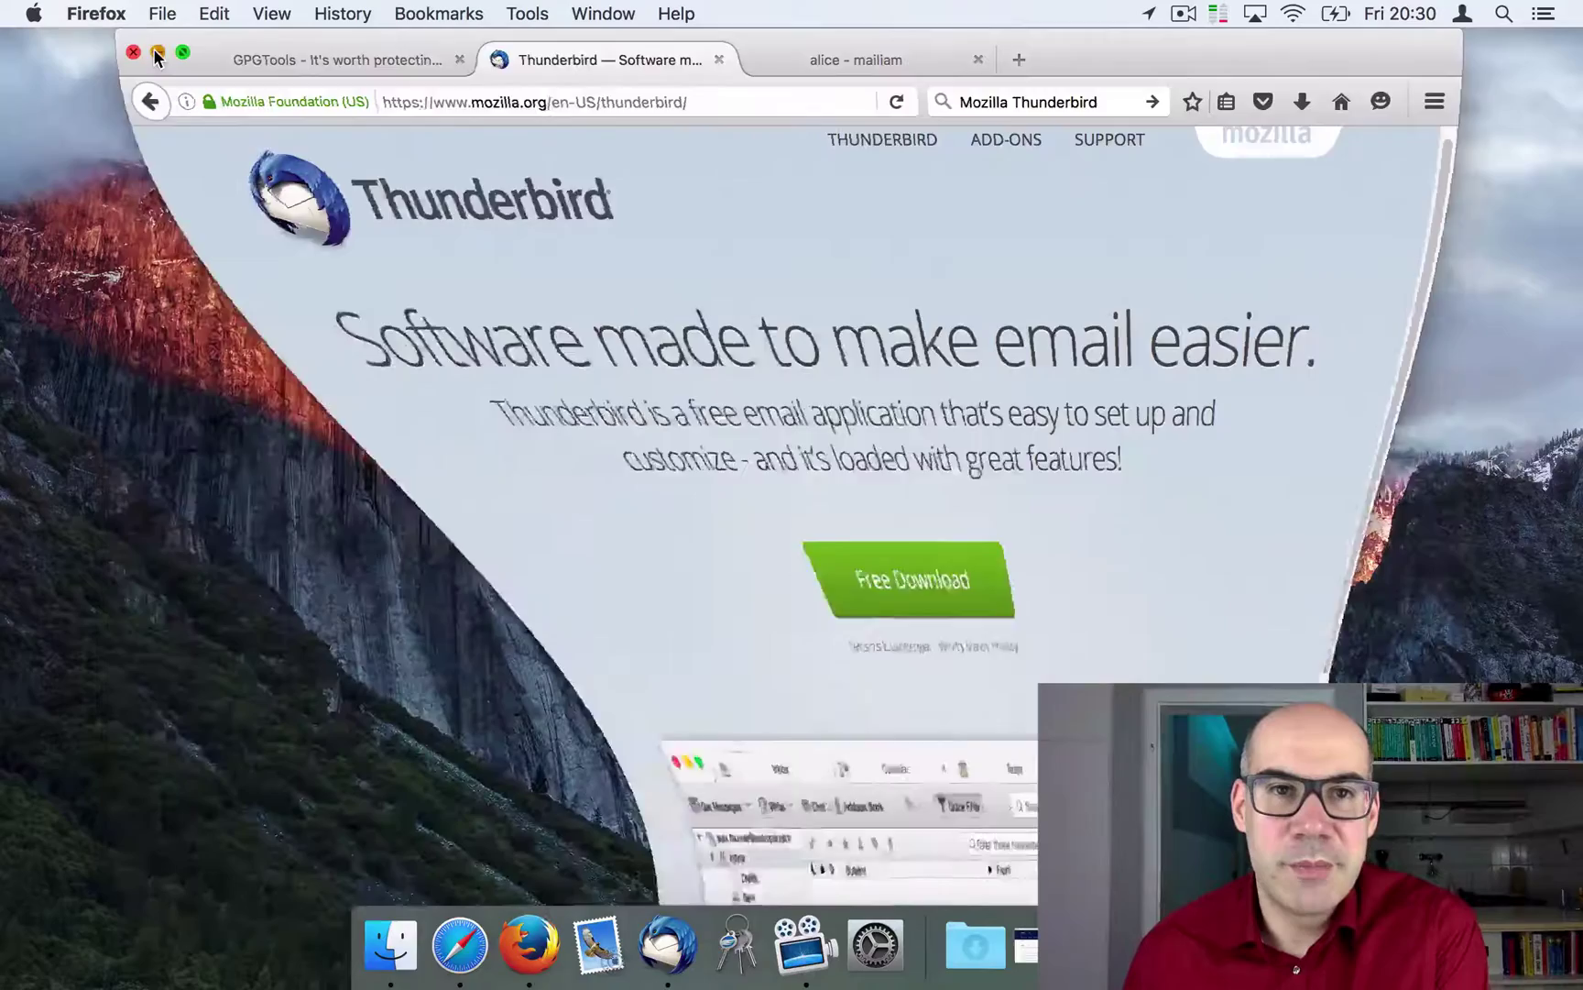
pyautogui.click(636, 944)
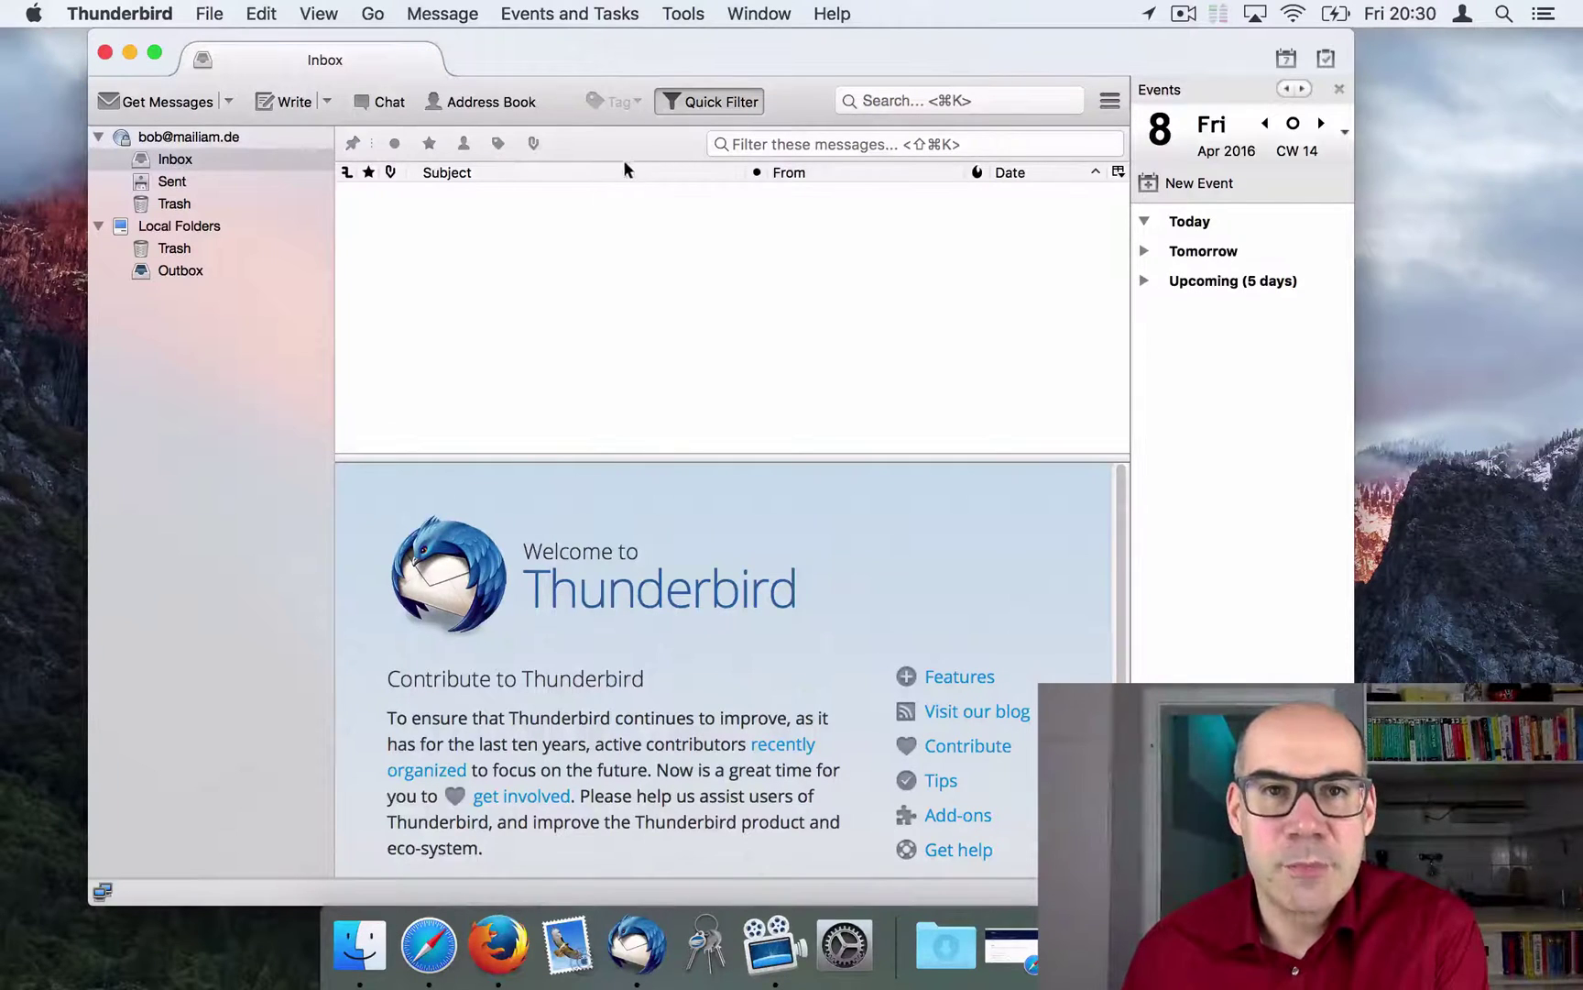
# Step: Search the Add-ons Manager for 'enigmail', install Enigmail, and restart Thunderbird
pyautogui.click(689, 14)
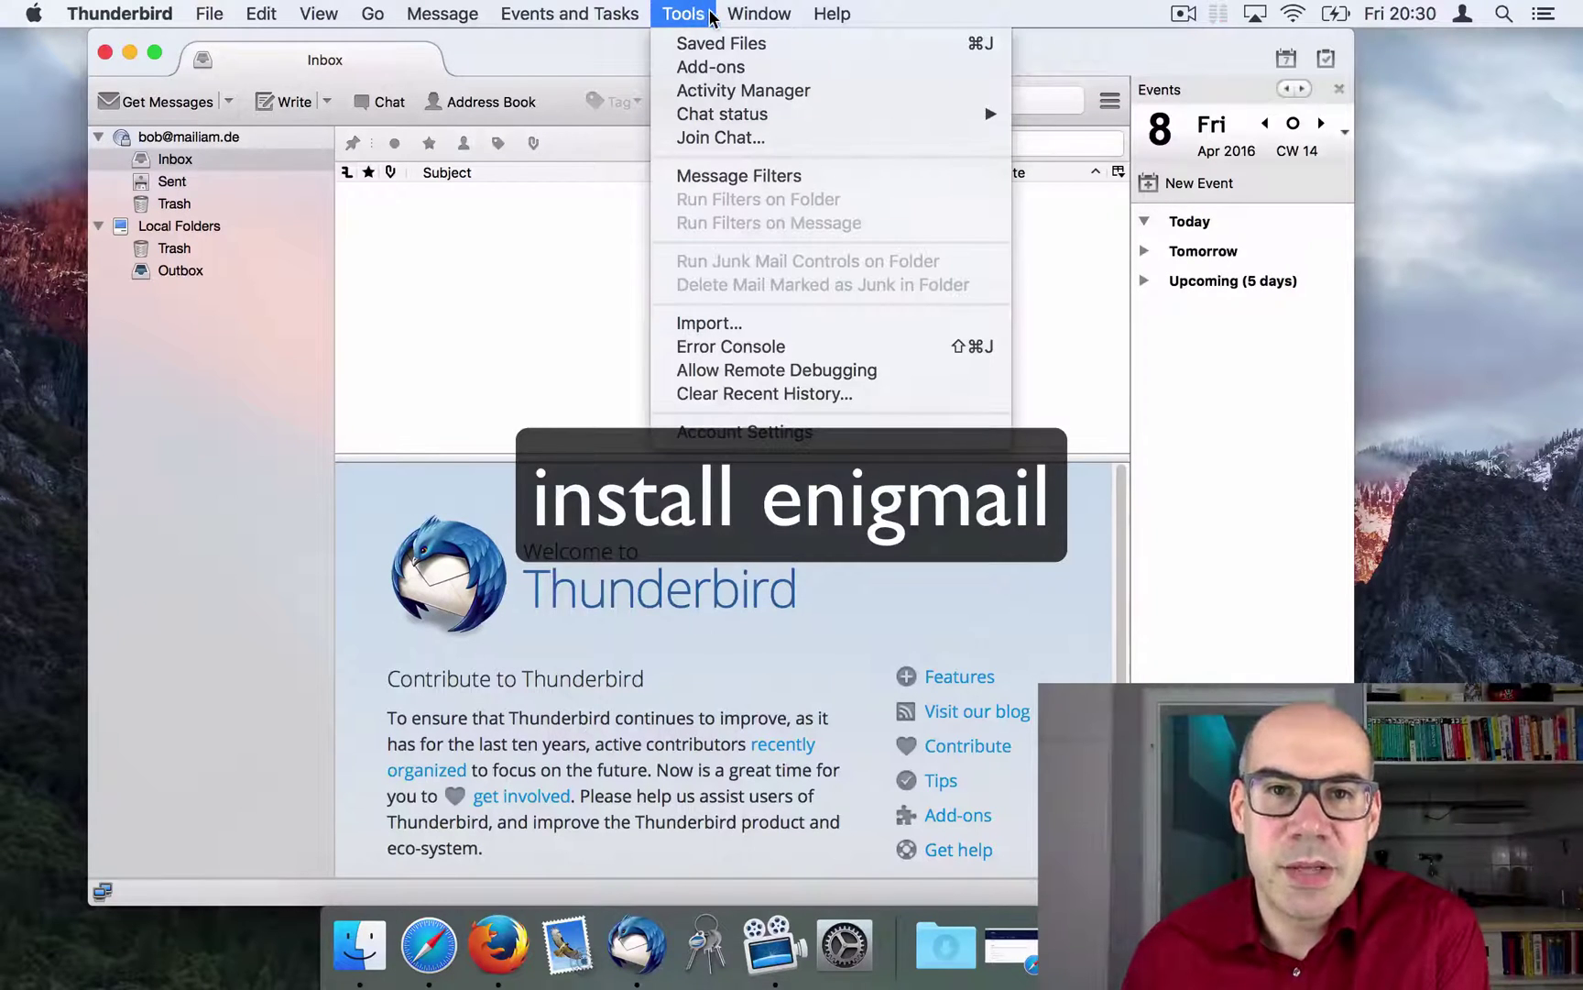
pyautogui.click(712, 69)
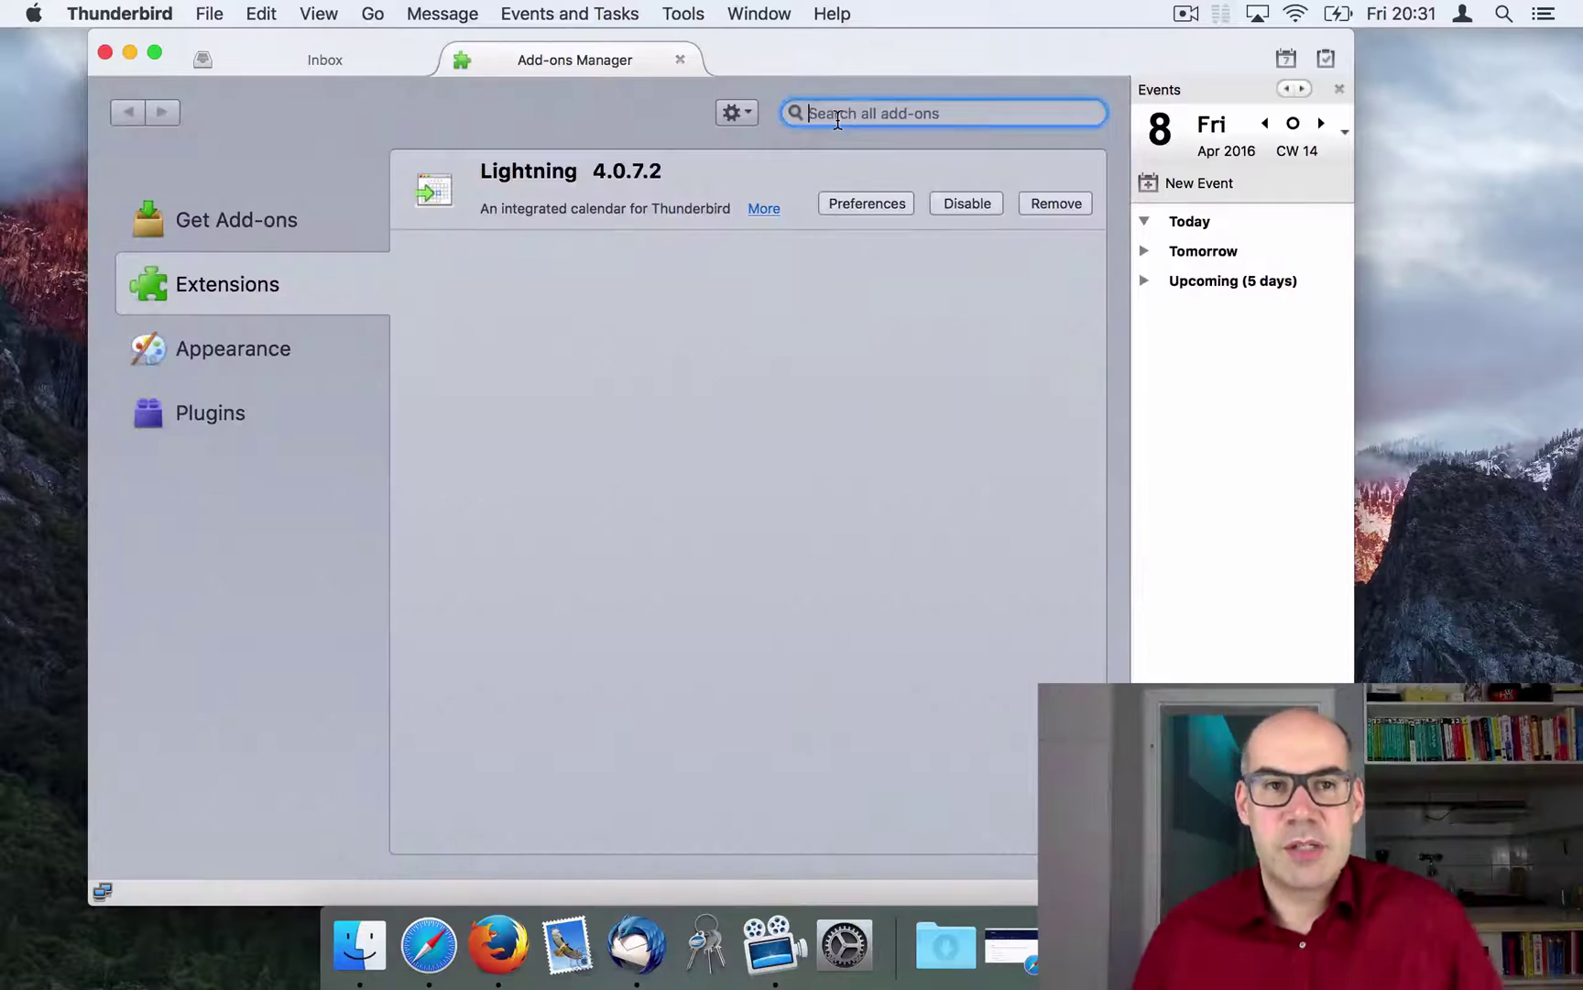
pyautogui.click(293, 231)
pyautogui.click(815, 112)
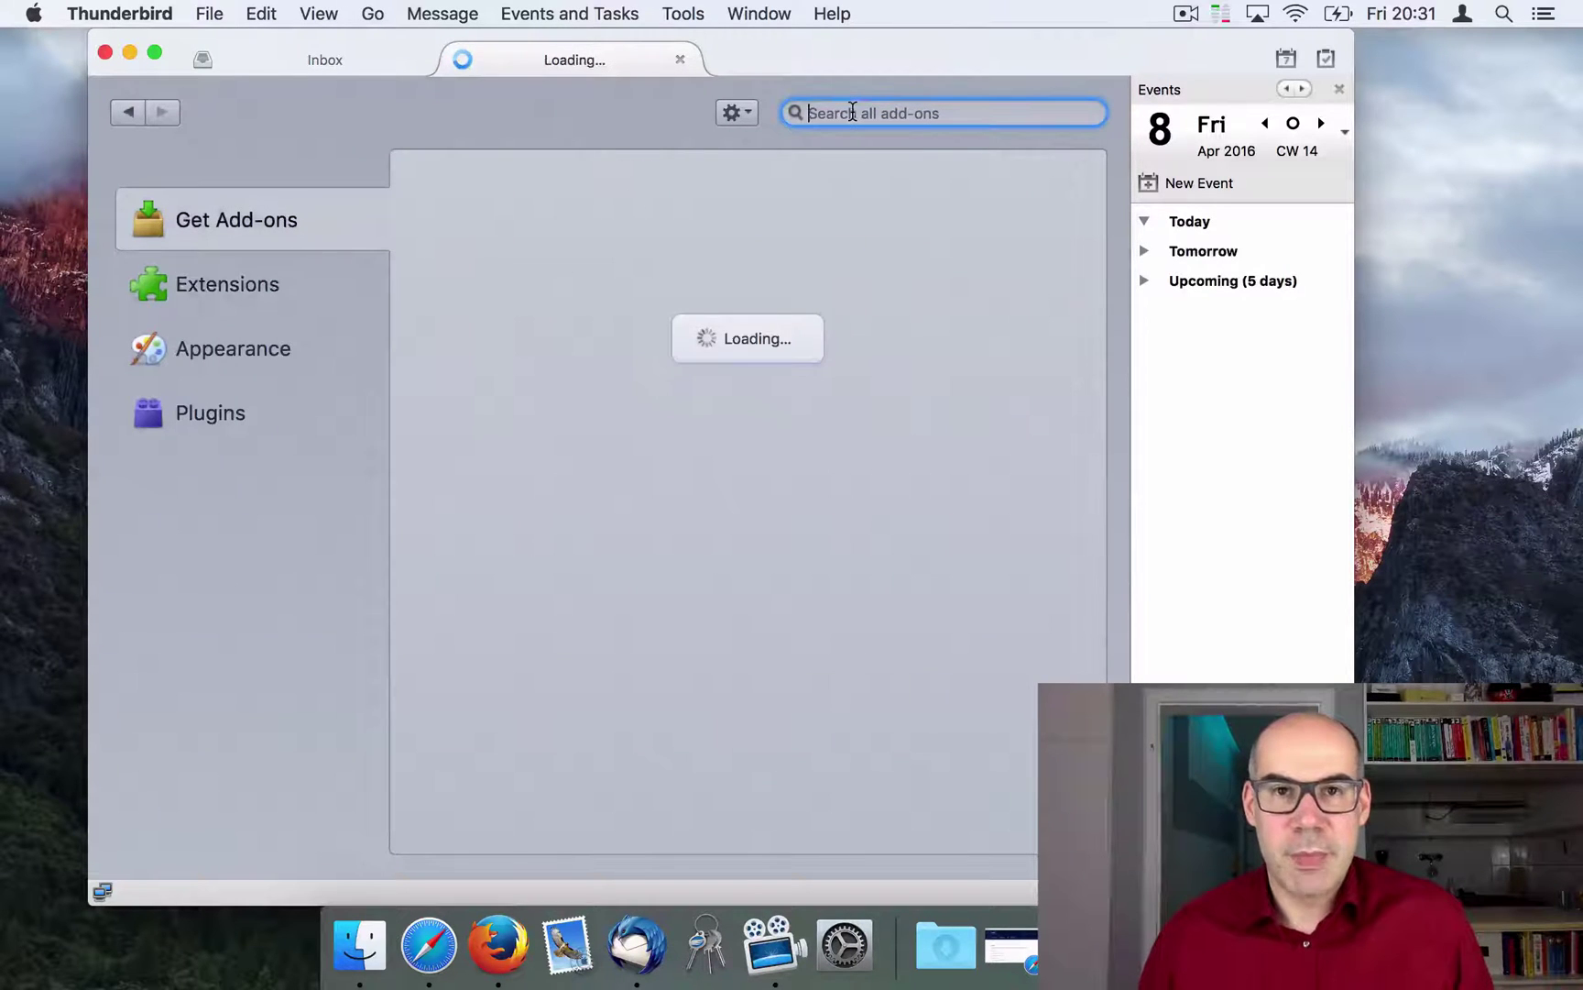
pyautogui.write('enigmail')
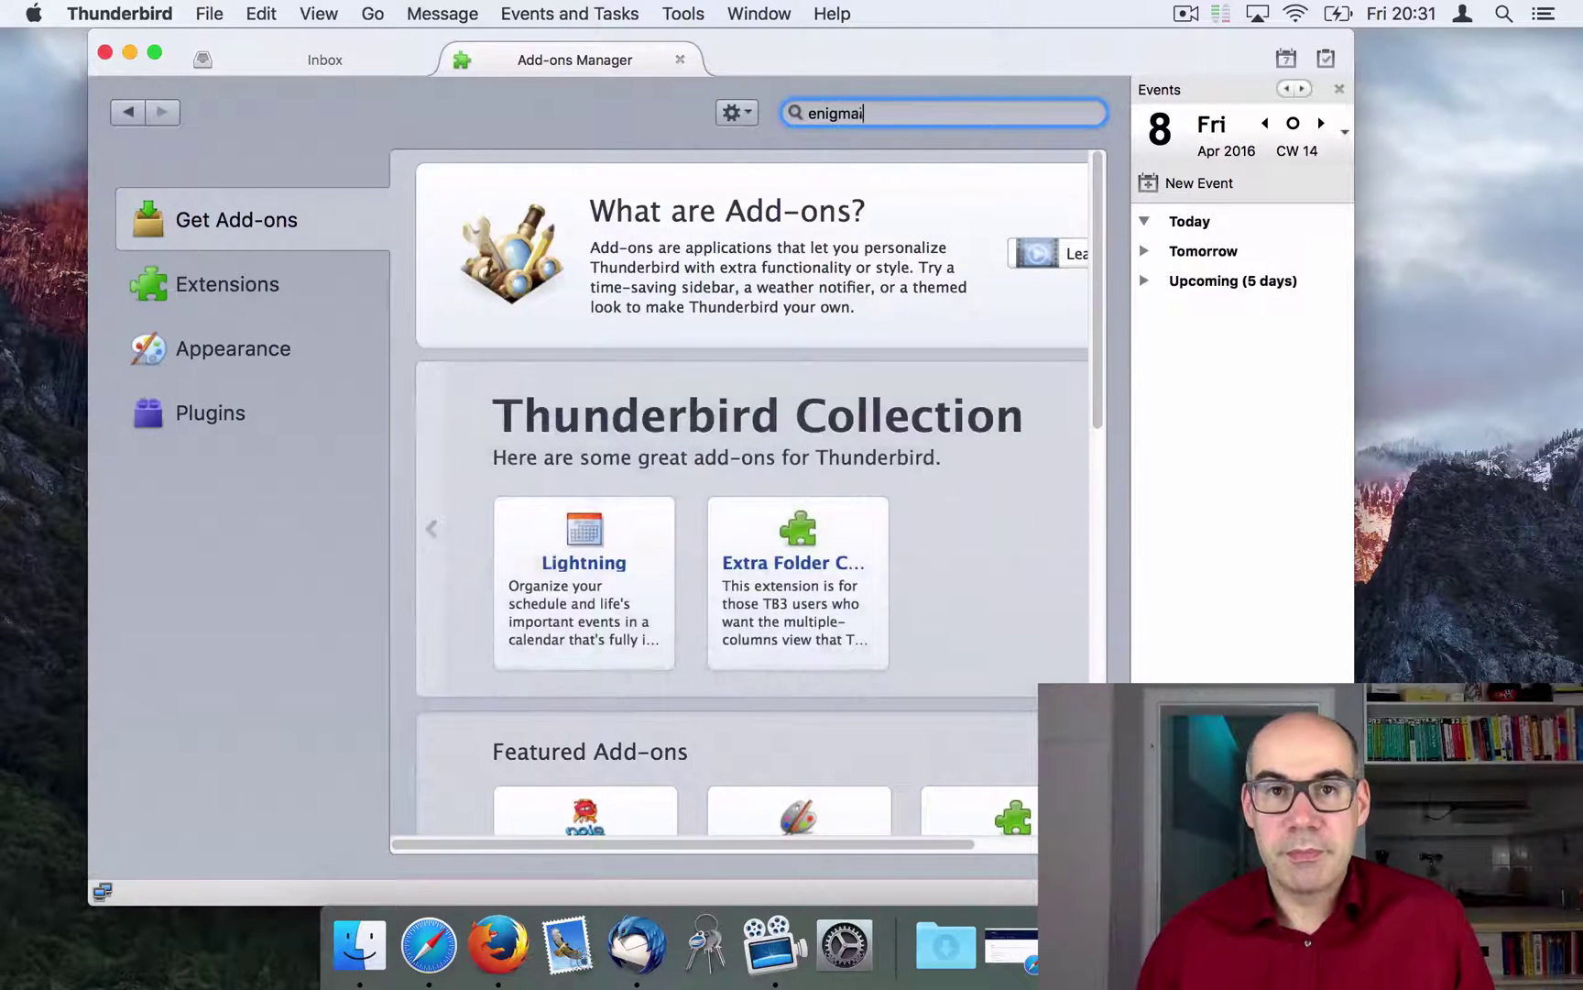
pyautogui.press('Return')
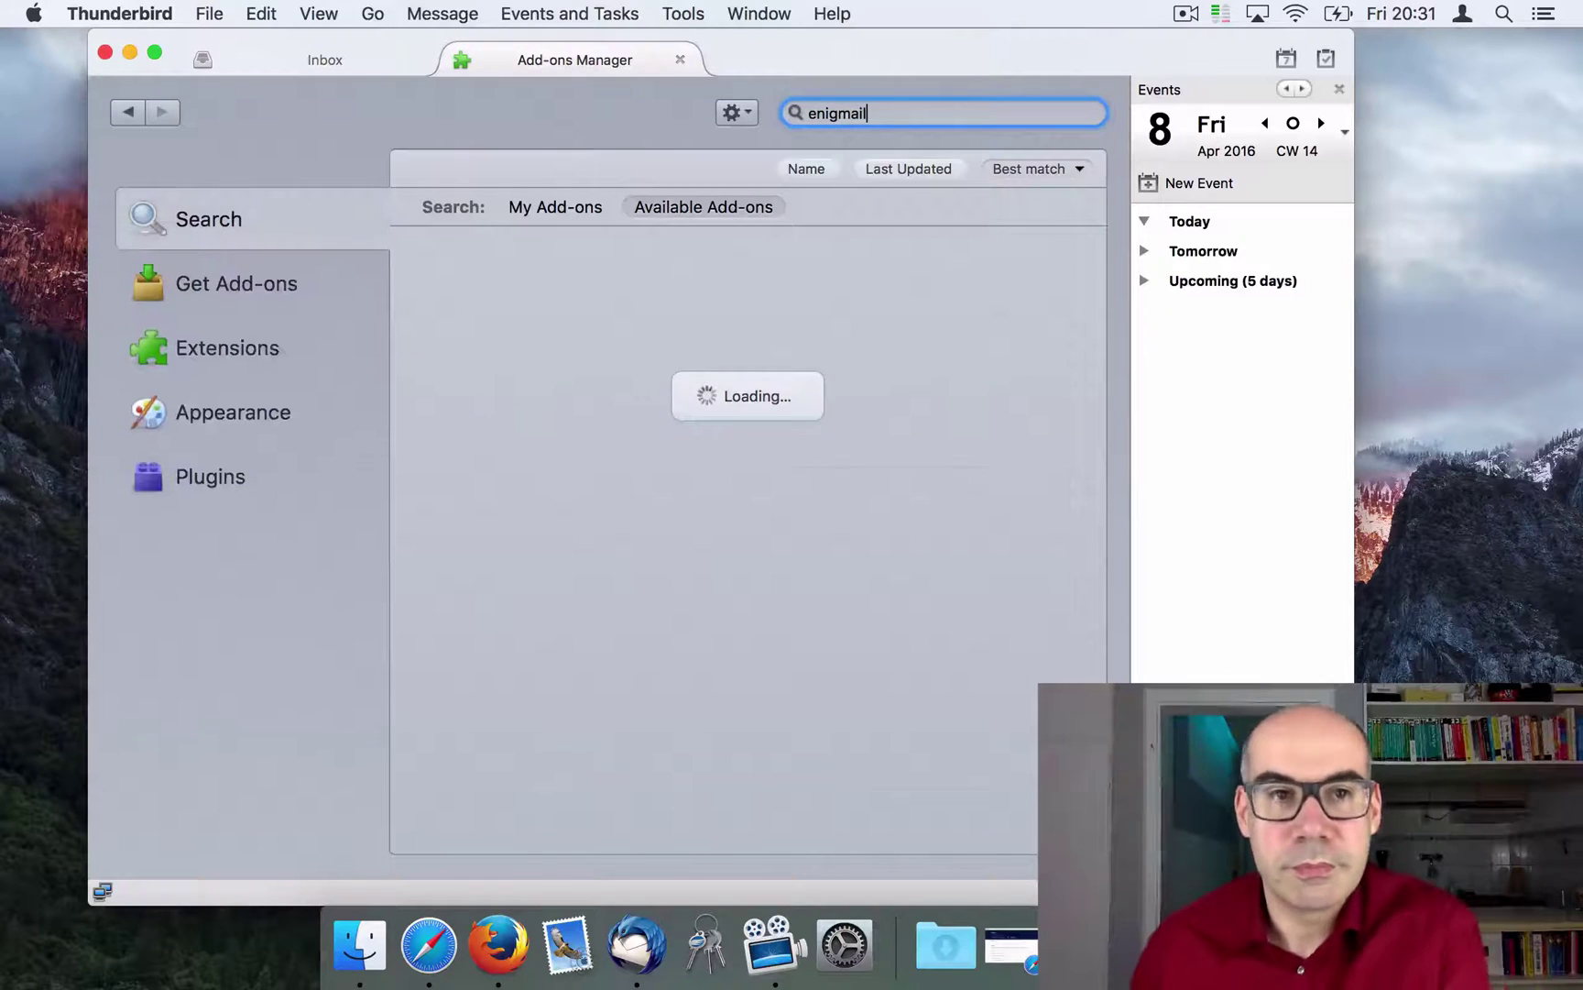
pyautogui.click(1054, 280)
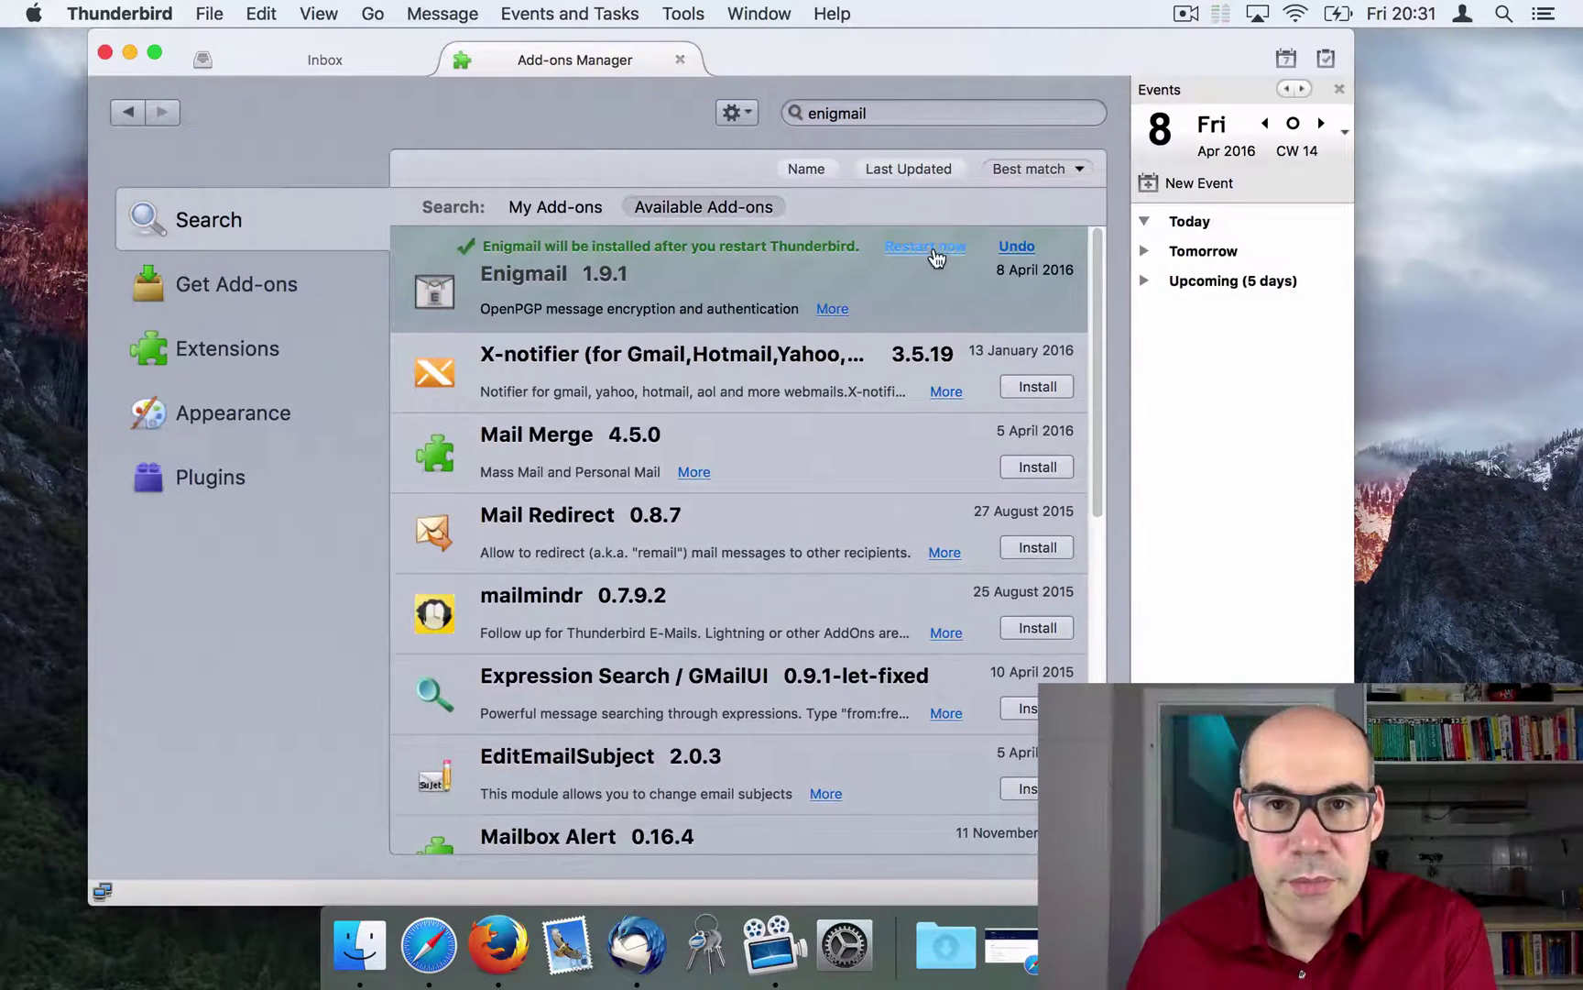
pyautogui.click(933, 247)
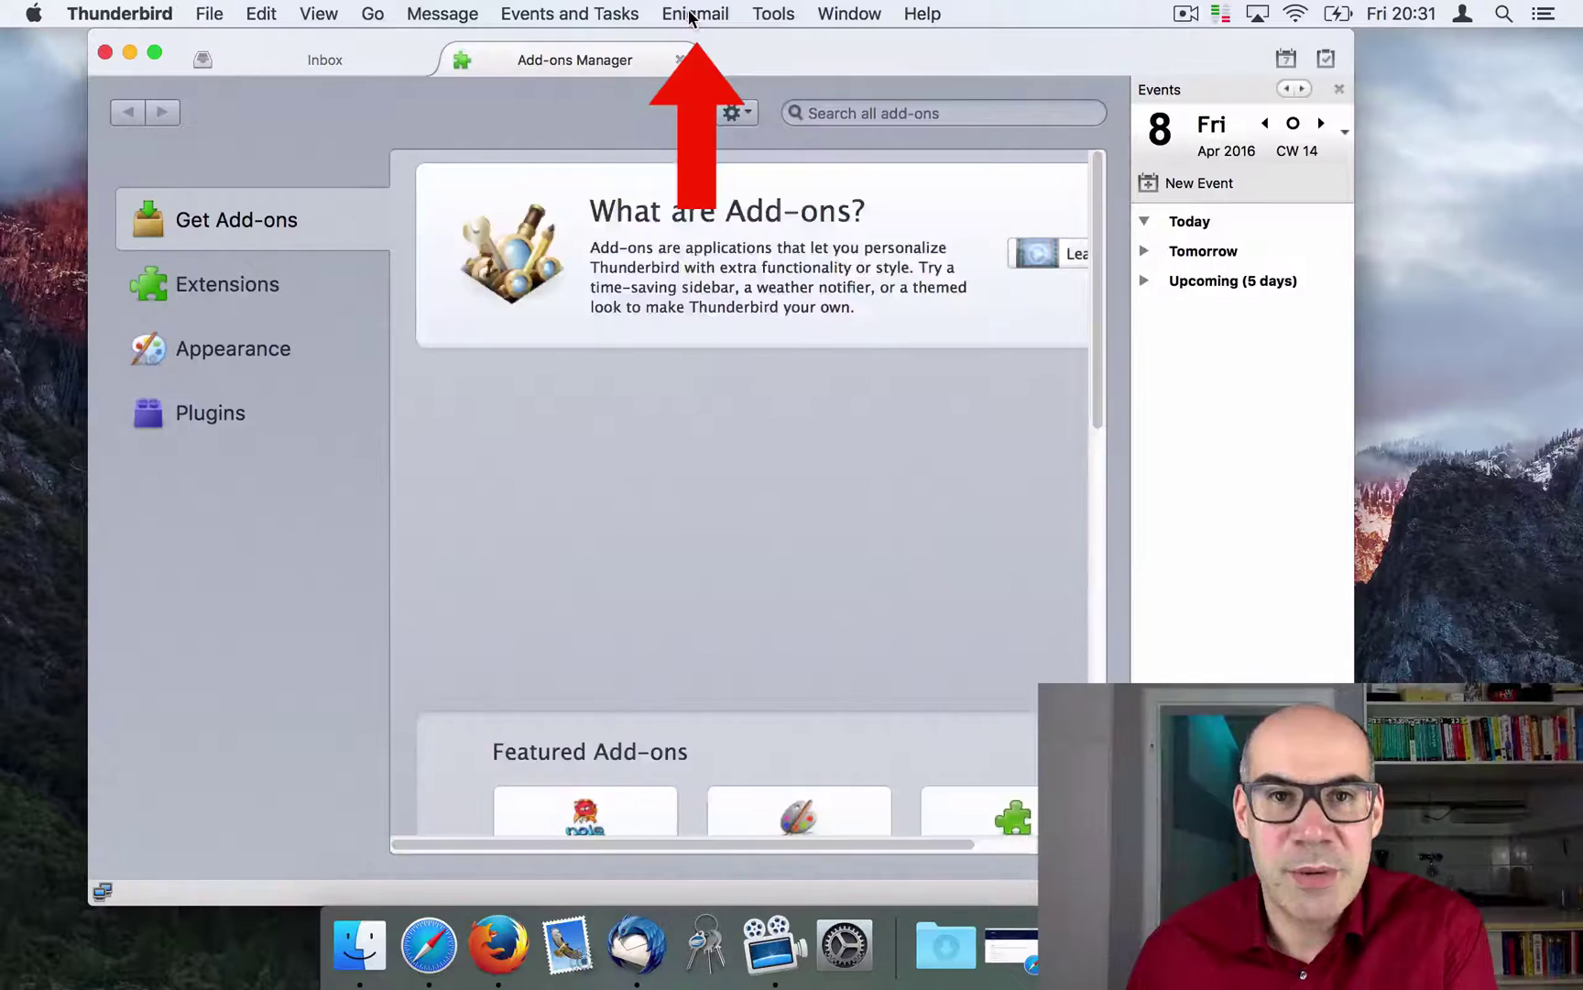
# Step: Run the Enigmail Setup Wizard with the standard configuration and enter the new key's passphrase
pyautogui.click(703, 13)
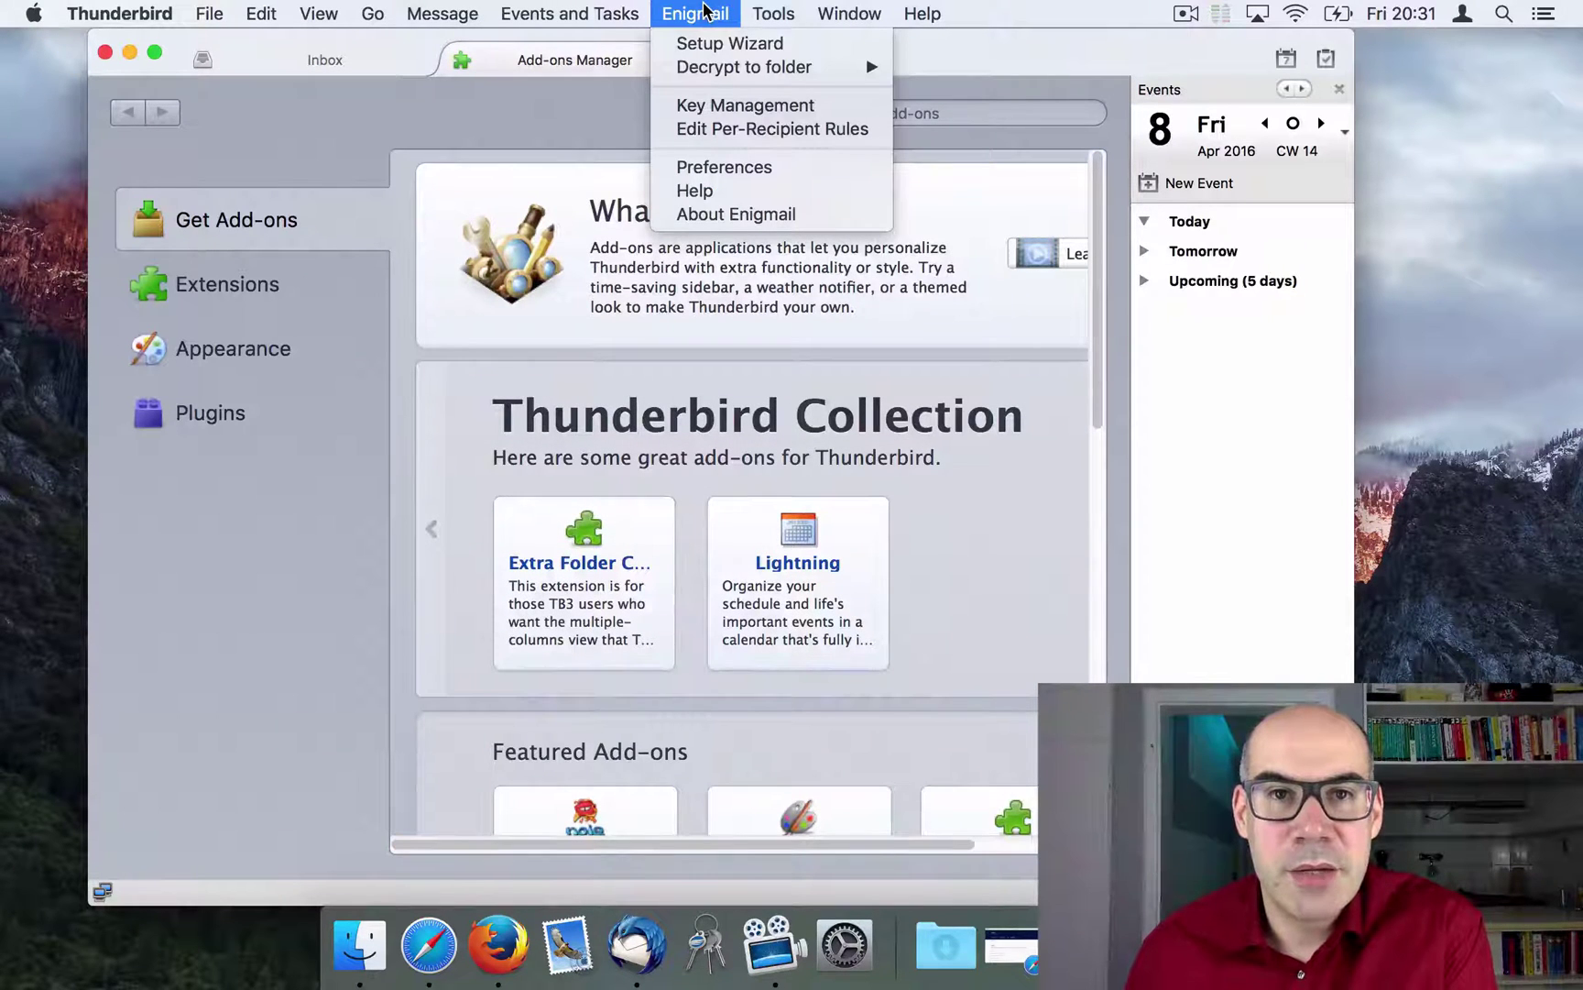
pyautogui.click(724, 44)
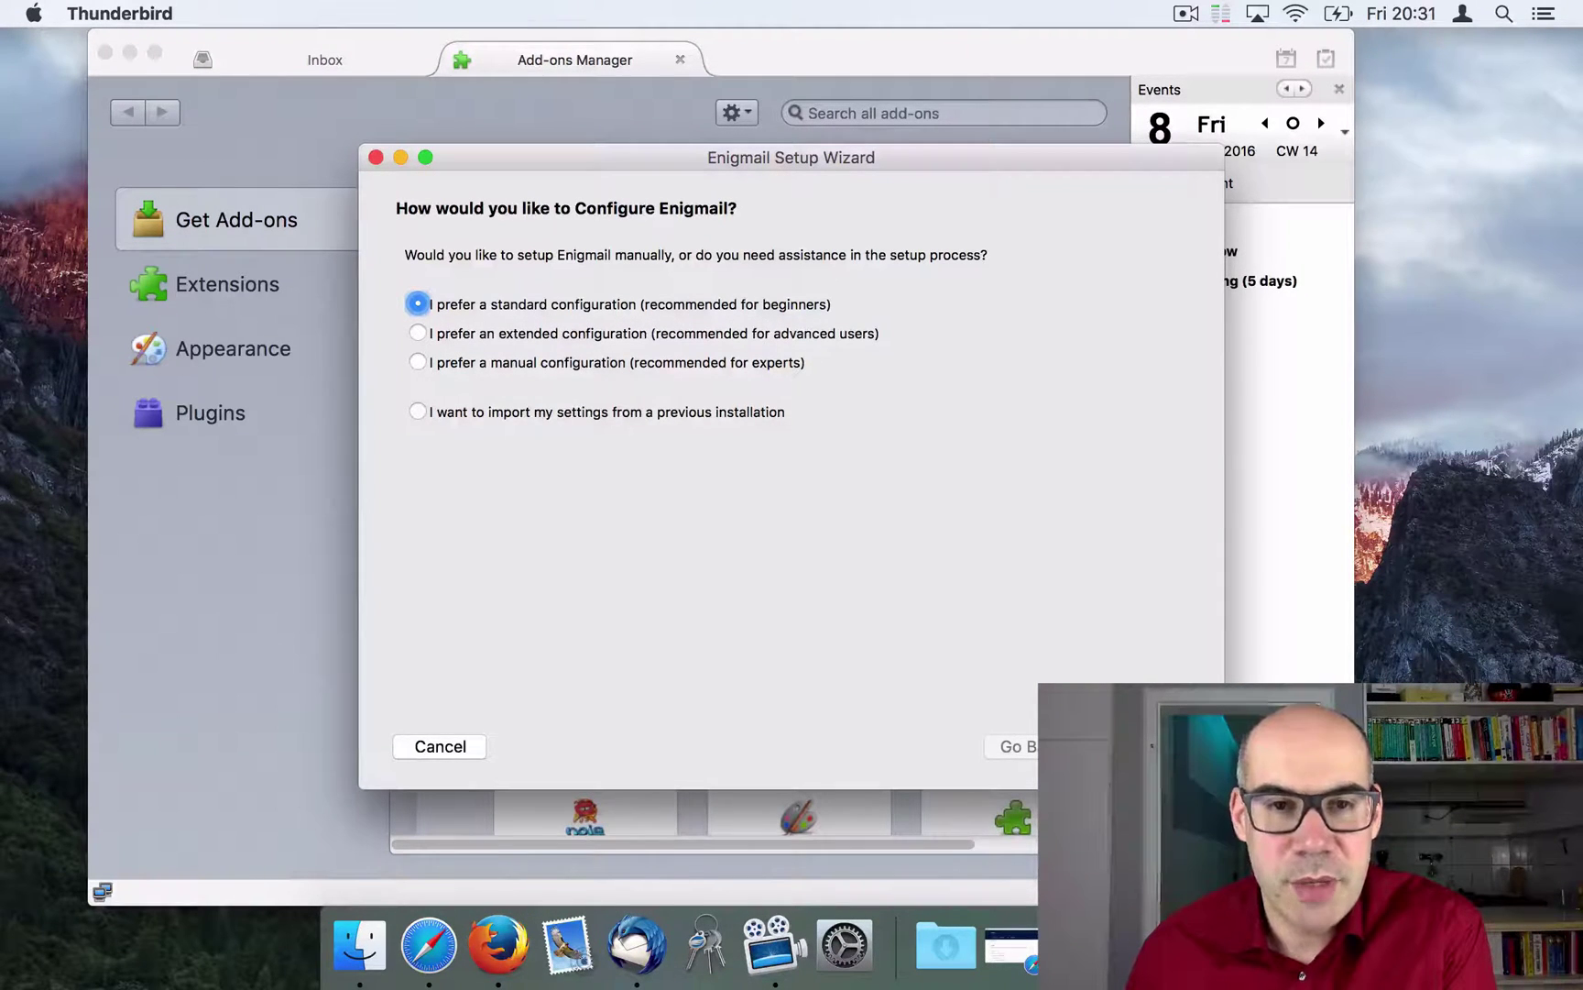
pyautogui.press('Return')
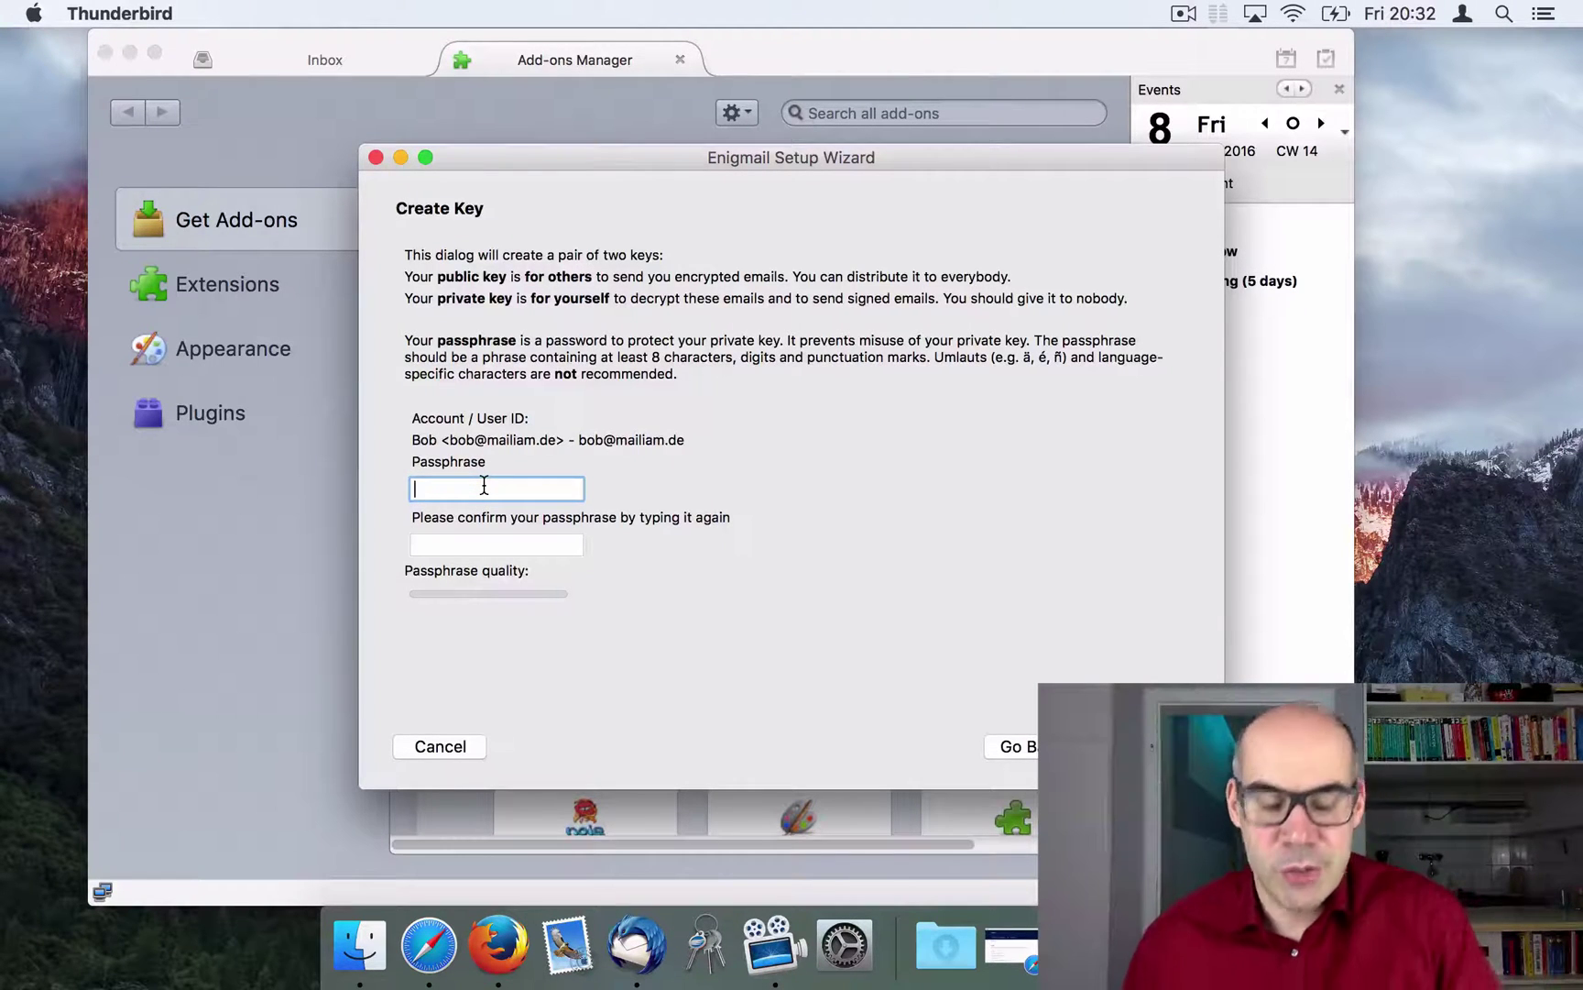
pyautogui.write('••••••')
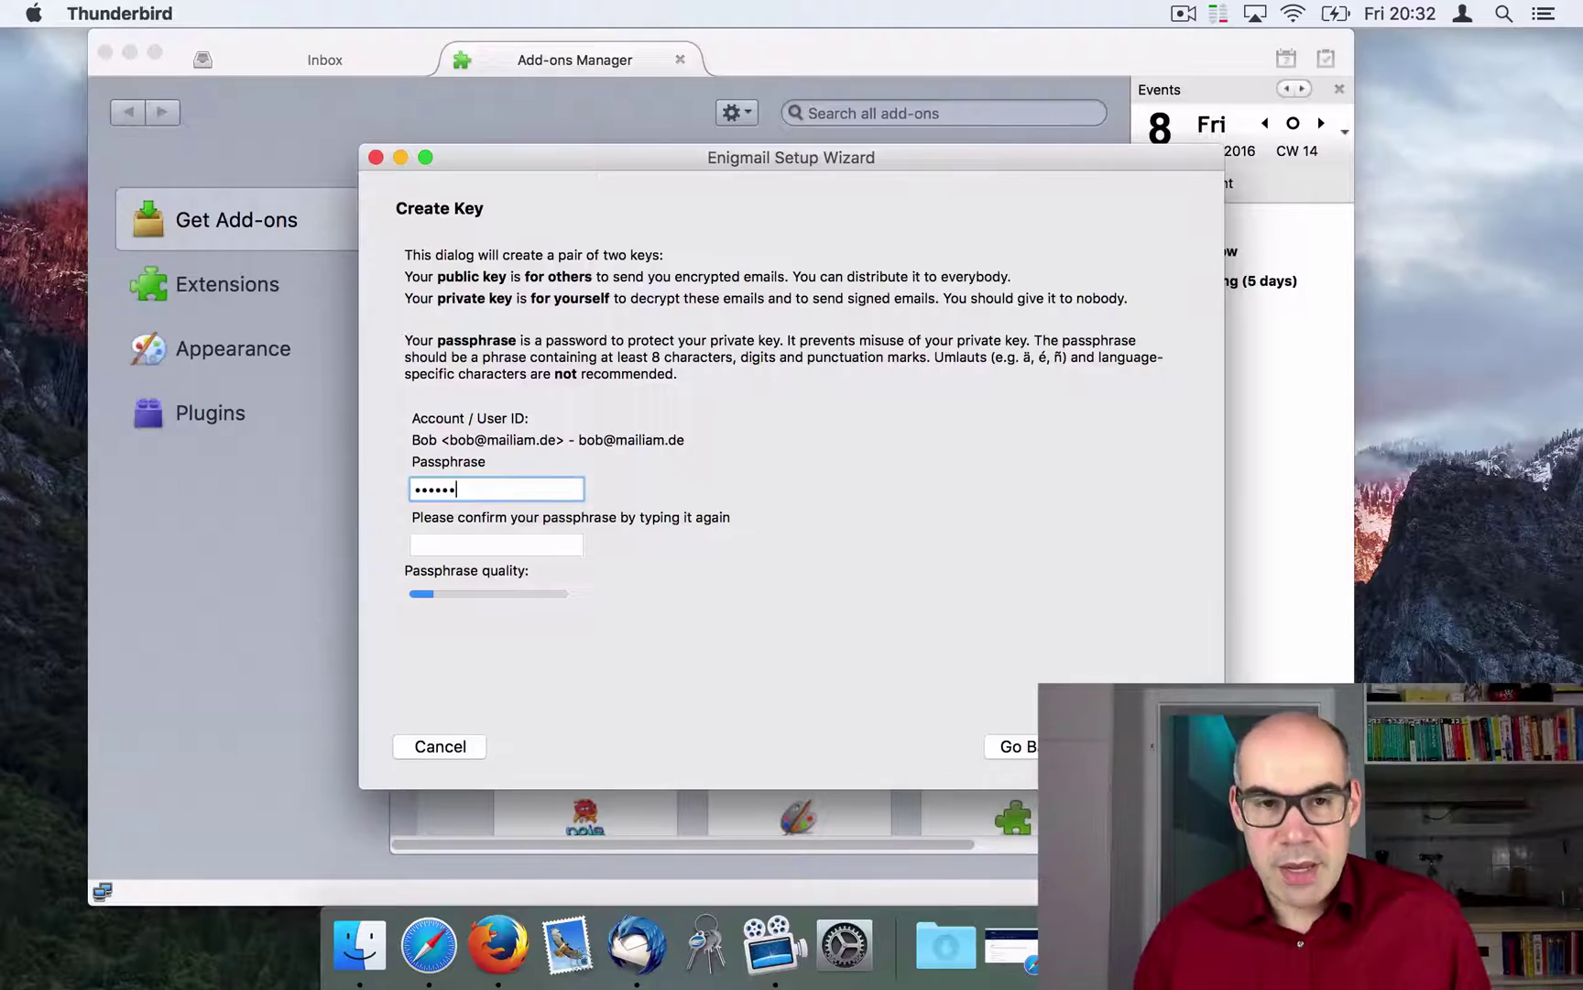
pyautogui.write('•••')
pyautogui.press('Tab')
pyautogui.write('•••••••••')
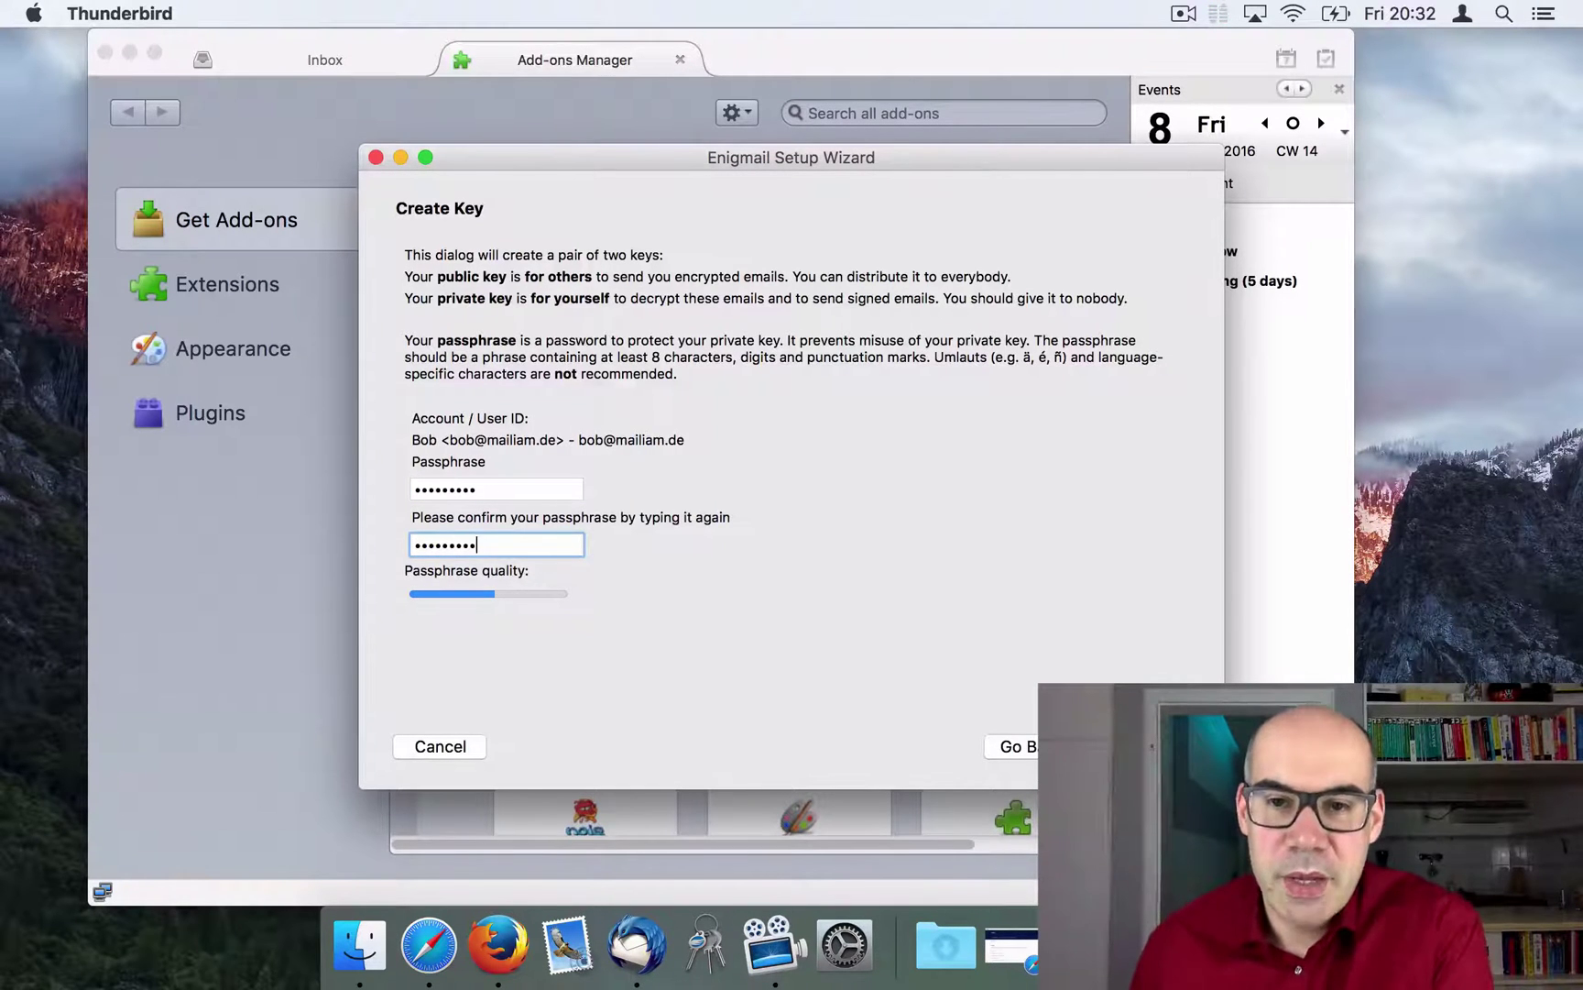
# Step: Generate the key pair and save its revocation certificate after unlocking it with the passphrase
pyautogui.press('Return')
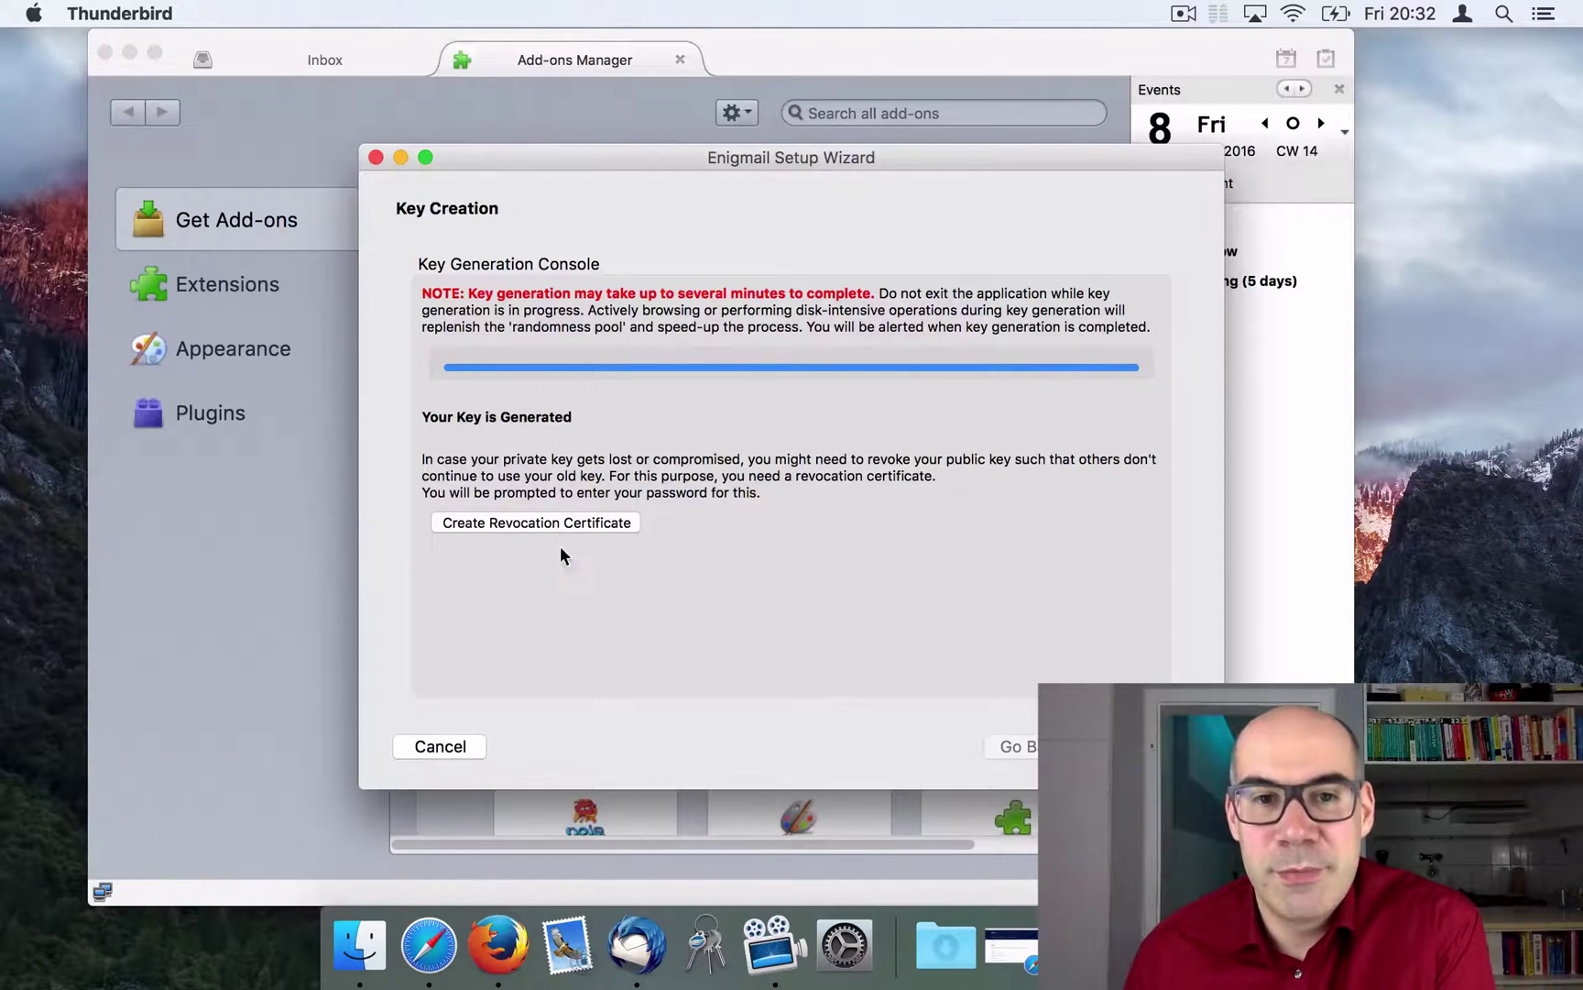
pyautogui.click(531, 521)
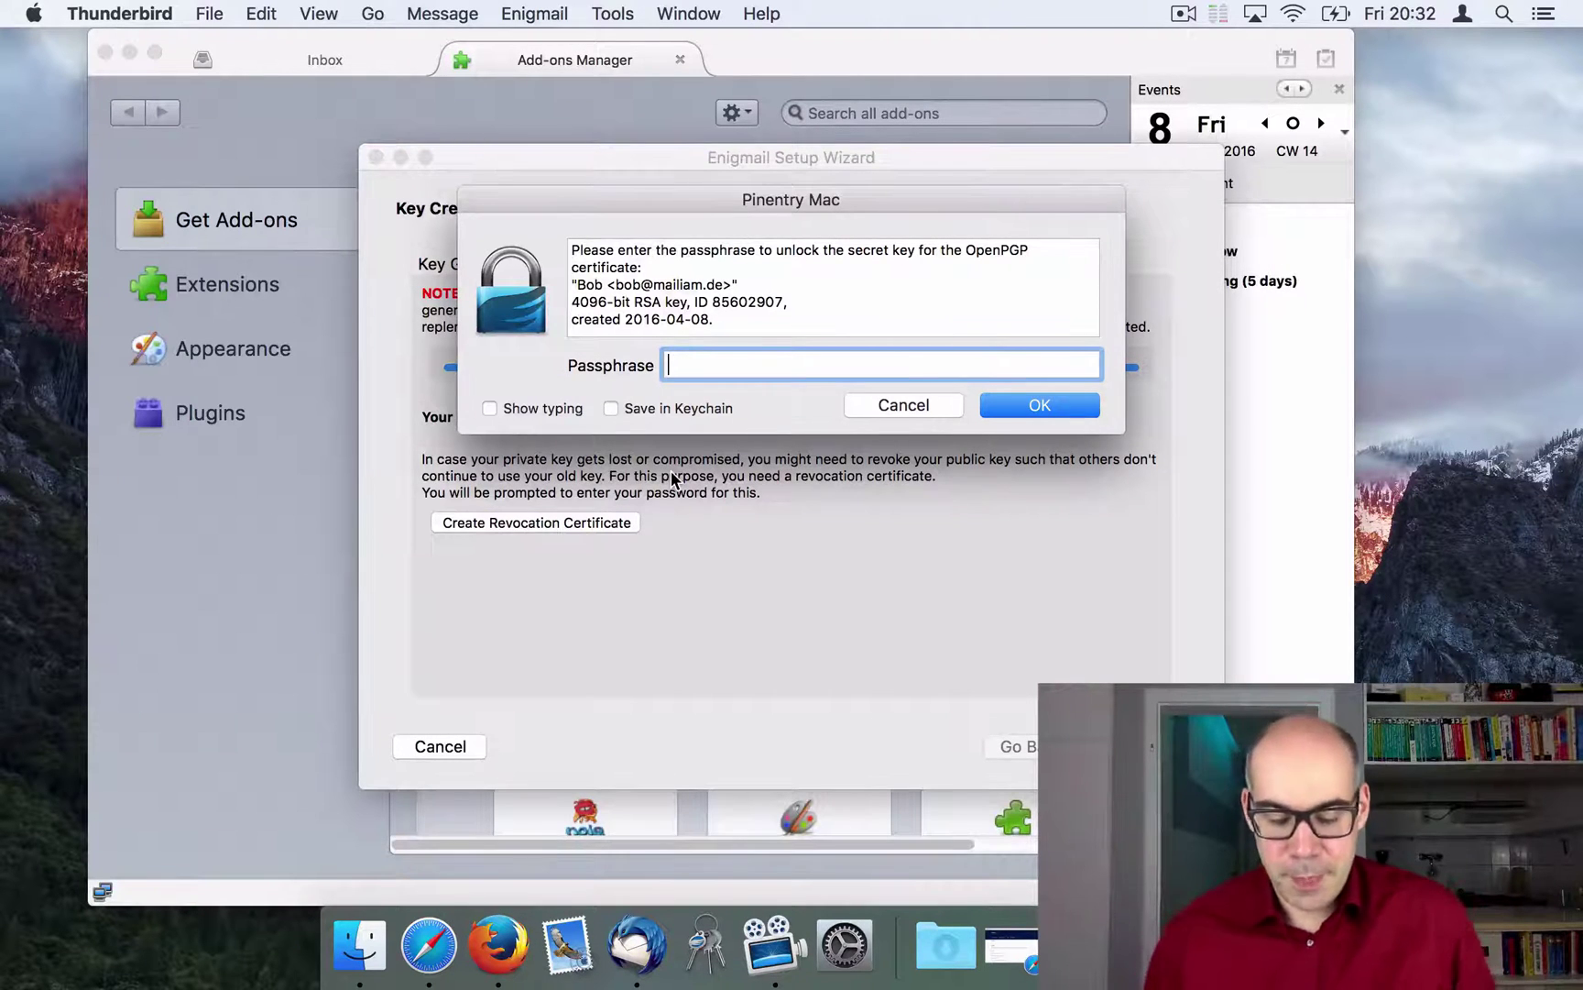
pyautogui.write('•••••••••')
pyautogui.press('Return')
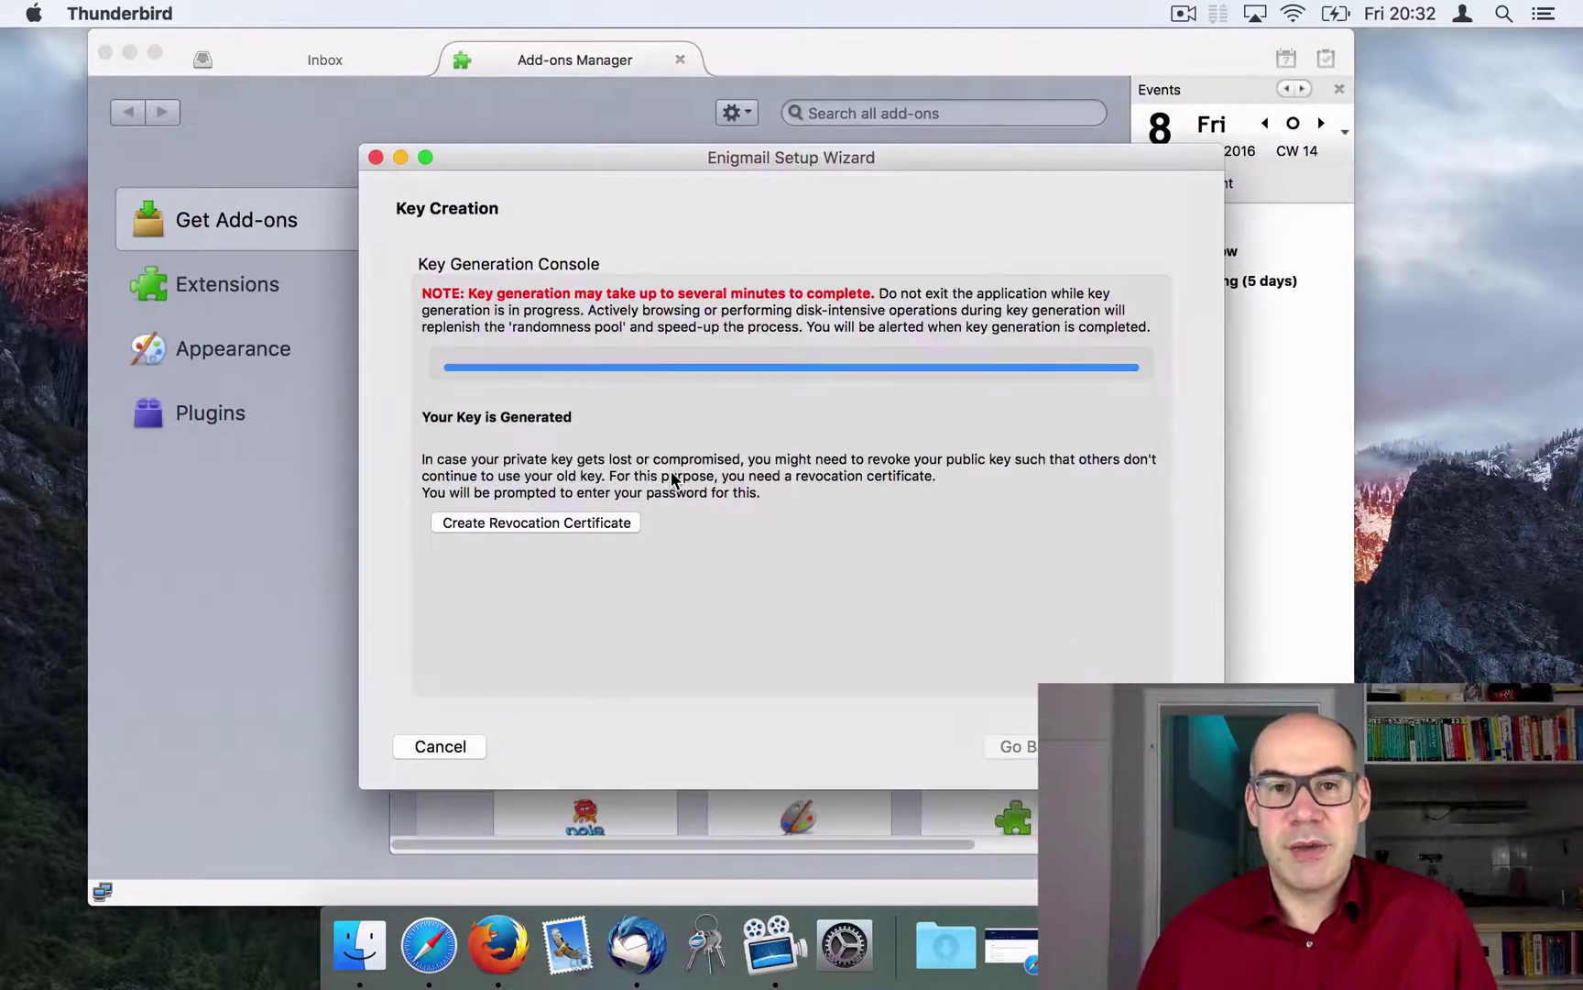
pyautogui.click(998, 431)
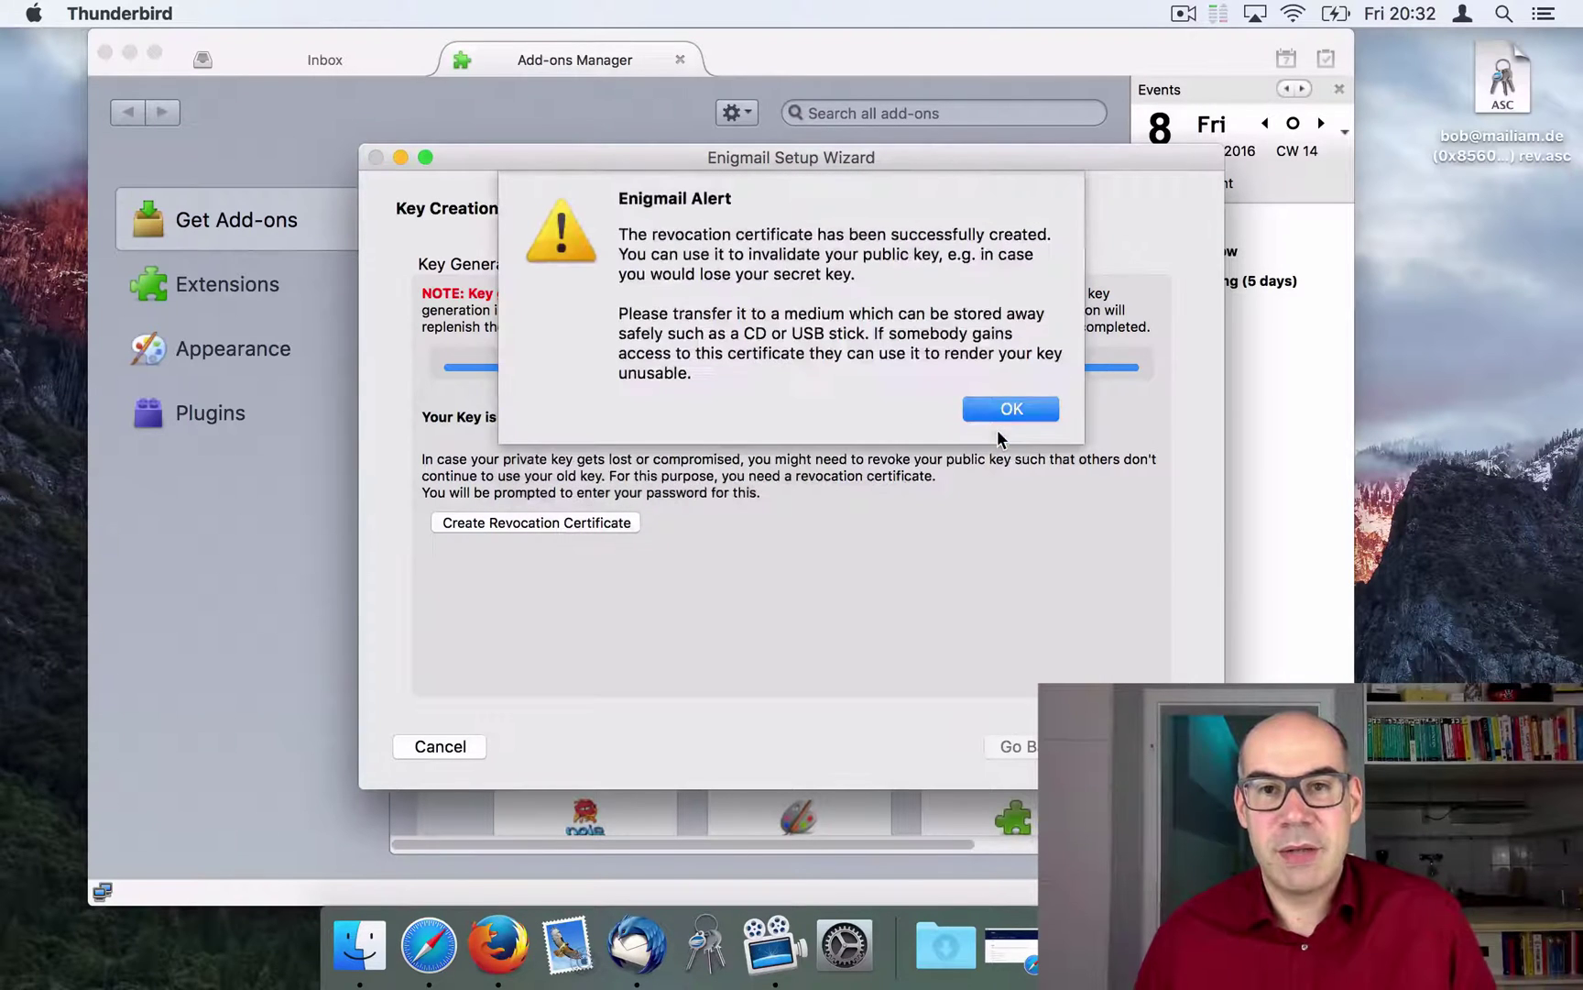
pyautogui.click(1019, 376)
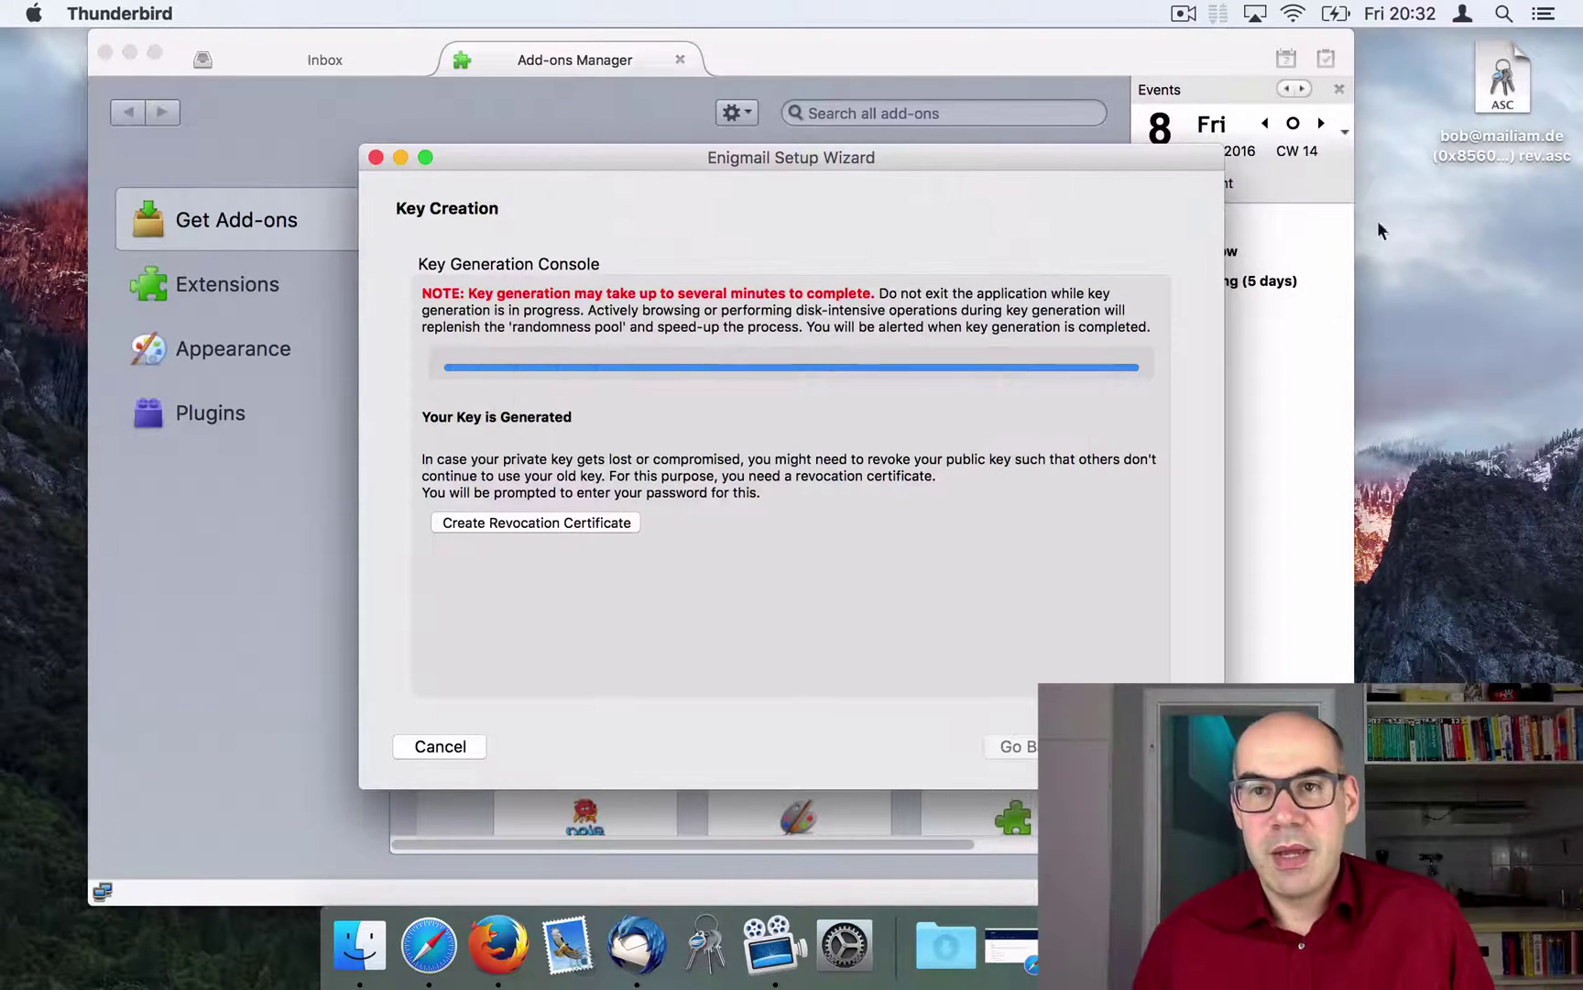
# Step: Step through the final wizard pages to finish the Enigmail setup
pyautogui.click(1496, 87)
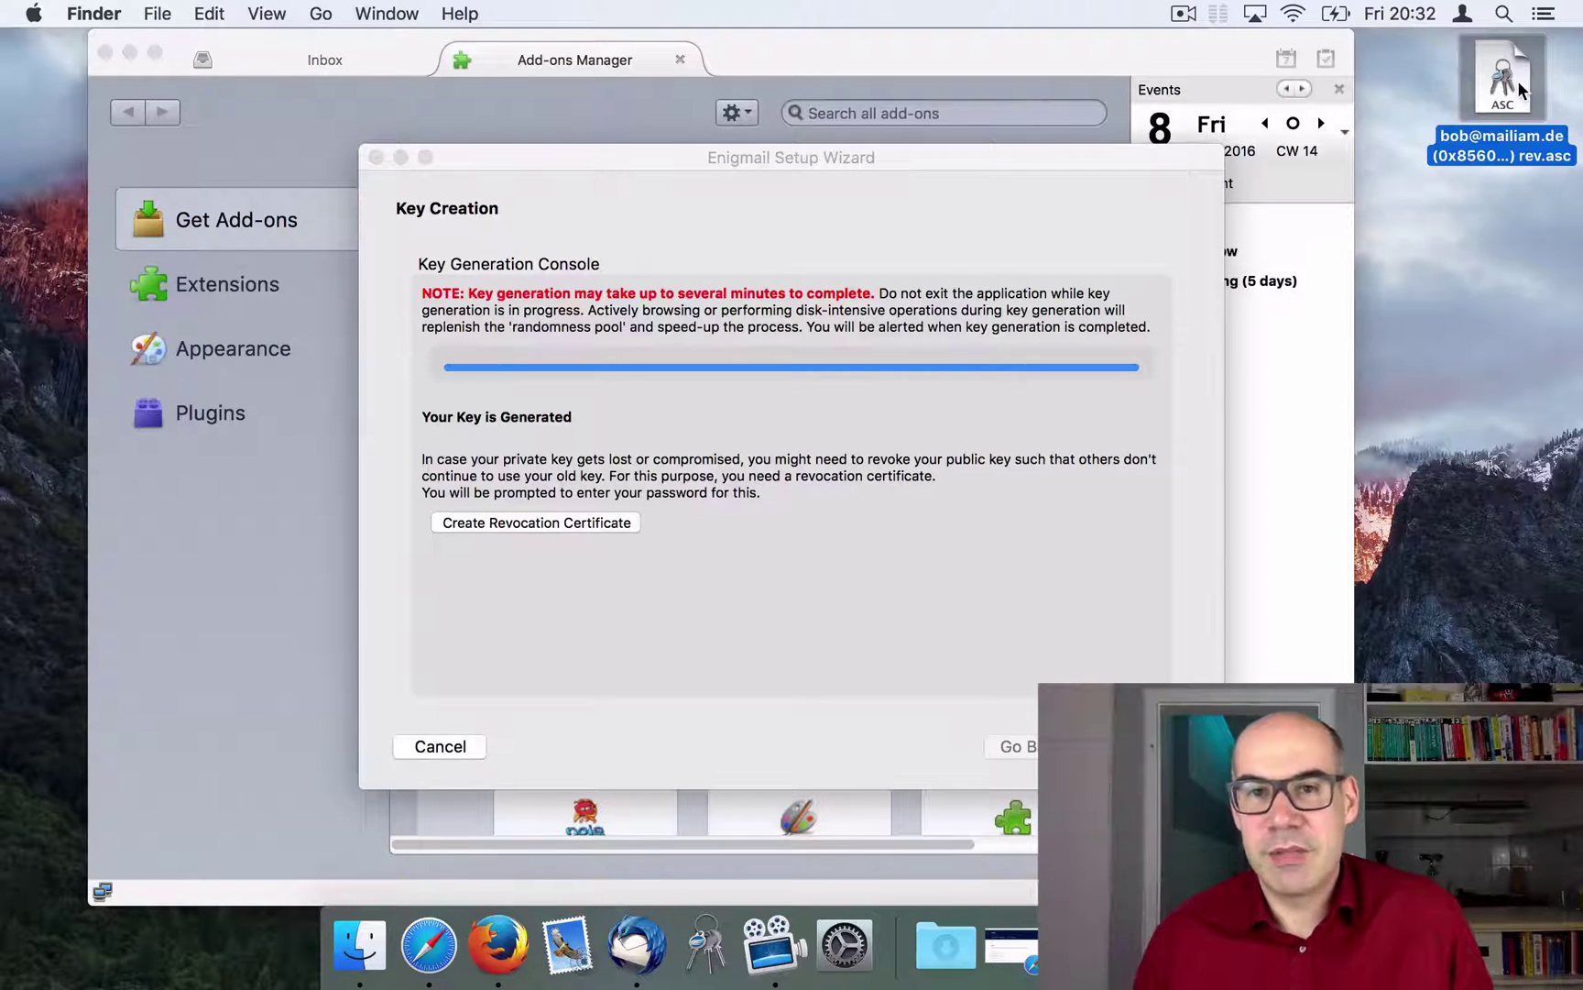
pyautogui.click(1141, 746)
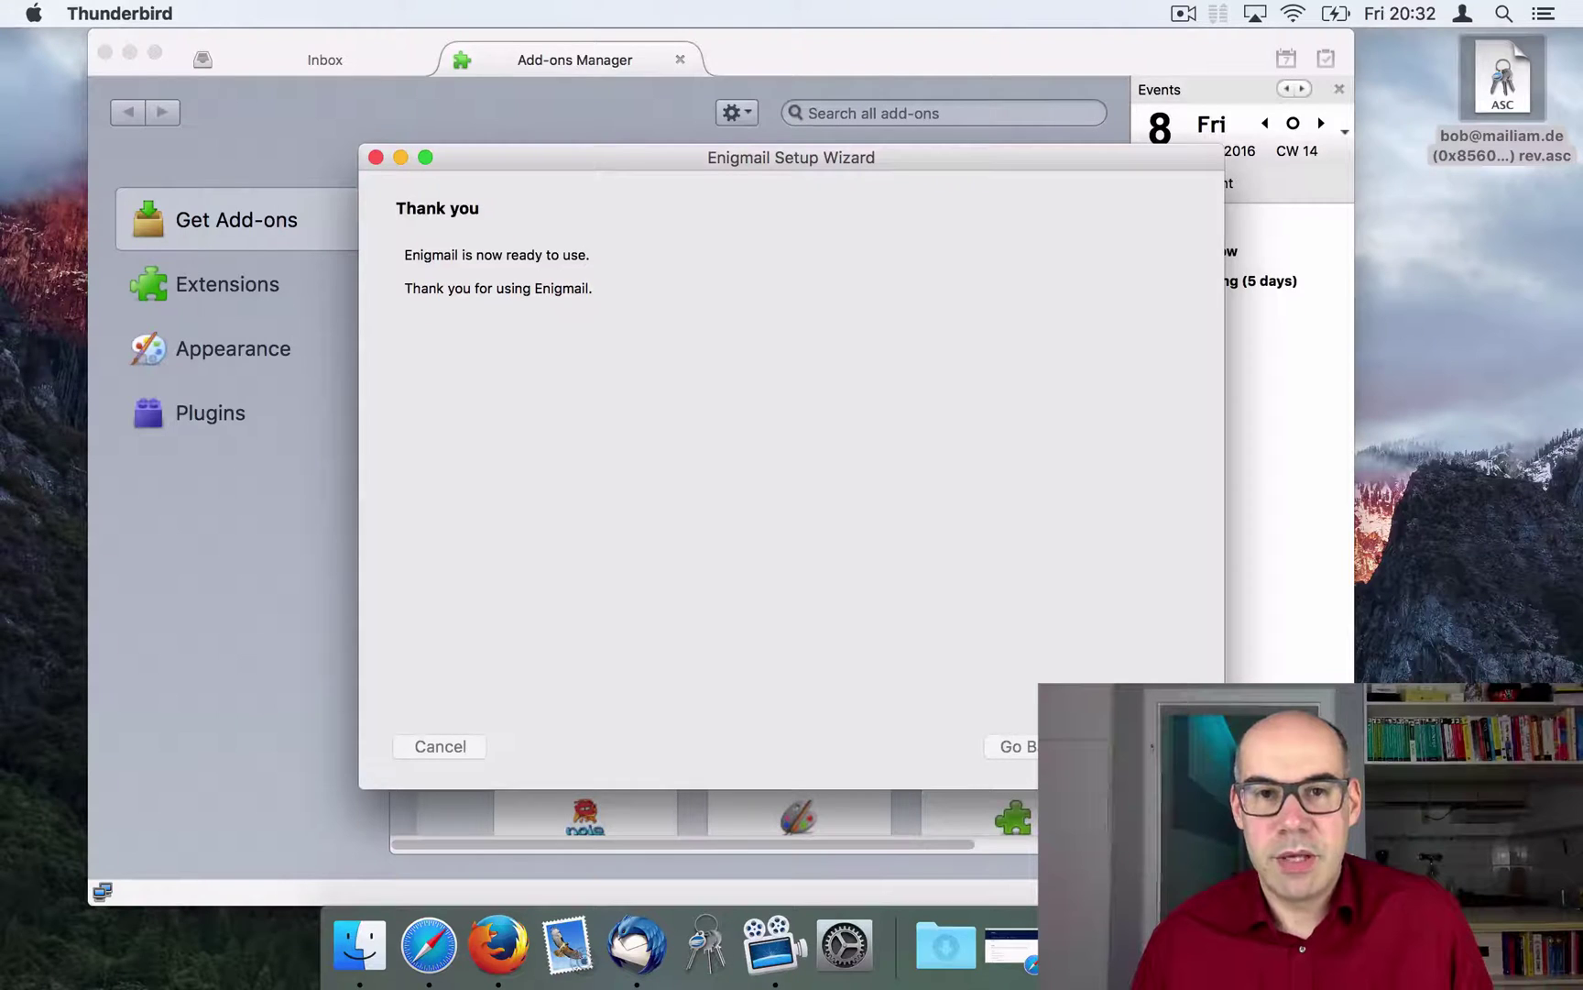
pyautogui.click(1140, 746)
pyautogui.moveTo(774, 55); pyautogui.dragTo(760, 64)
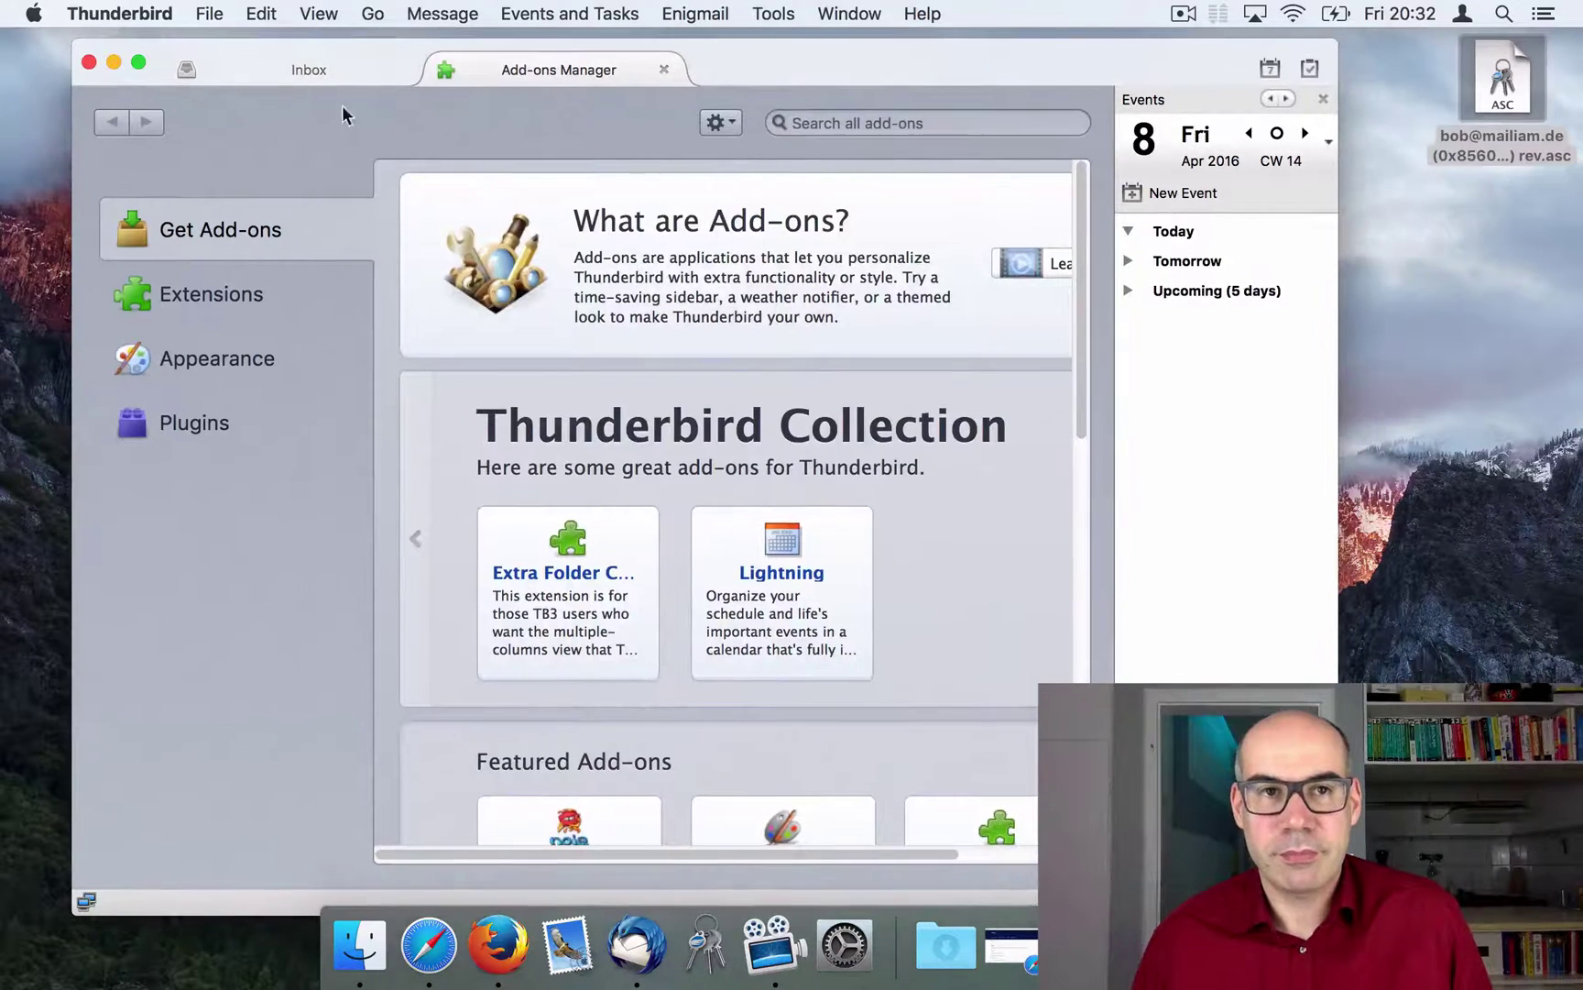
# Step: Return to the Thunderbird Inbox and open GPG Keychain to view the new sec/pub key pair
pyautogui.click(307, 70)
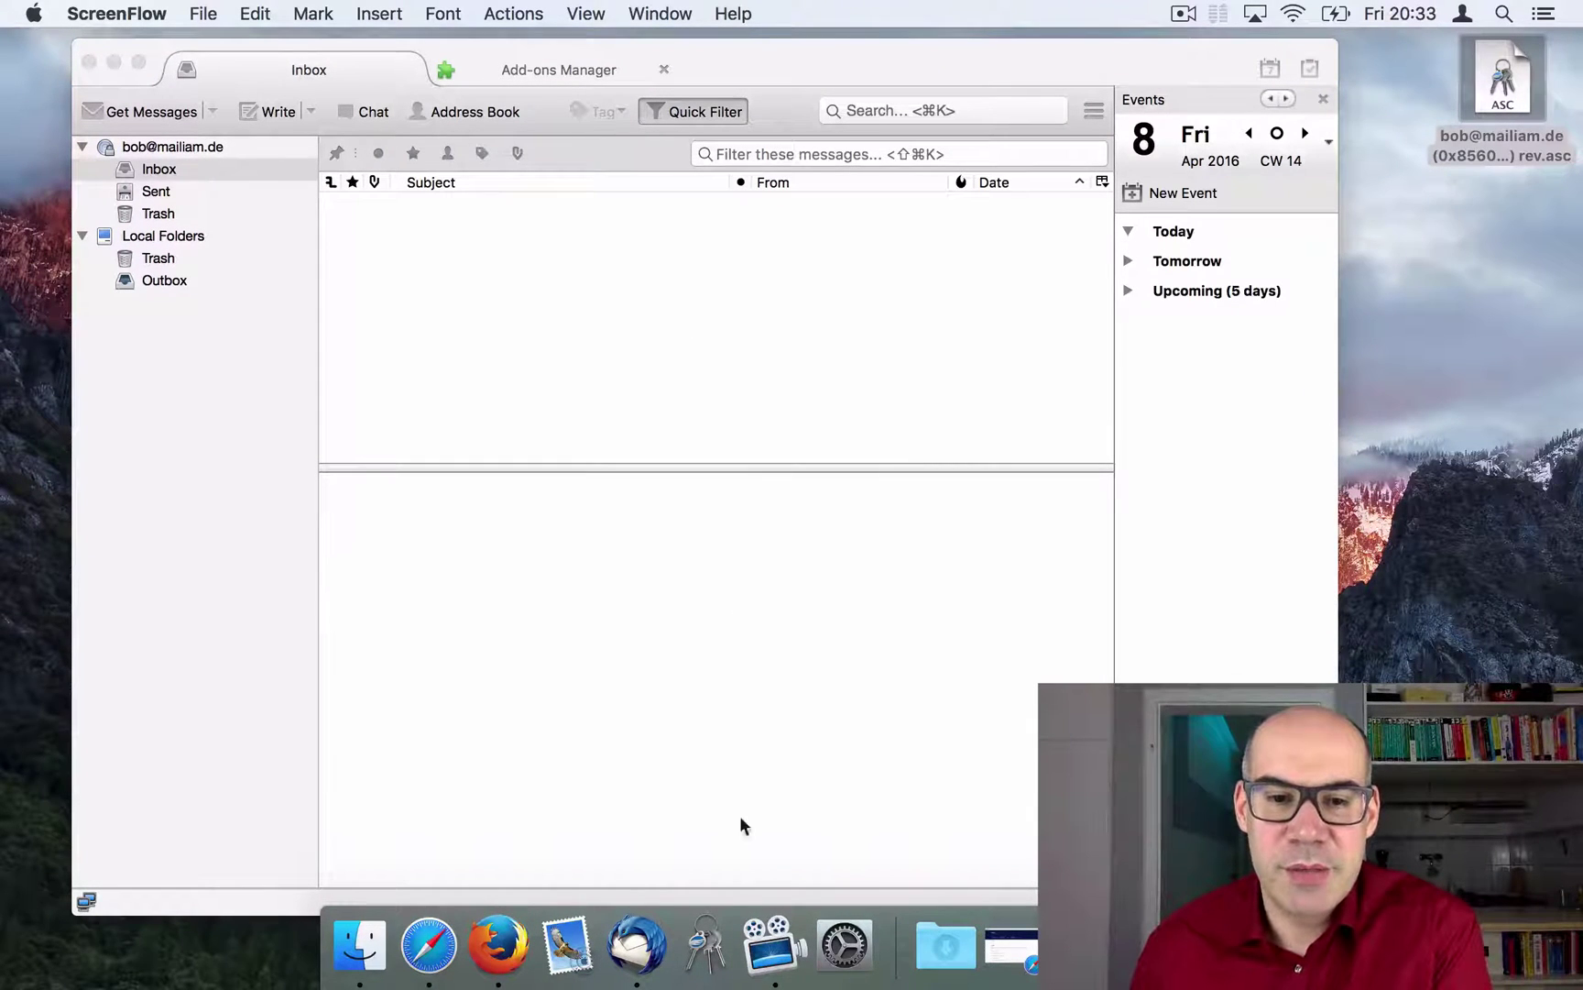
pyautogui.click(704, 948)
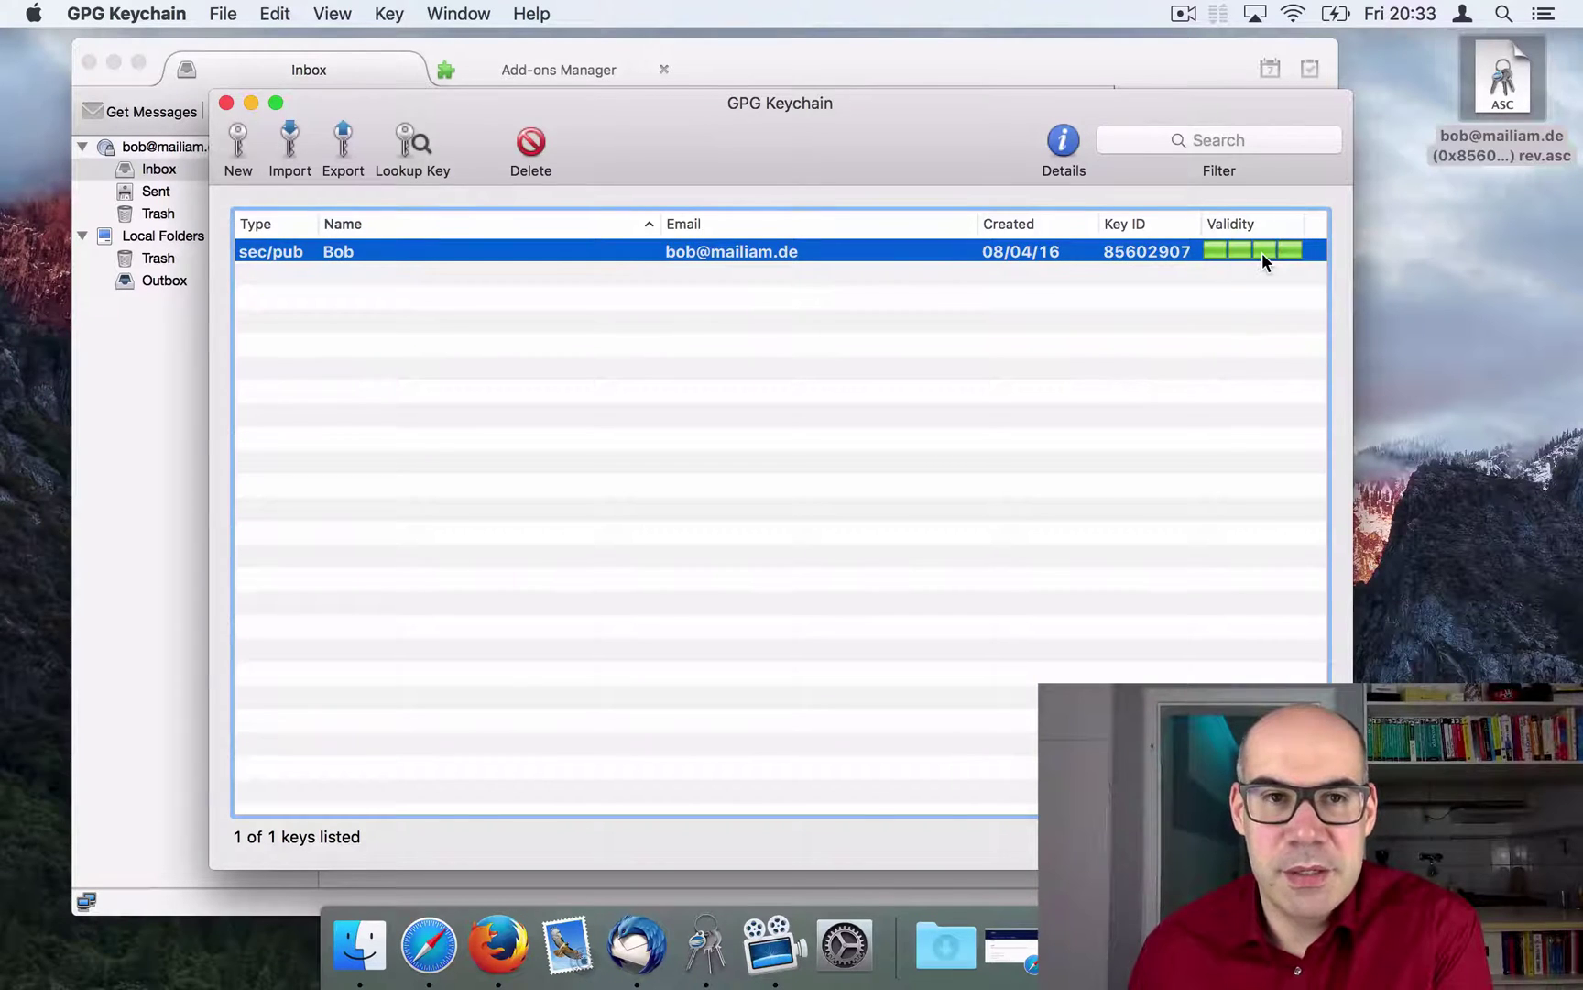
# Step: Mail the public key from GPG Keychain to the other test account as a signed message
pyautogui.rightClick(826, 254)
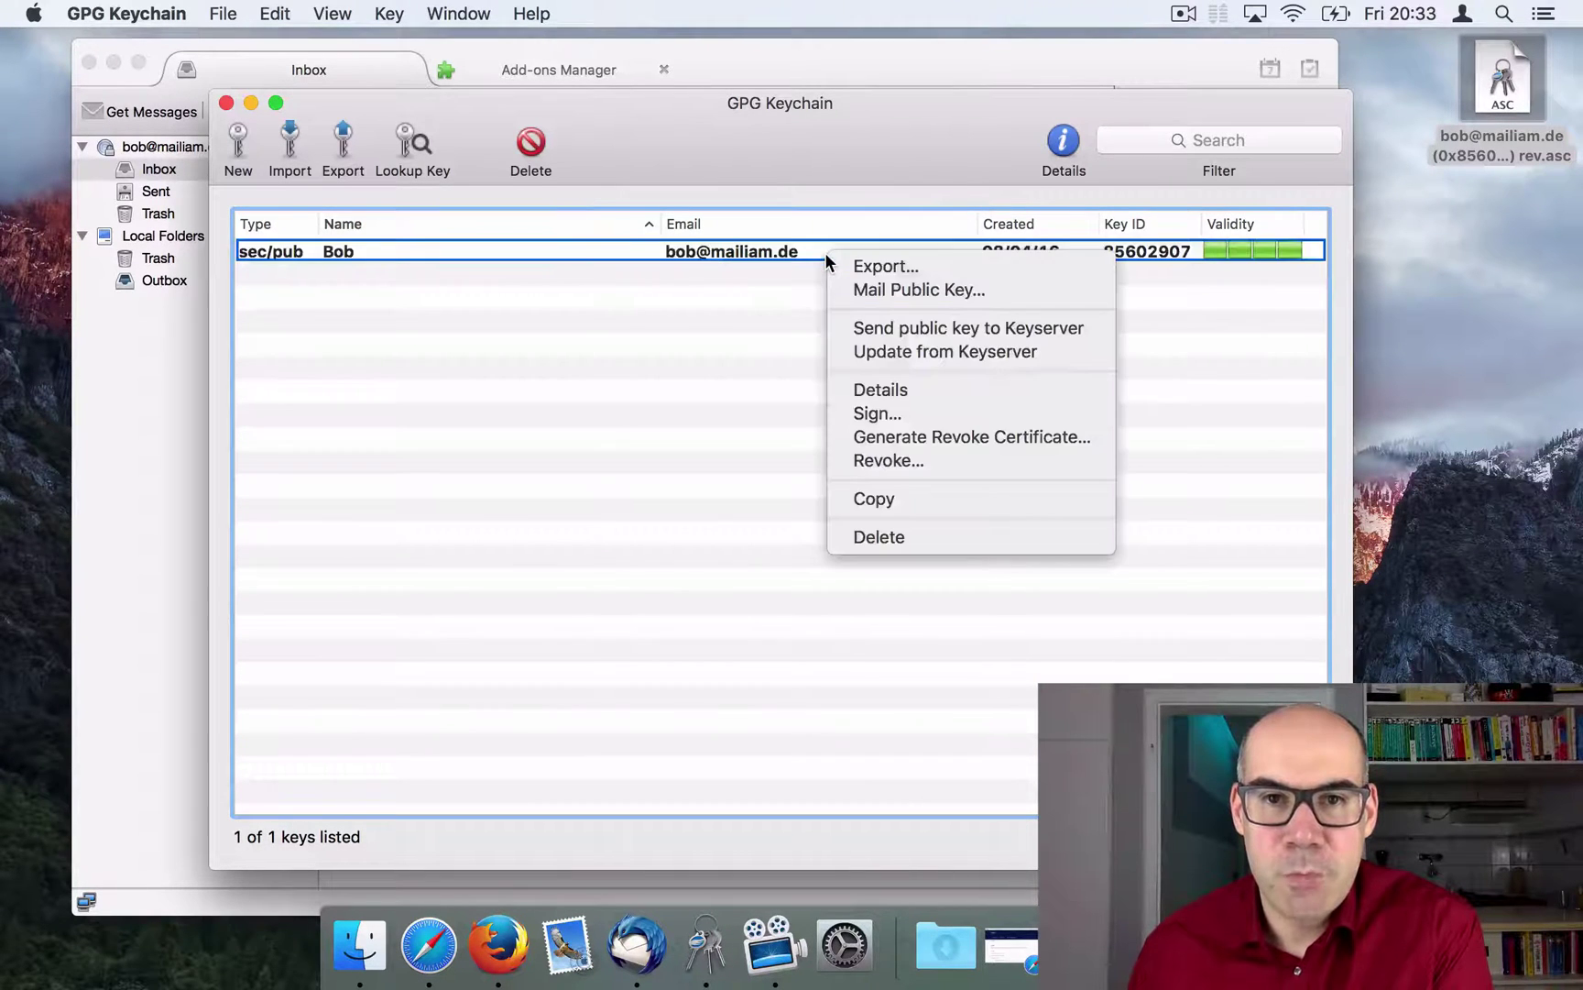
pyautogui.click(937, 290)
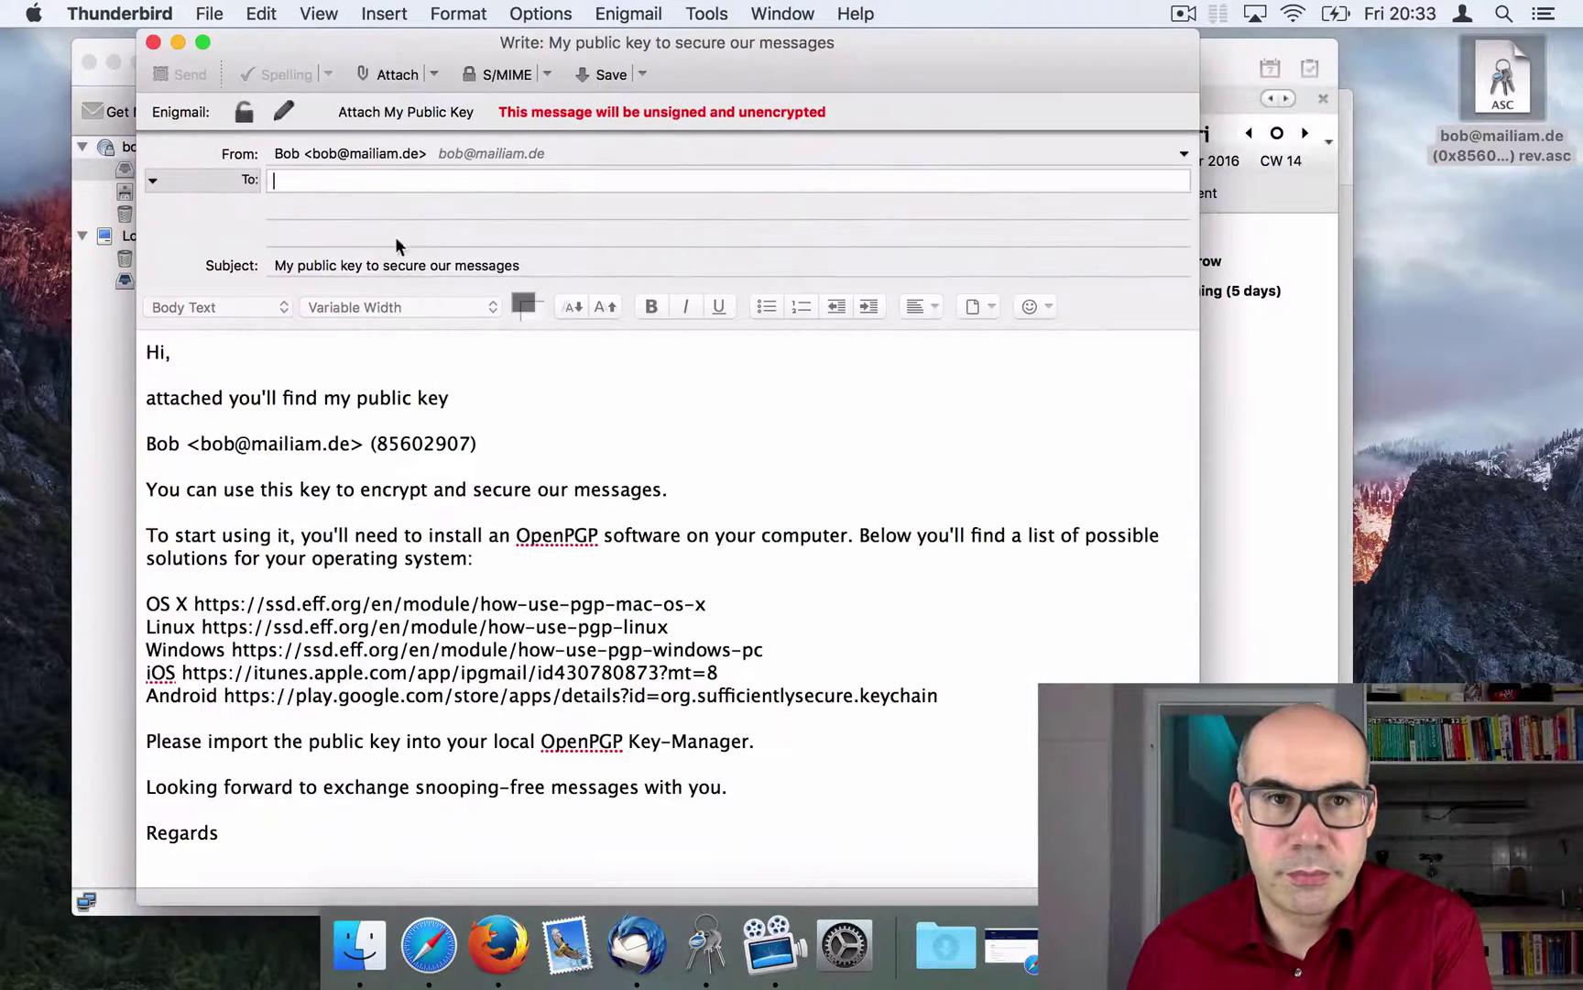
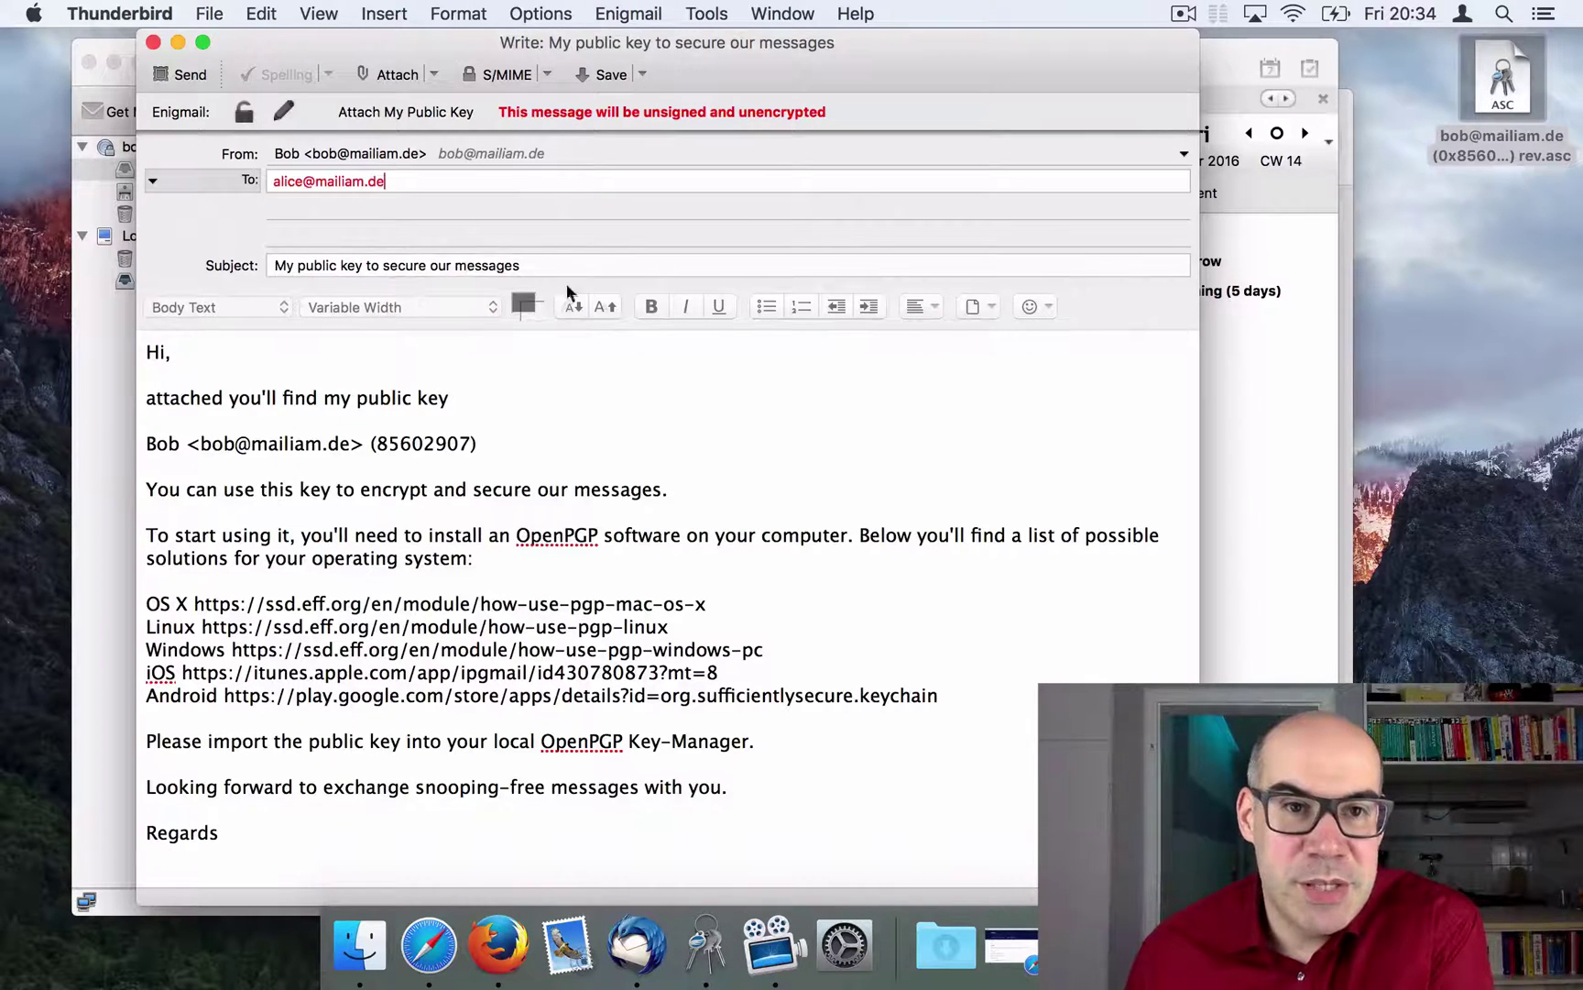
pyautogui.click(293, 373)
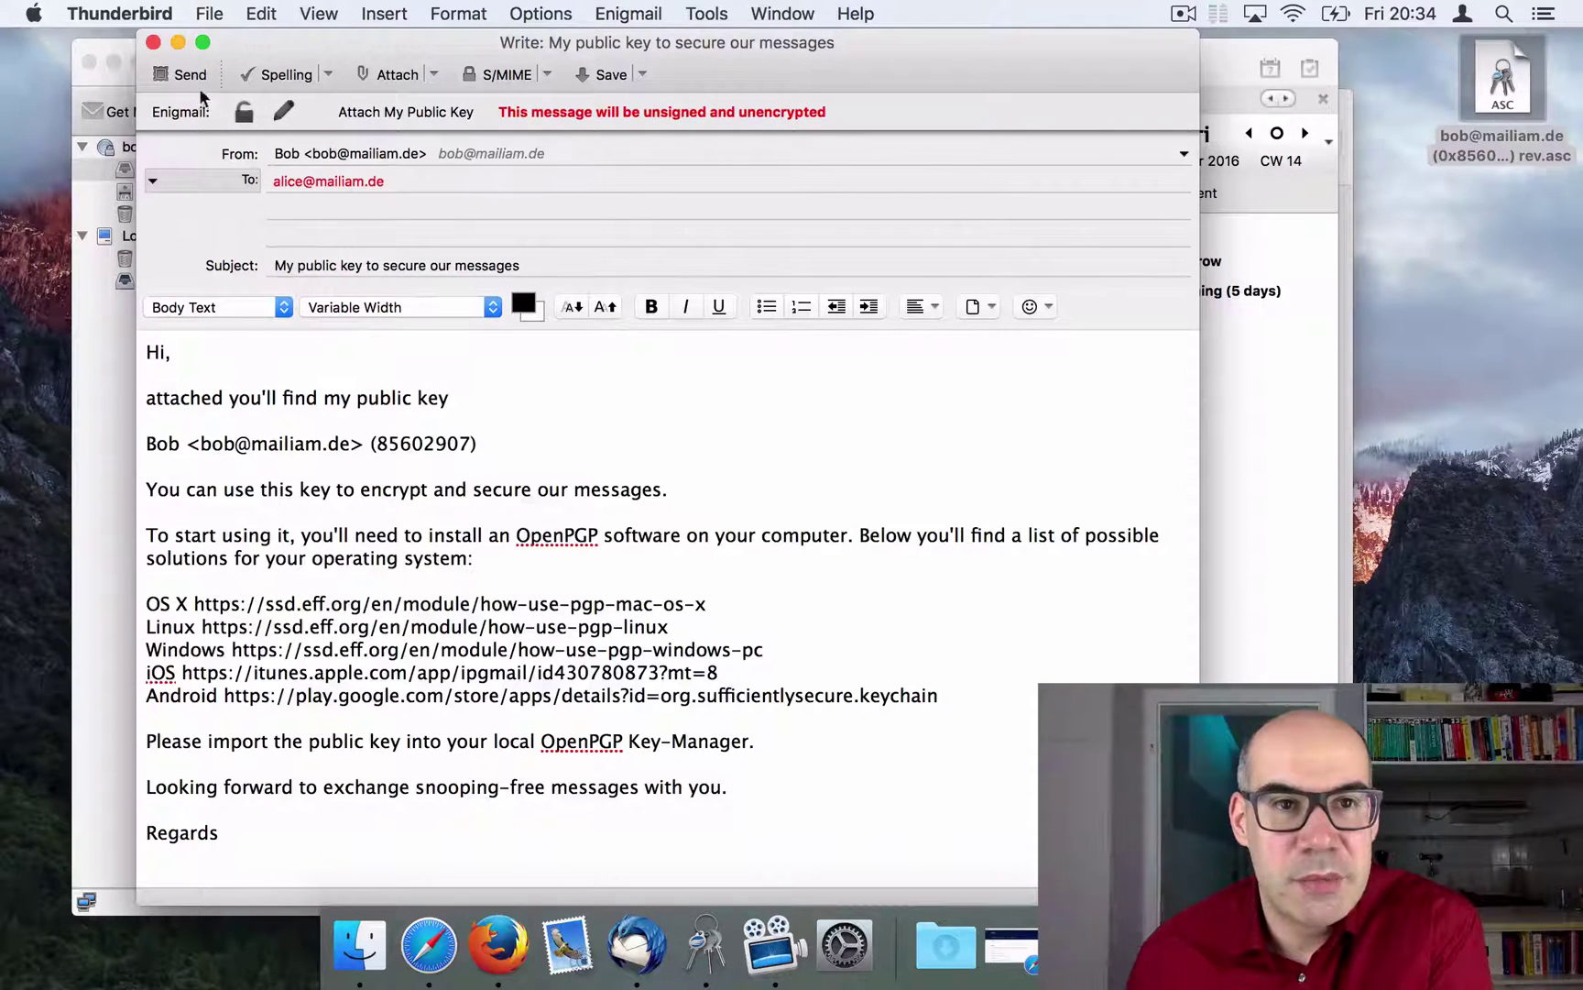
pyautogui.click(284, 116)
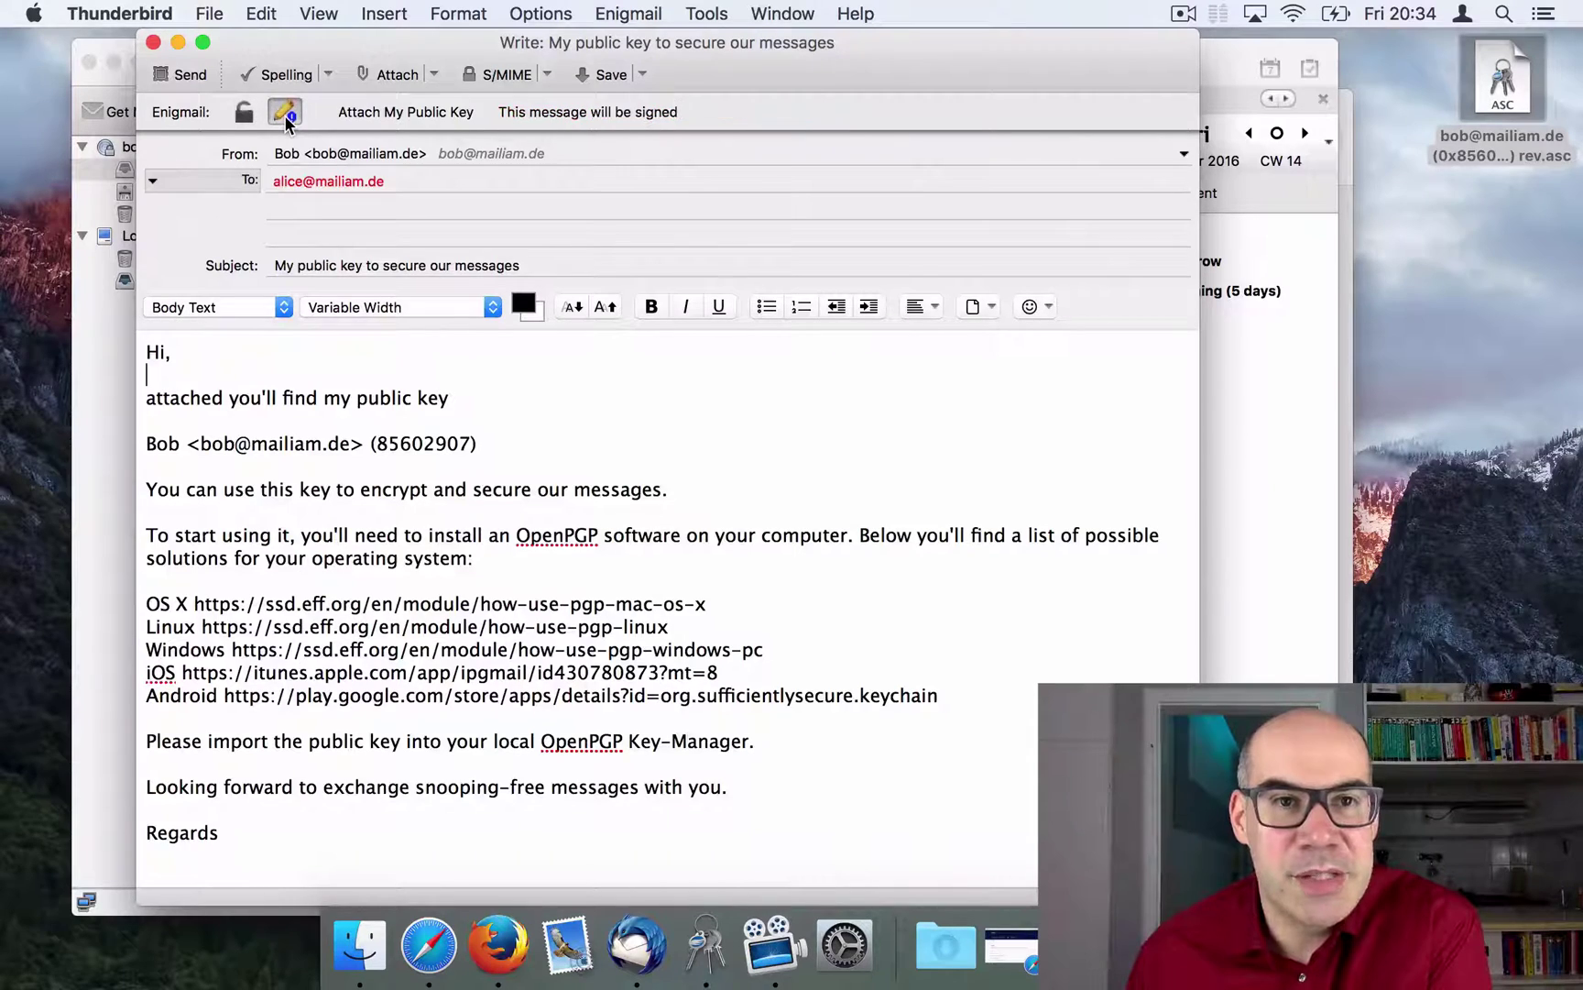
pyautogui.click(191, 77)
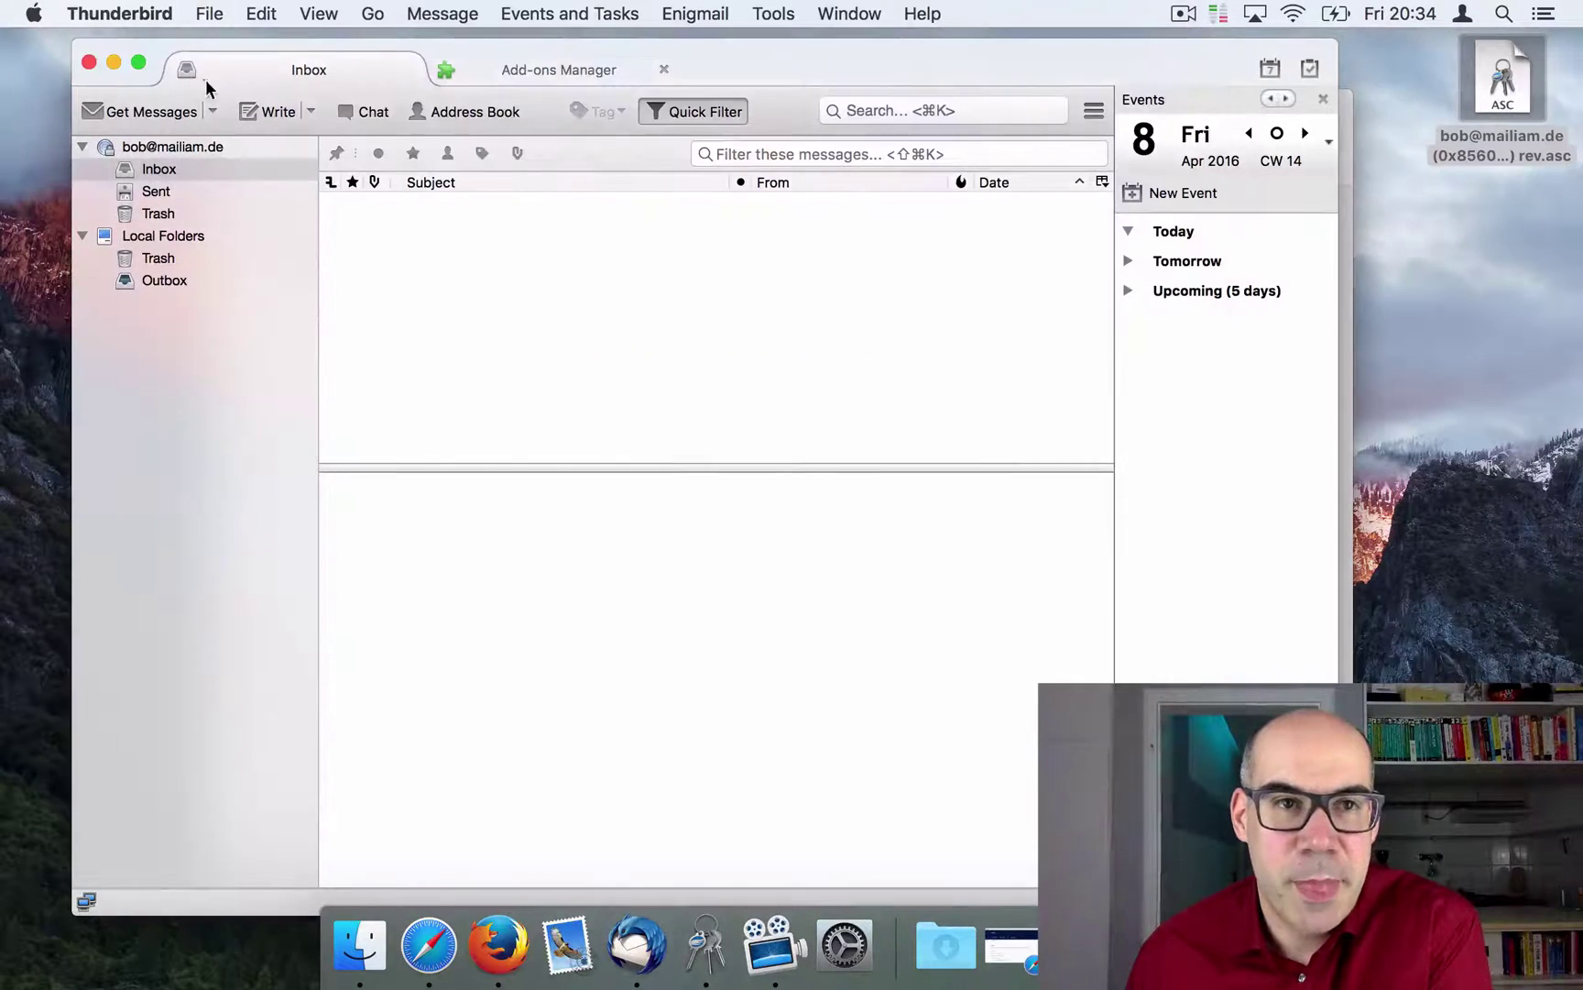
# Step: Minimize Thunderbird and GPG Keychain, open Apple Mail, allow gpgtools.org, and quit its account setup
pyautogui.click(116, 60)
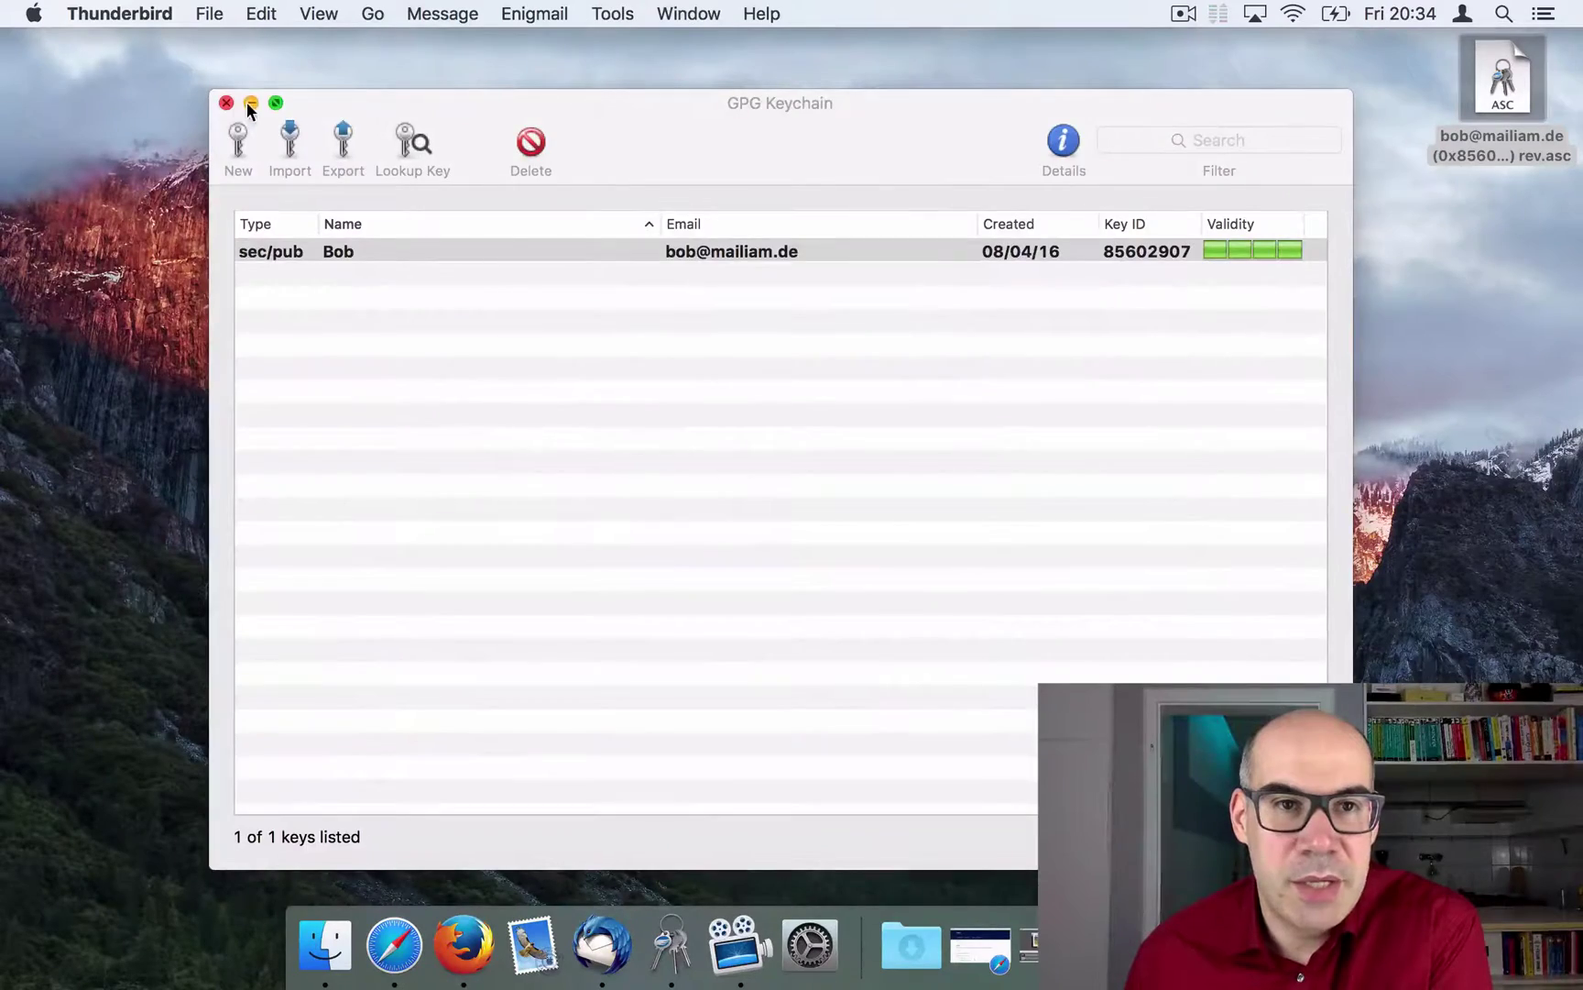
pyautogui.click(247, 102)
pyautogui.click(704, 495)
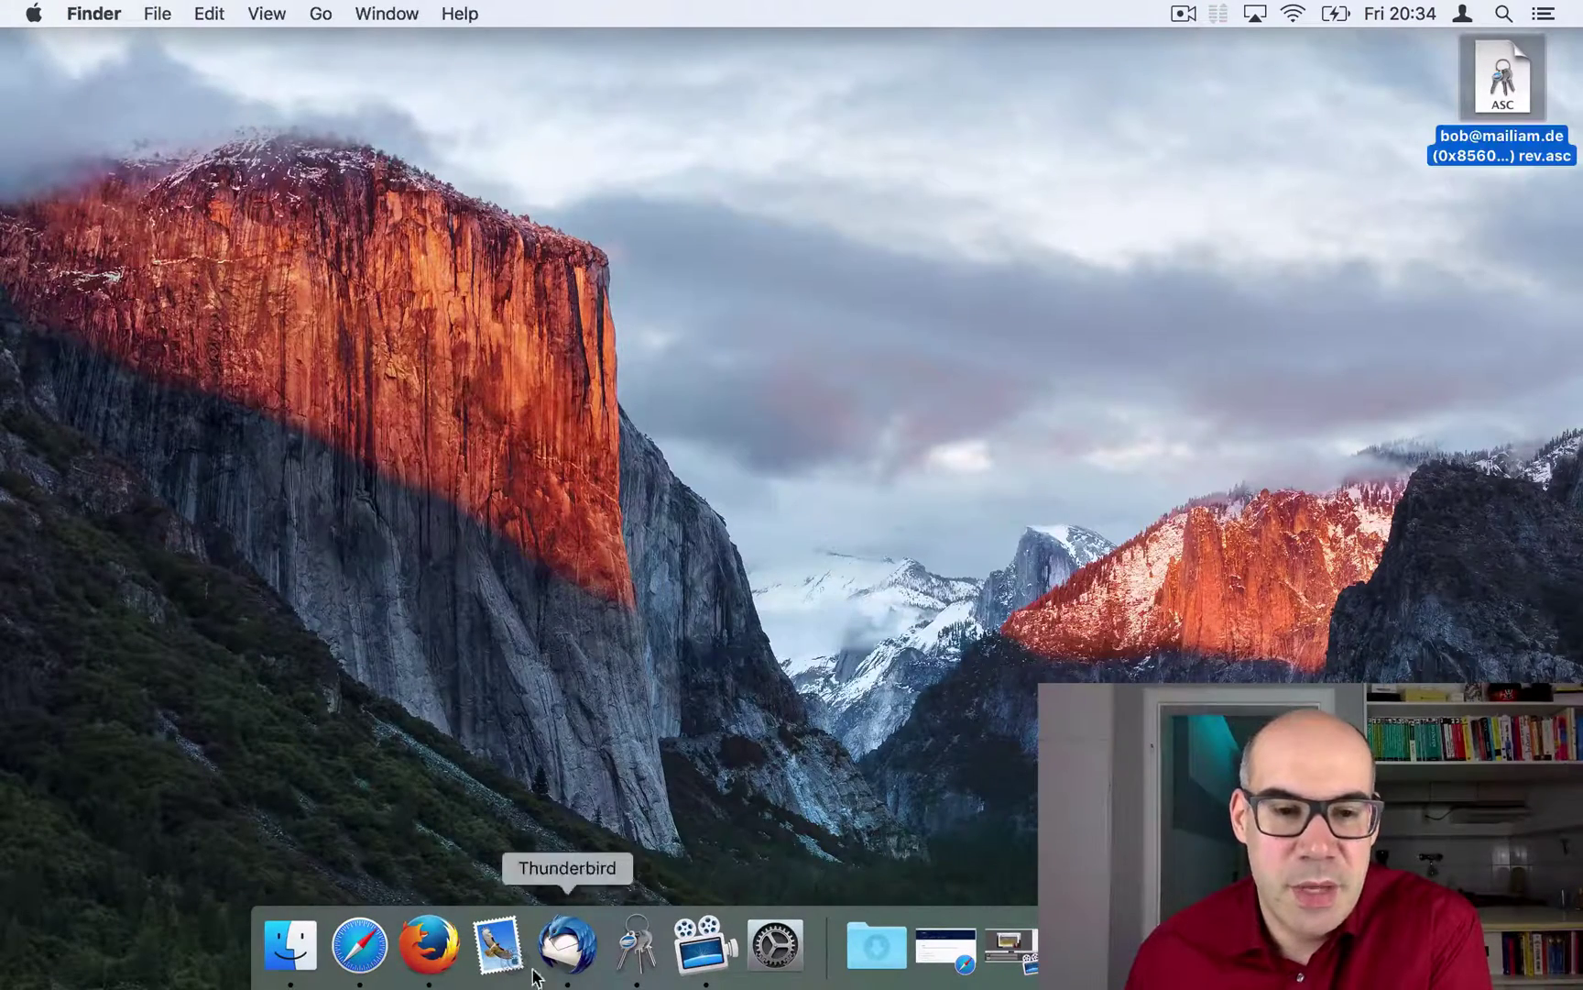
pyautogui.click(496, 949)
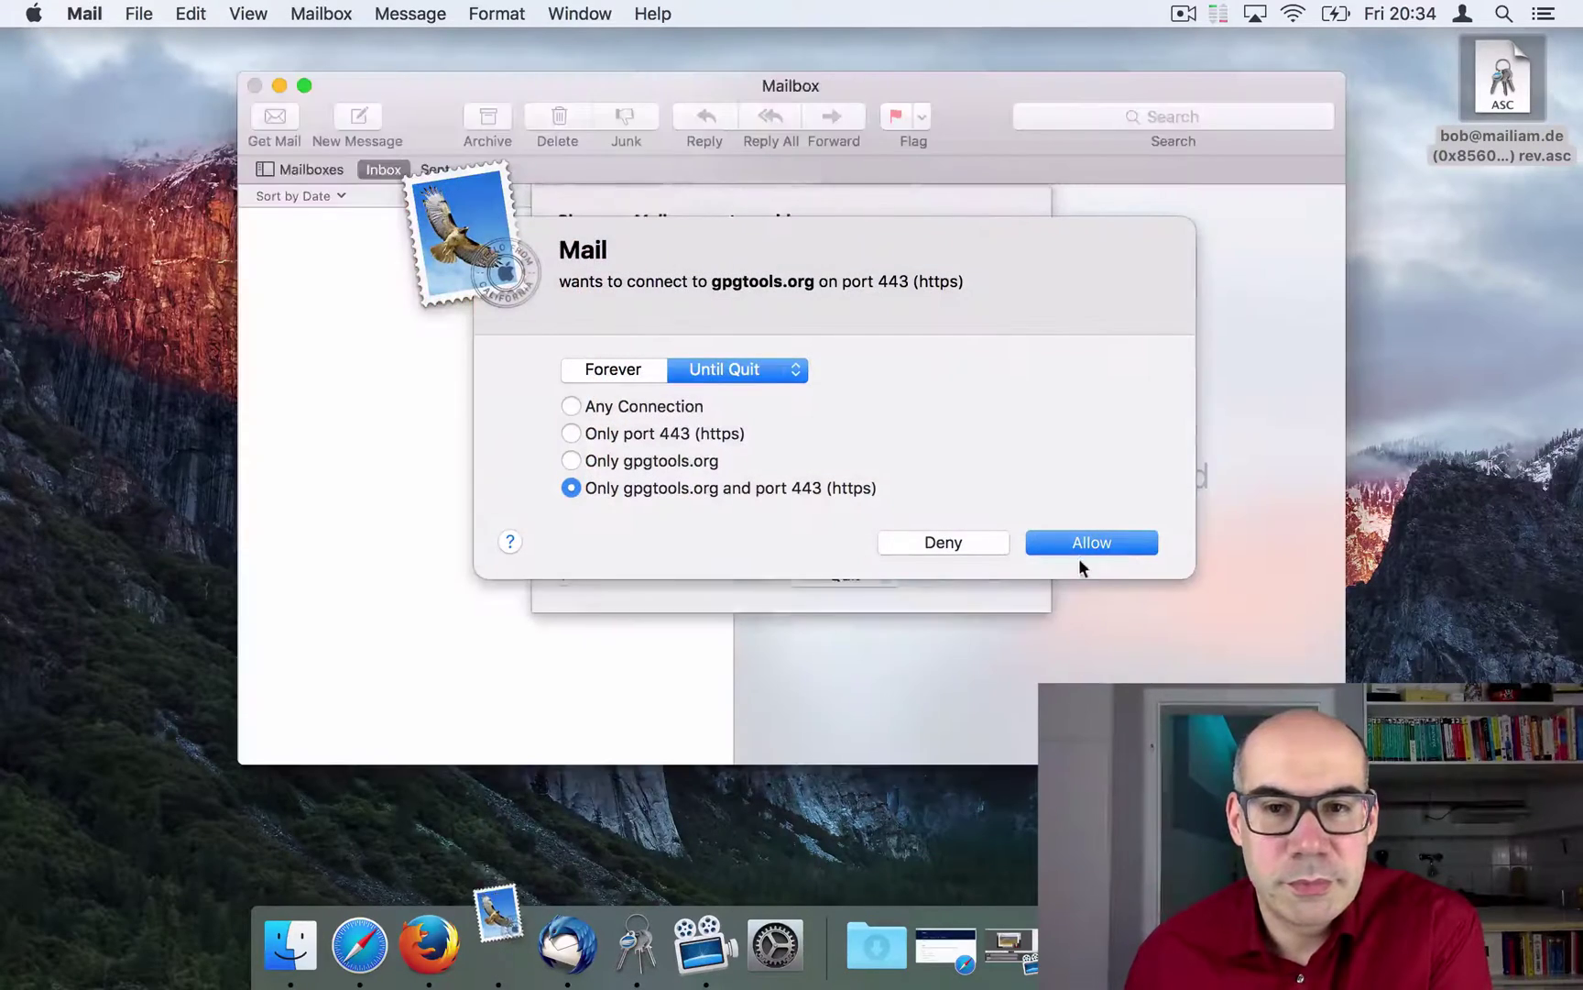
pyautogui.click(1076, 545)
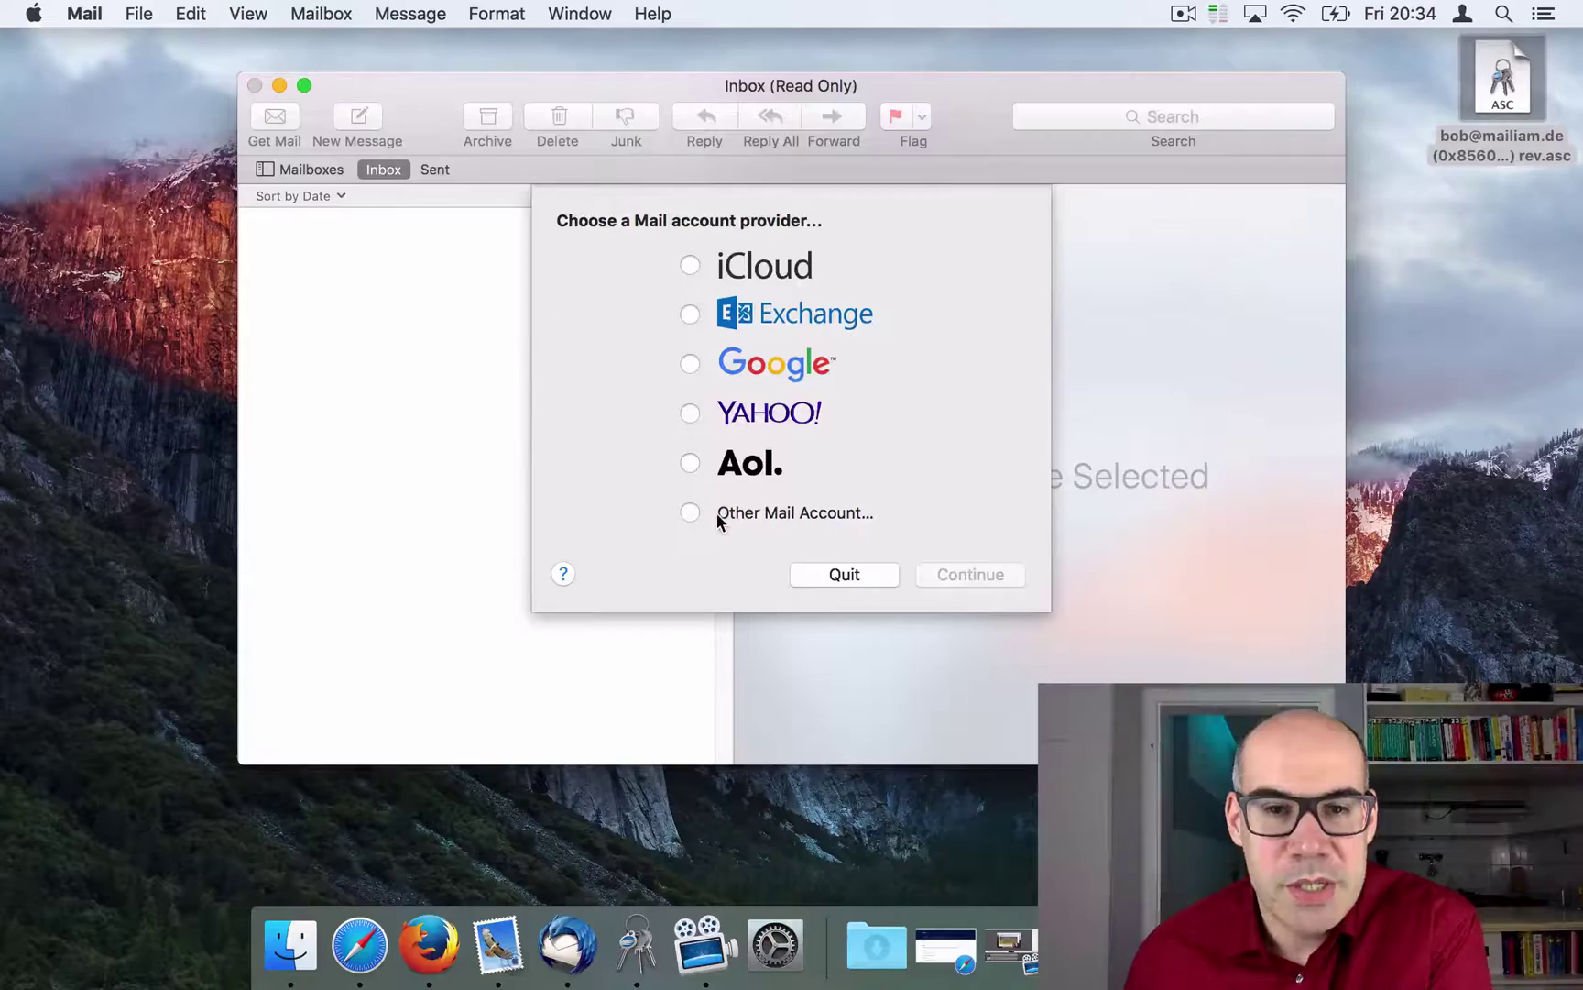
pyautogui.click(849, 576)
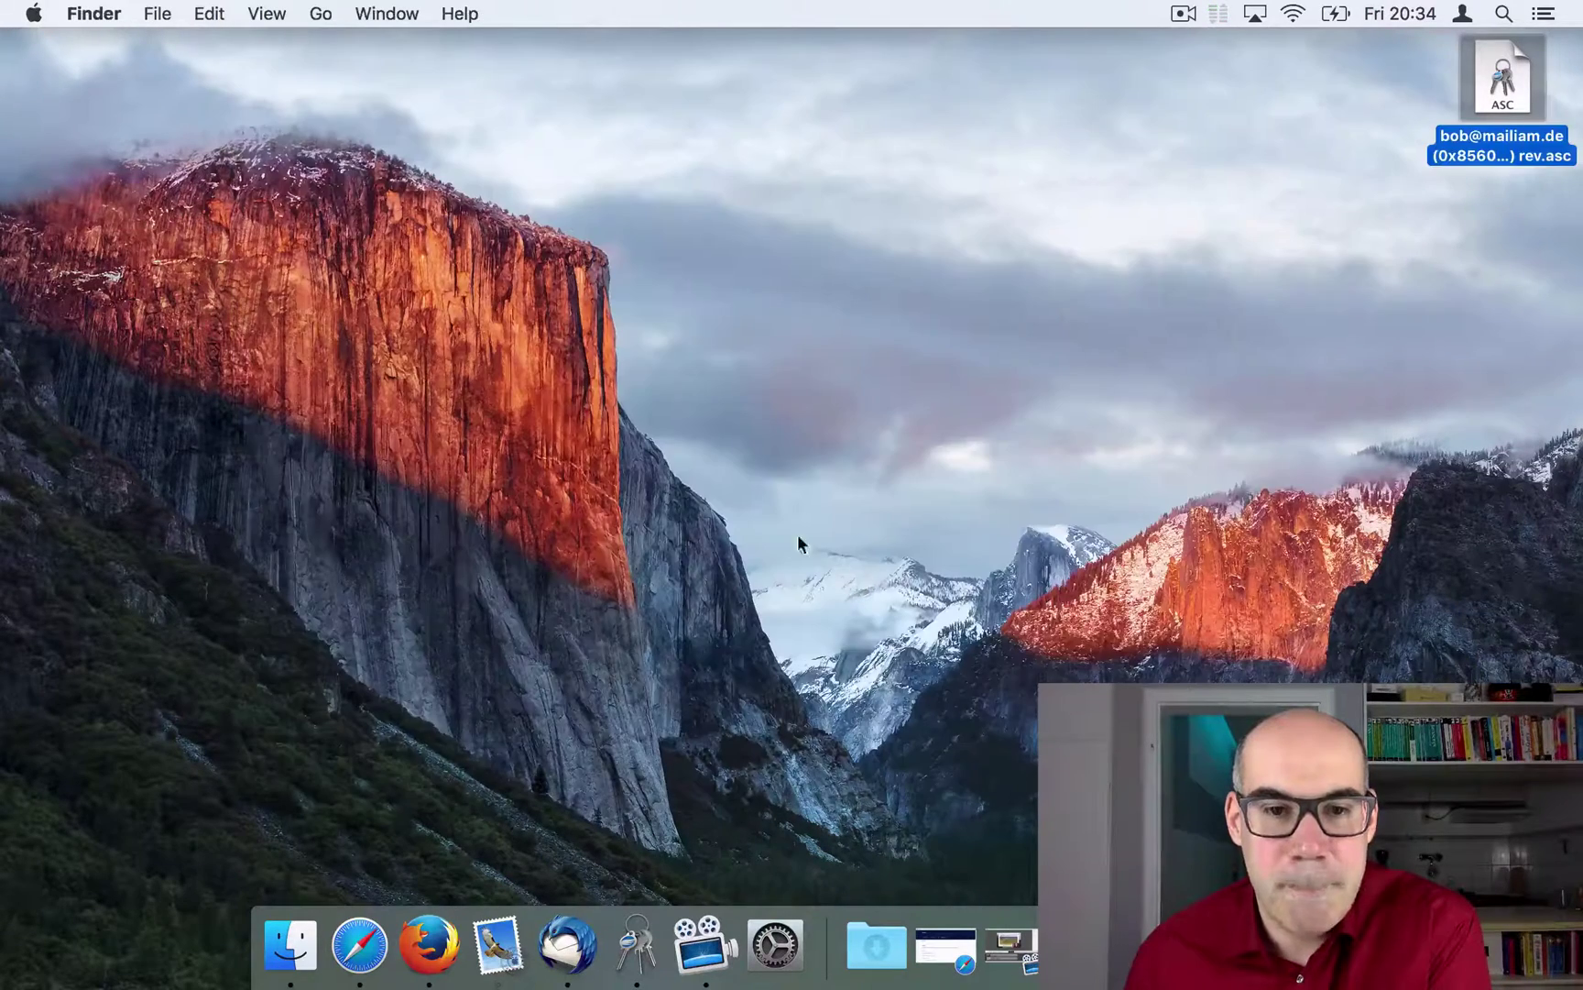
# Step: Download the mailiam.mobileconfig profile from the provider's page in Safari
pyautogui.click(358, 953)
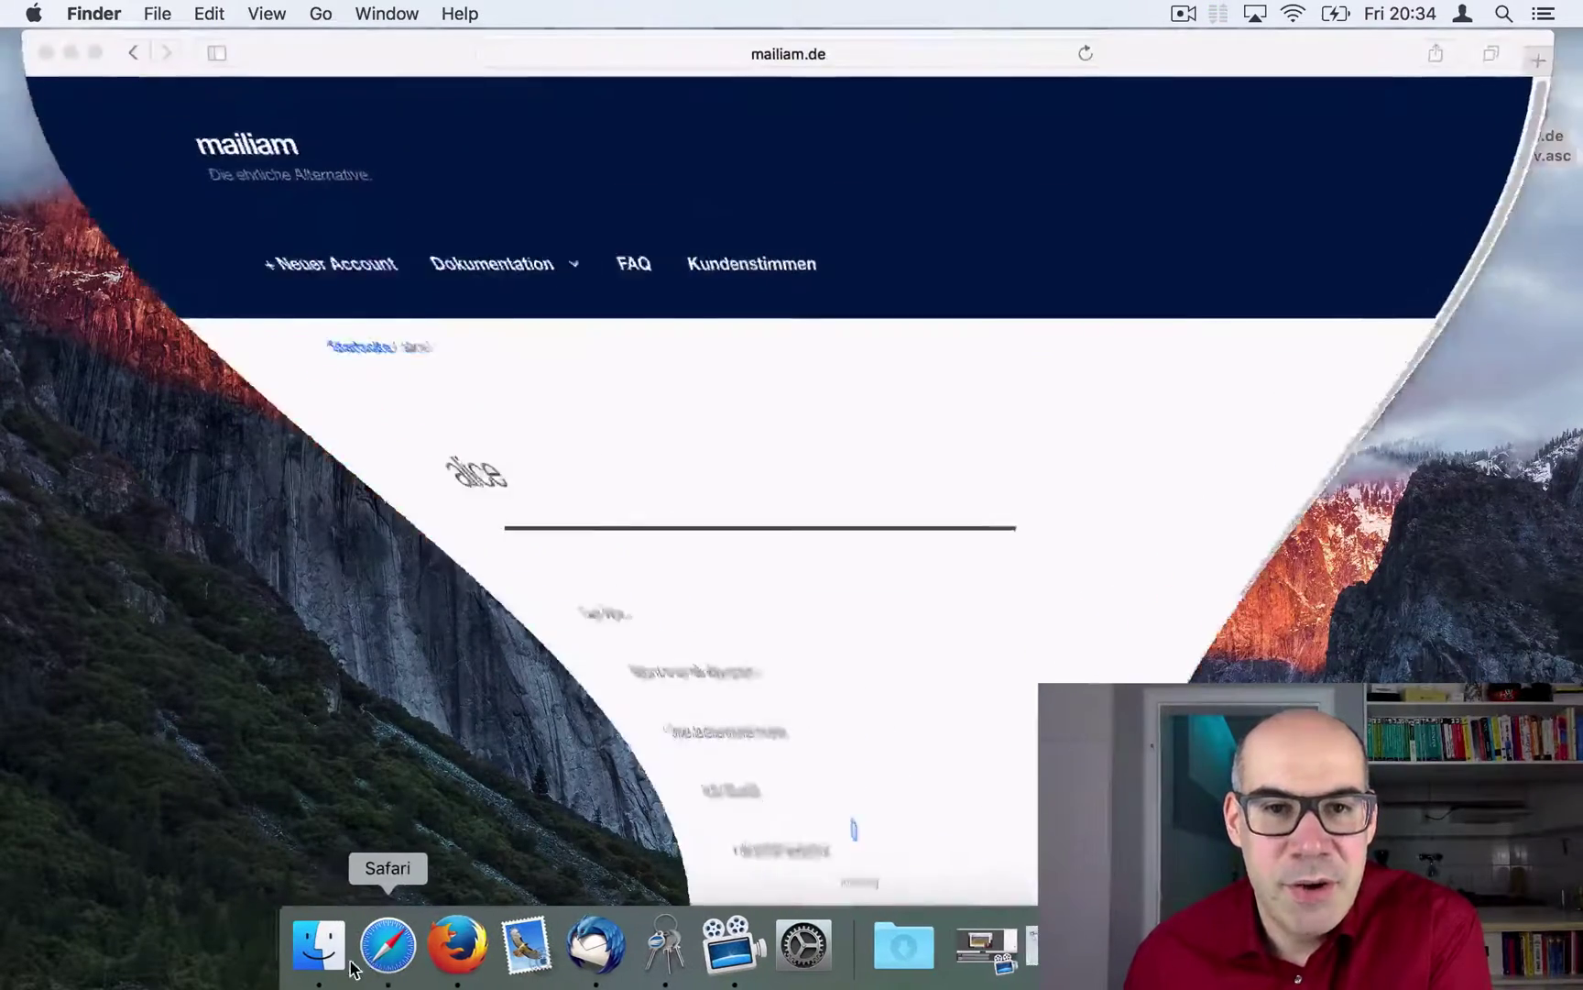
pyautogui.moveTo(1547, 376); pyautogui.dragTo(1538, 537)
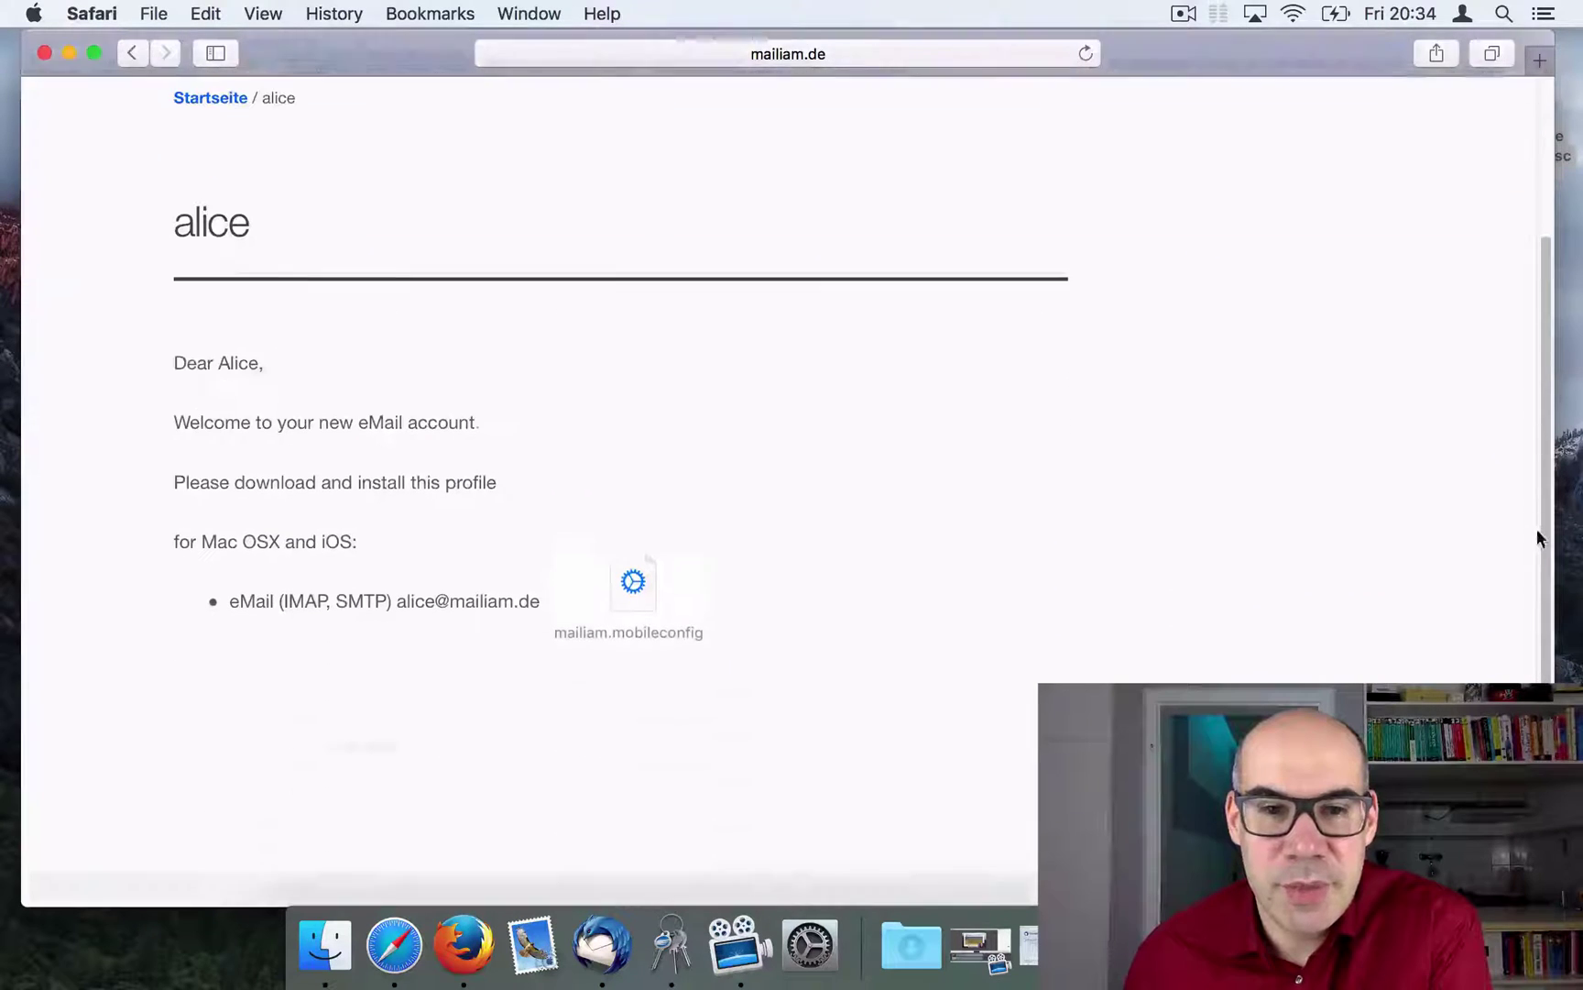
pyautogui.click(643, 573)
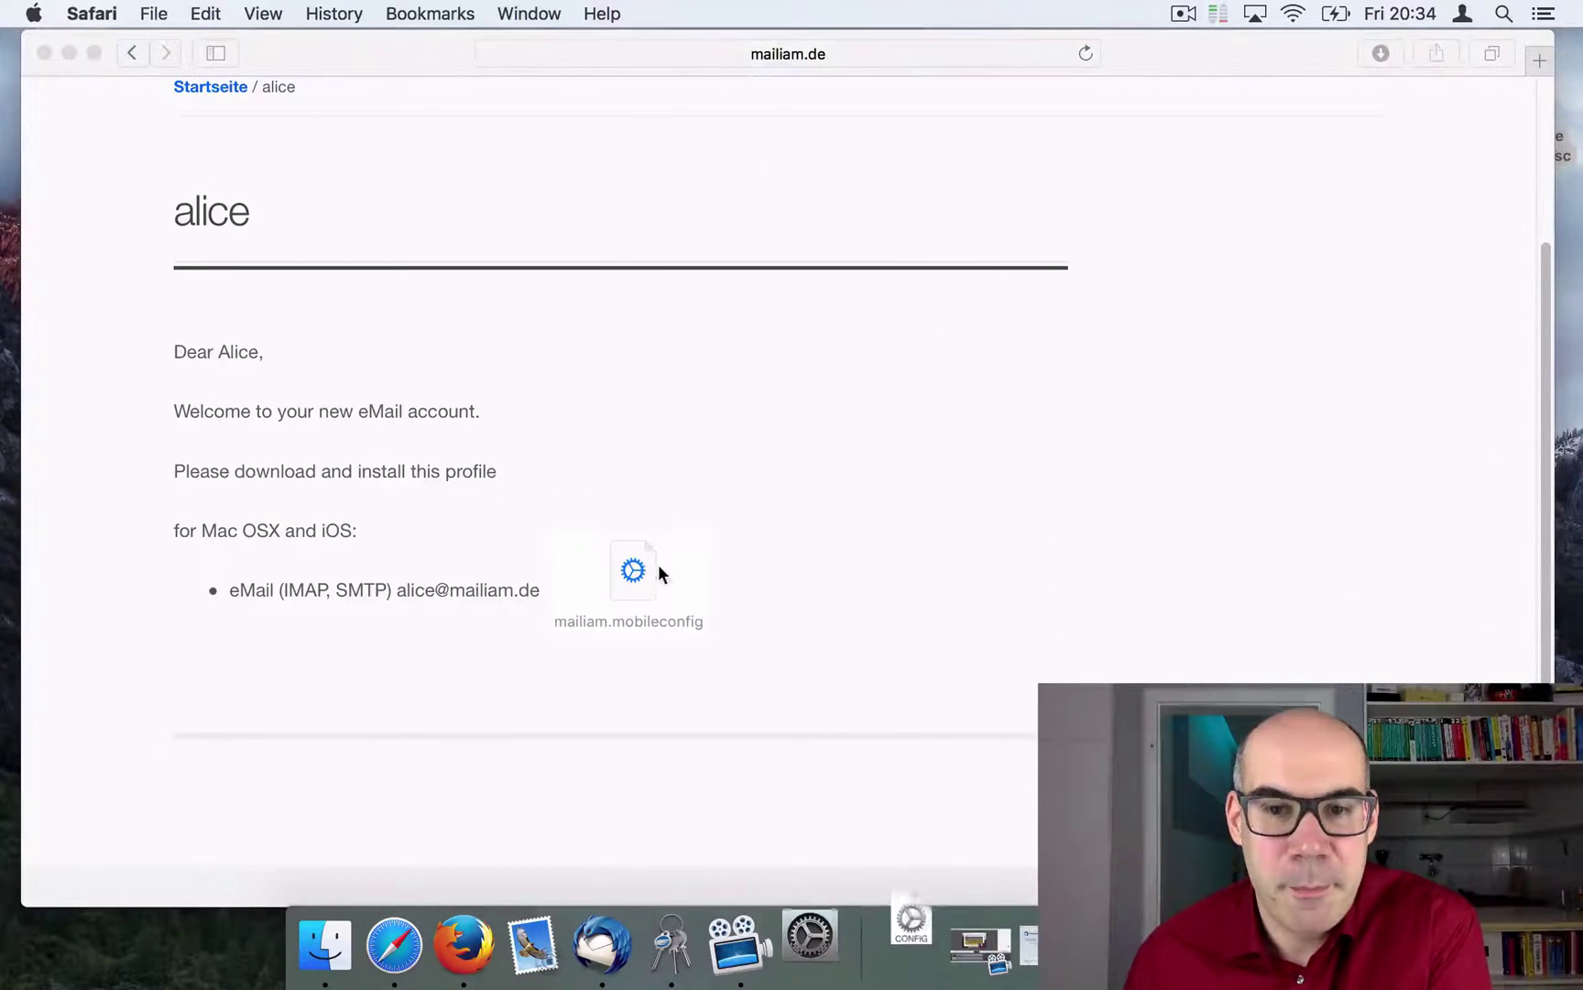
# Step: Install the mailiam profile, allow both mail server connections, quit System Preferences, and reopen Mail
pyautogui.click(70, 54)
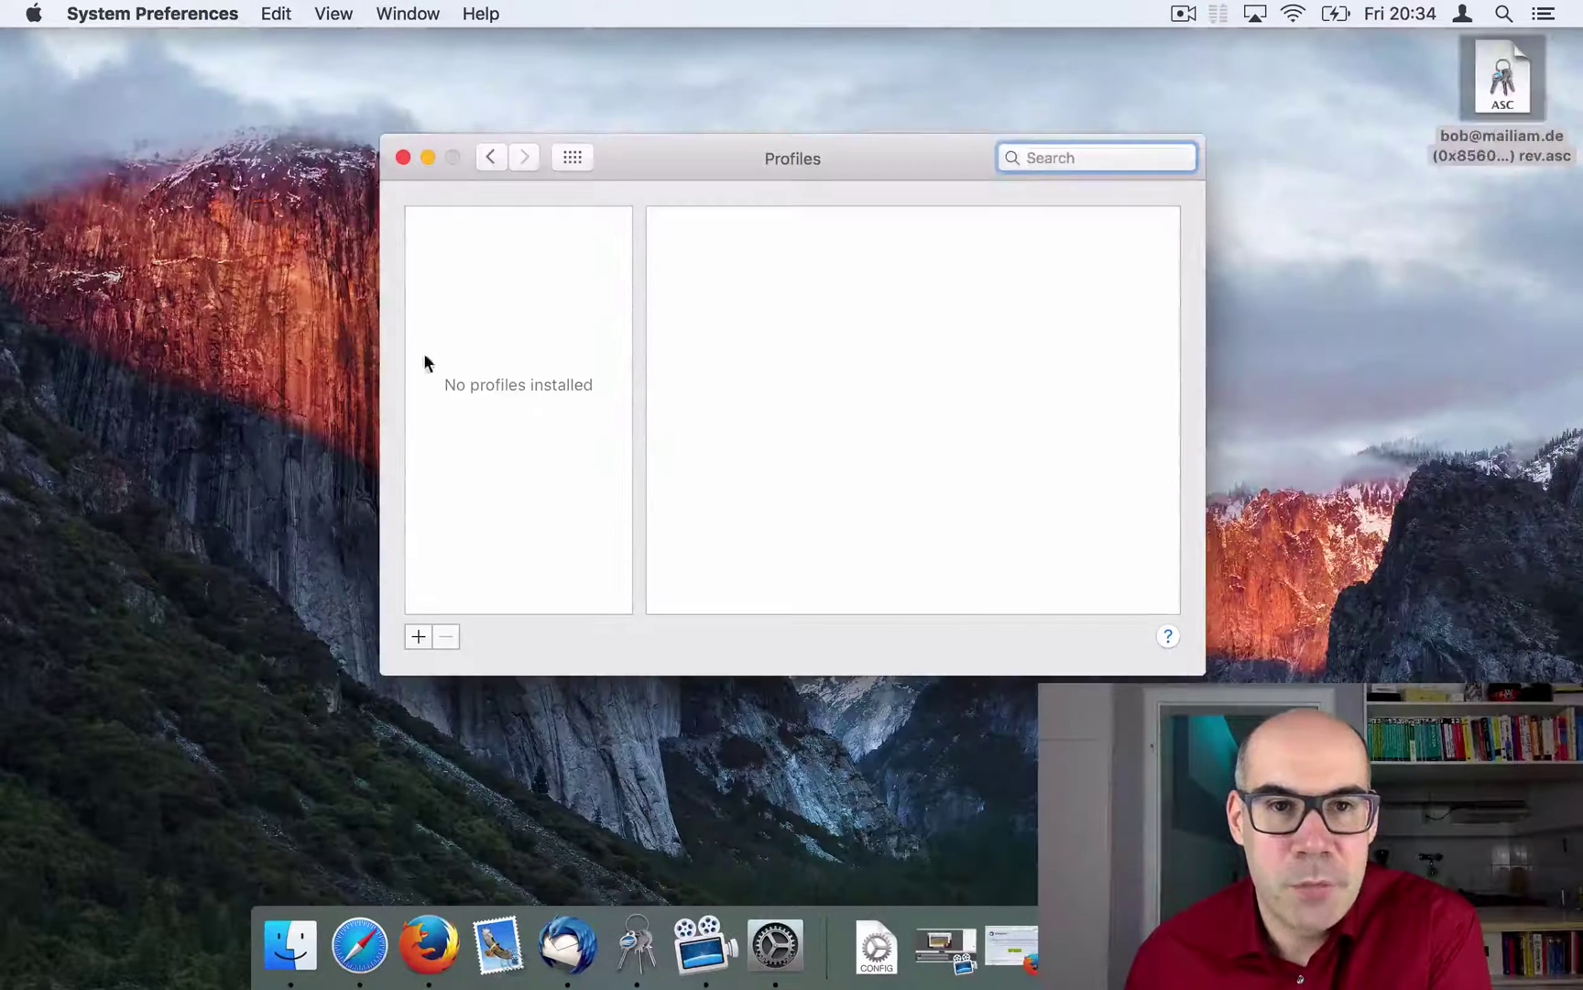
pyautogui.click(1111, 325)
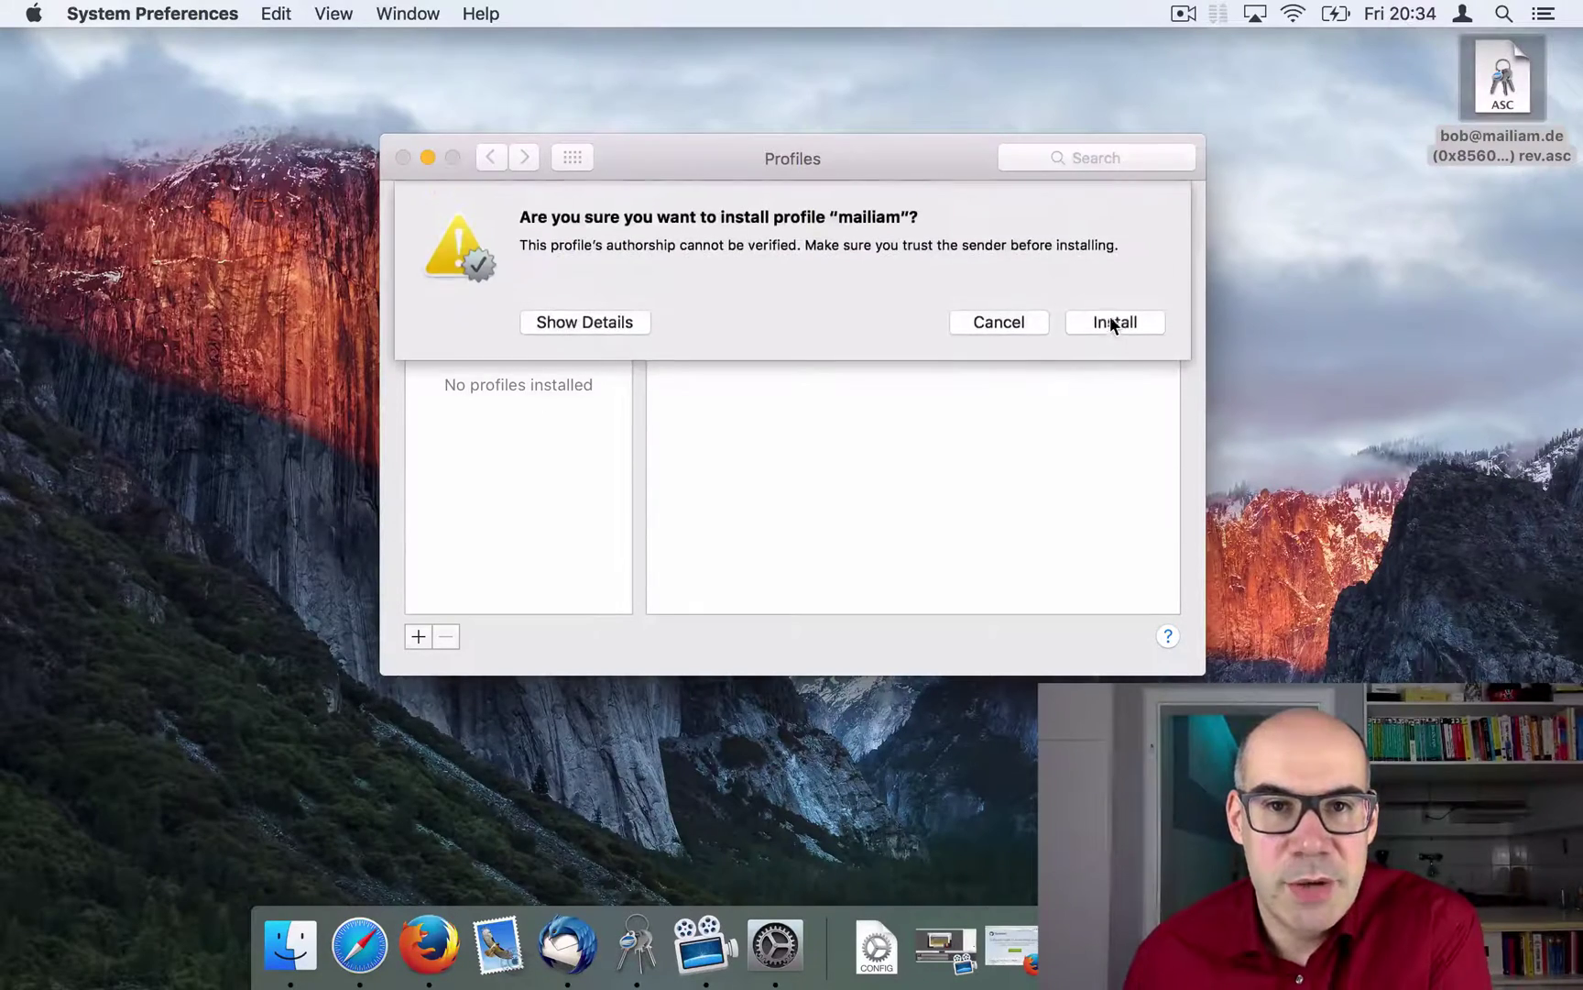
pyautogui.click(1107, 322)
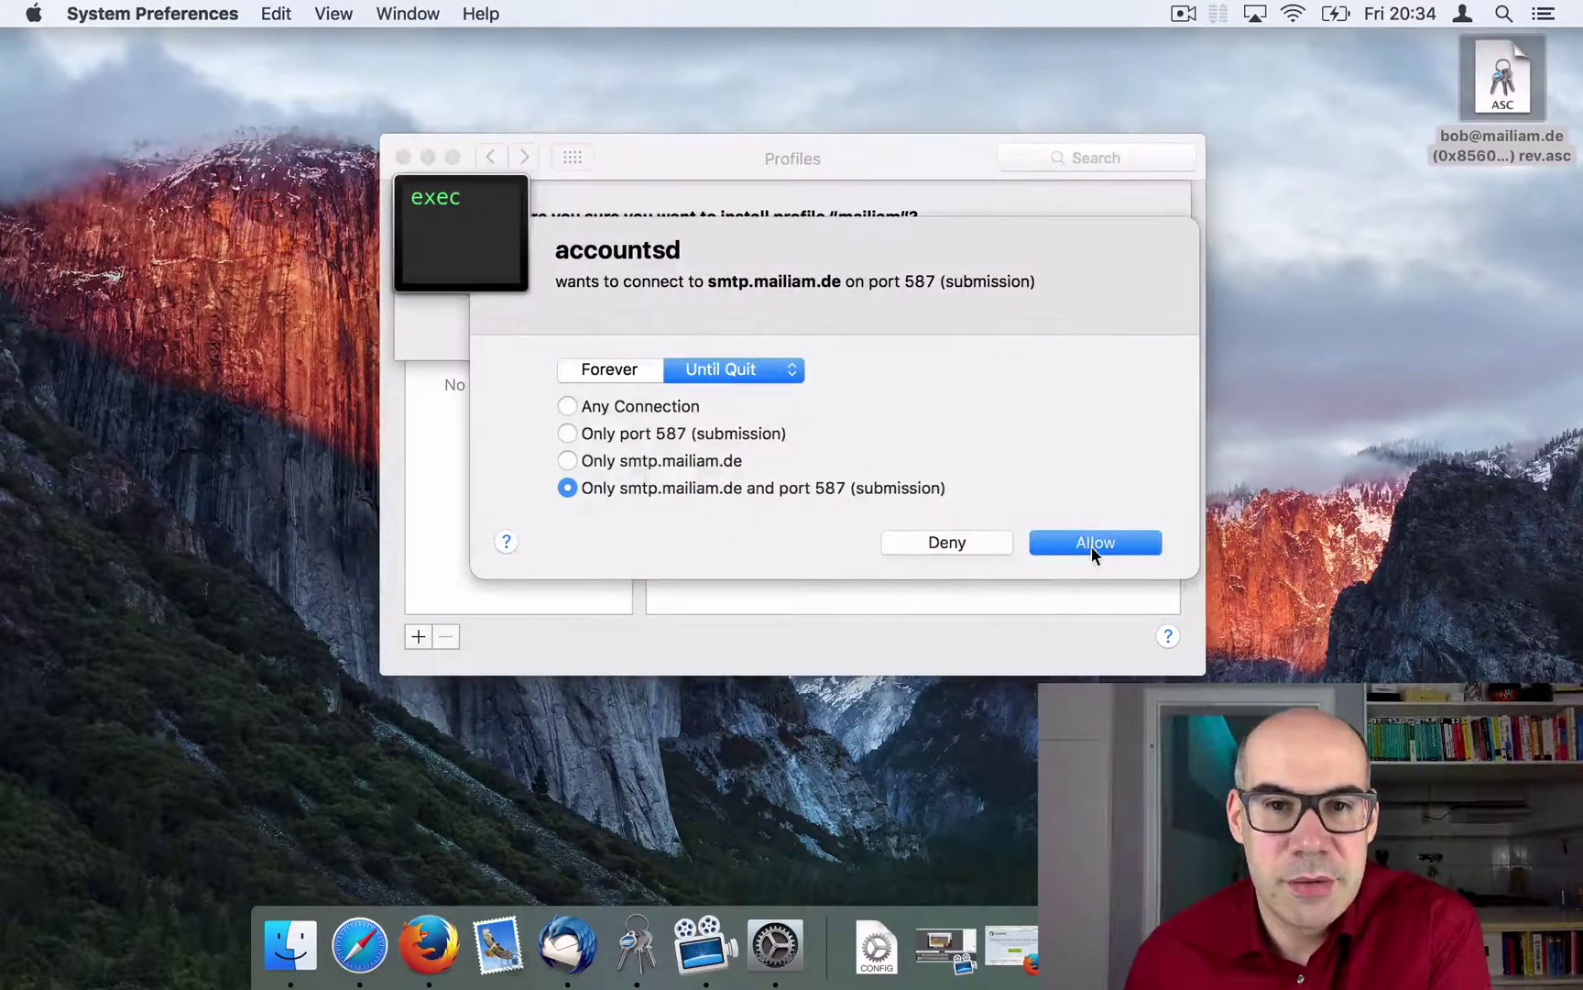
pyautogui.click(1092, 545)
pyautogui.click(1091, 545)
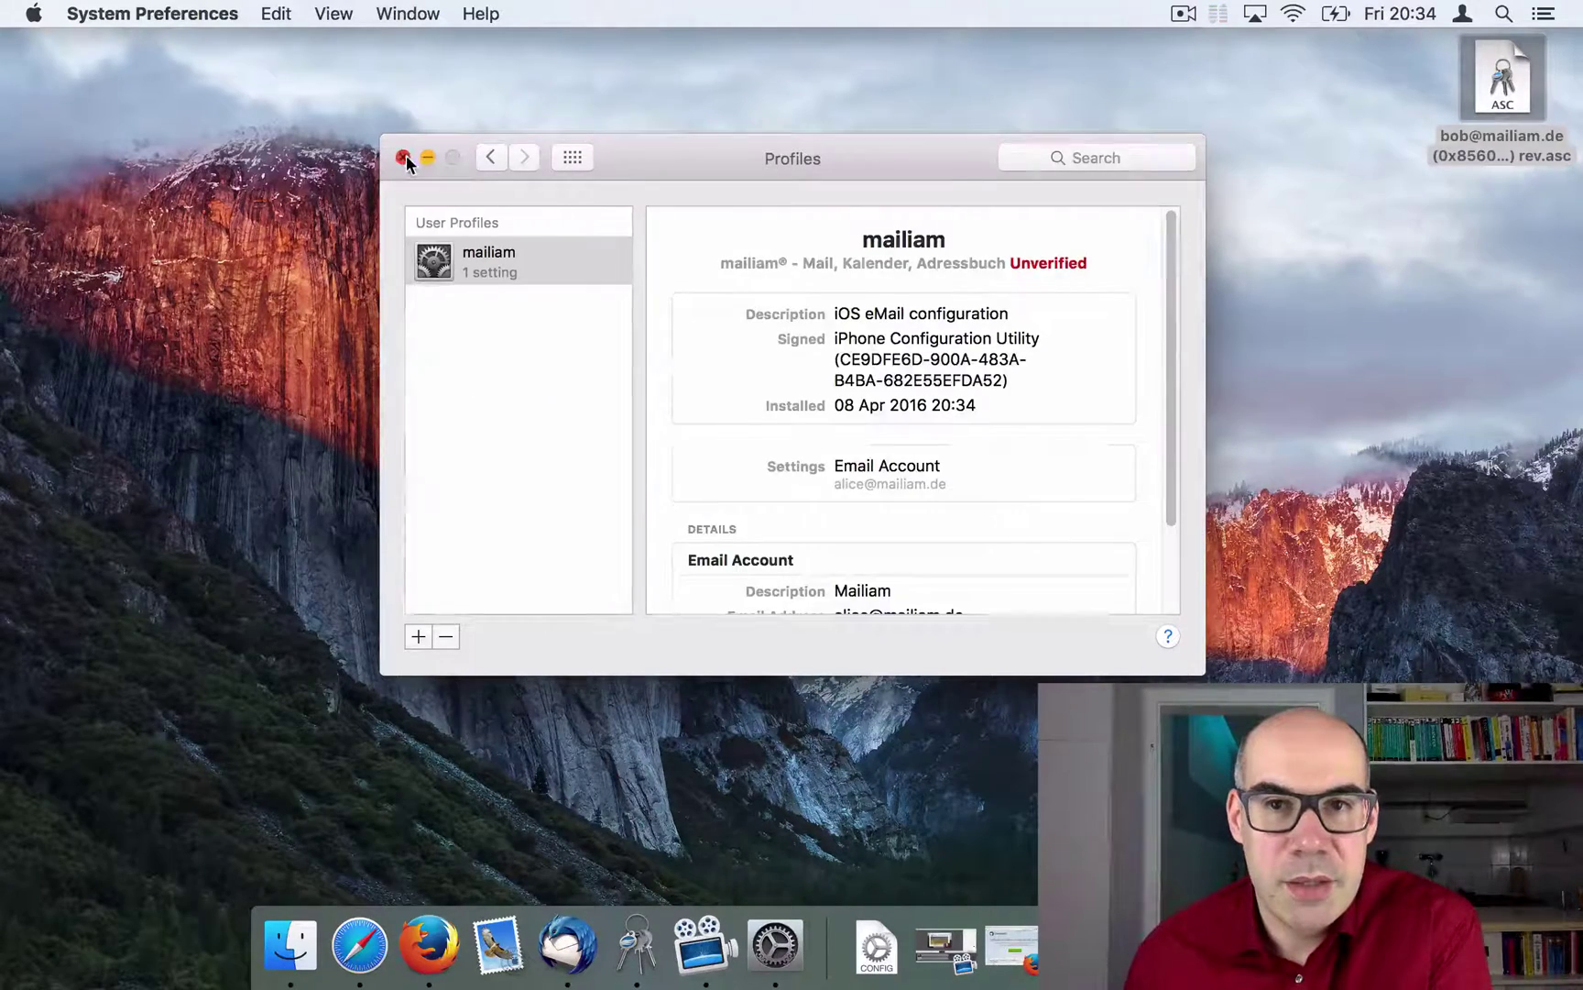
pyautogui.press('super+q')
pyautogui.click(502, 940)
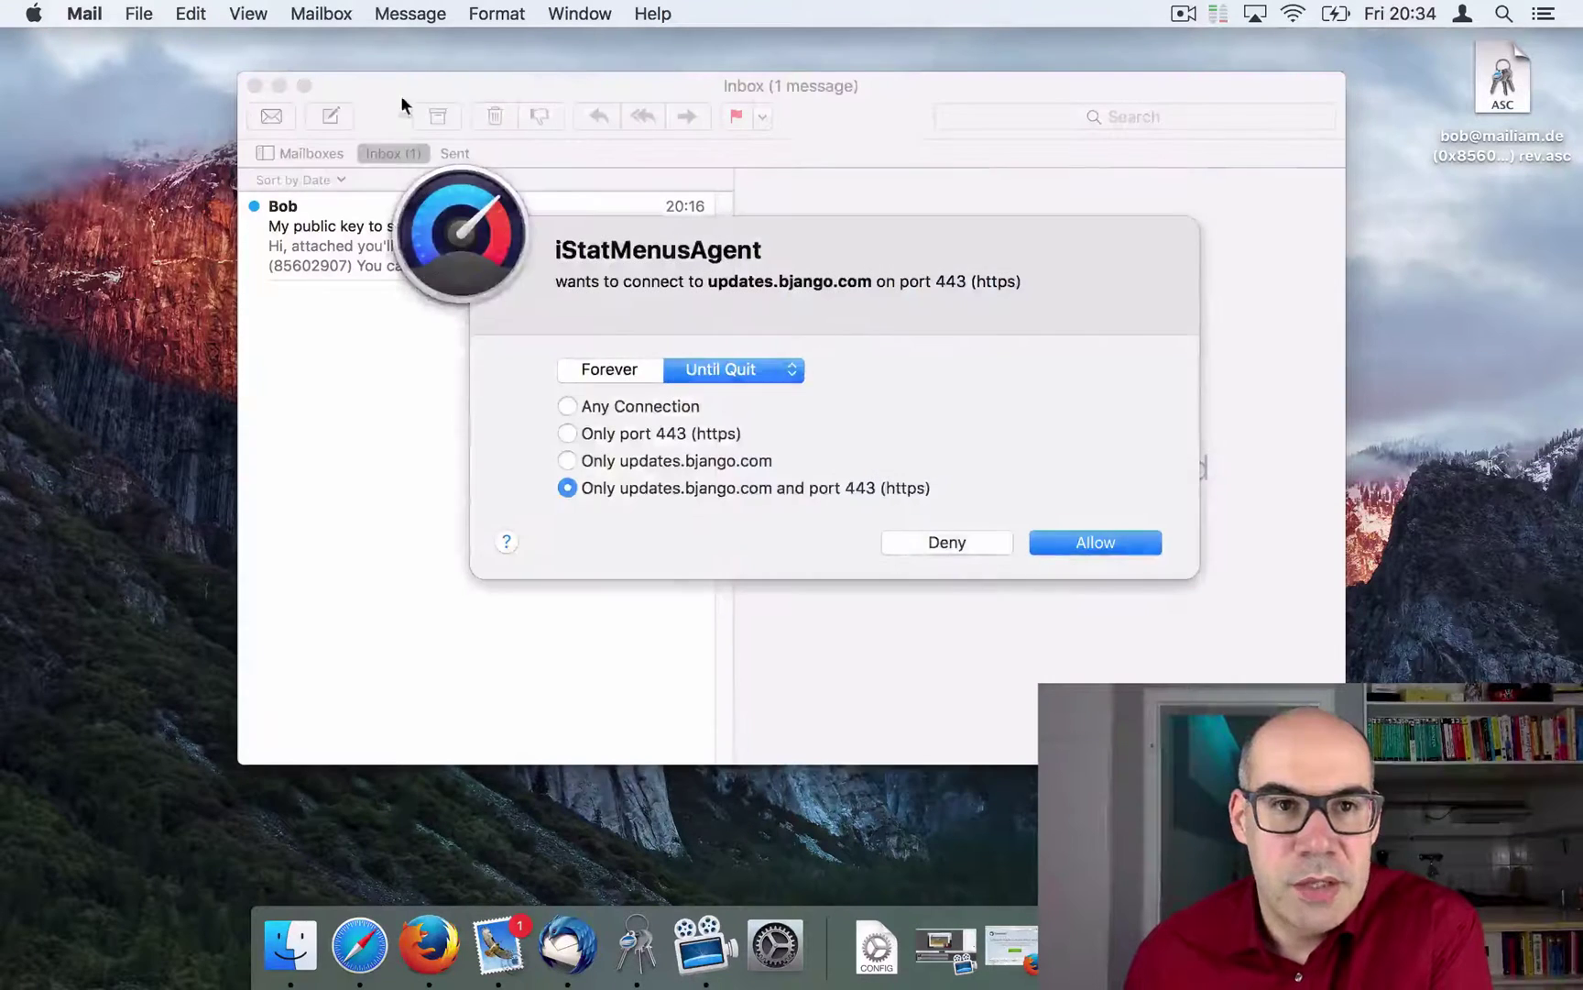
# Step: Open the 'My public key to secure our messages' email in Apple Mail and confirm it shows as signed
pyautogui.click(1091, 544)
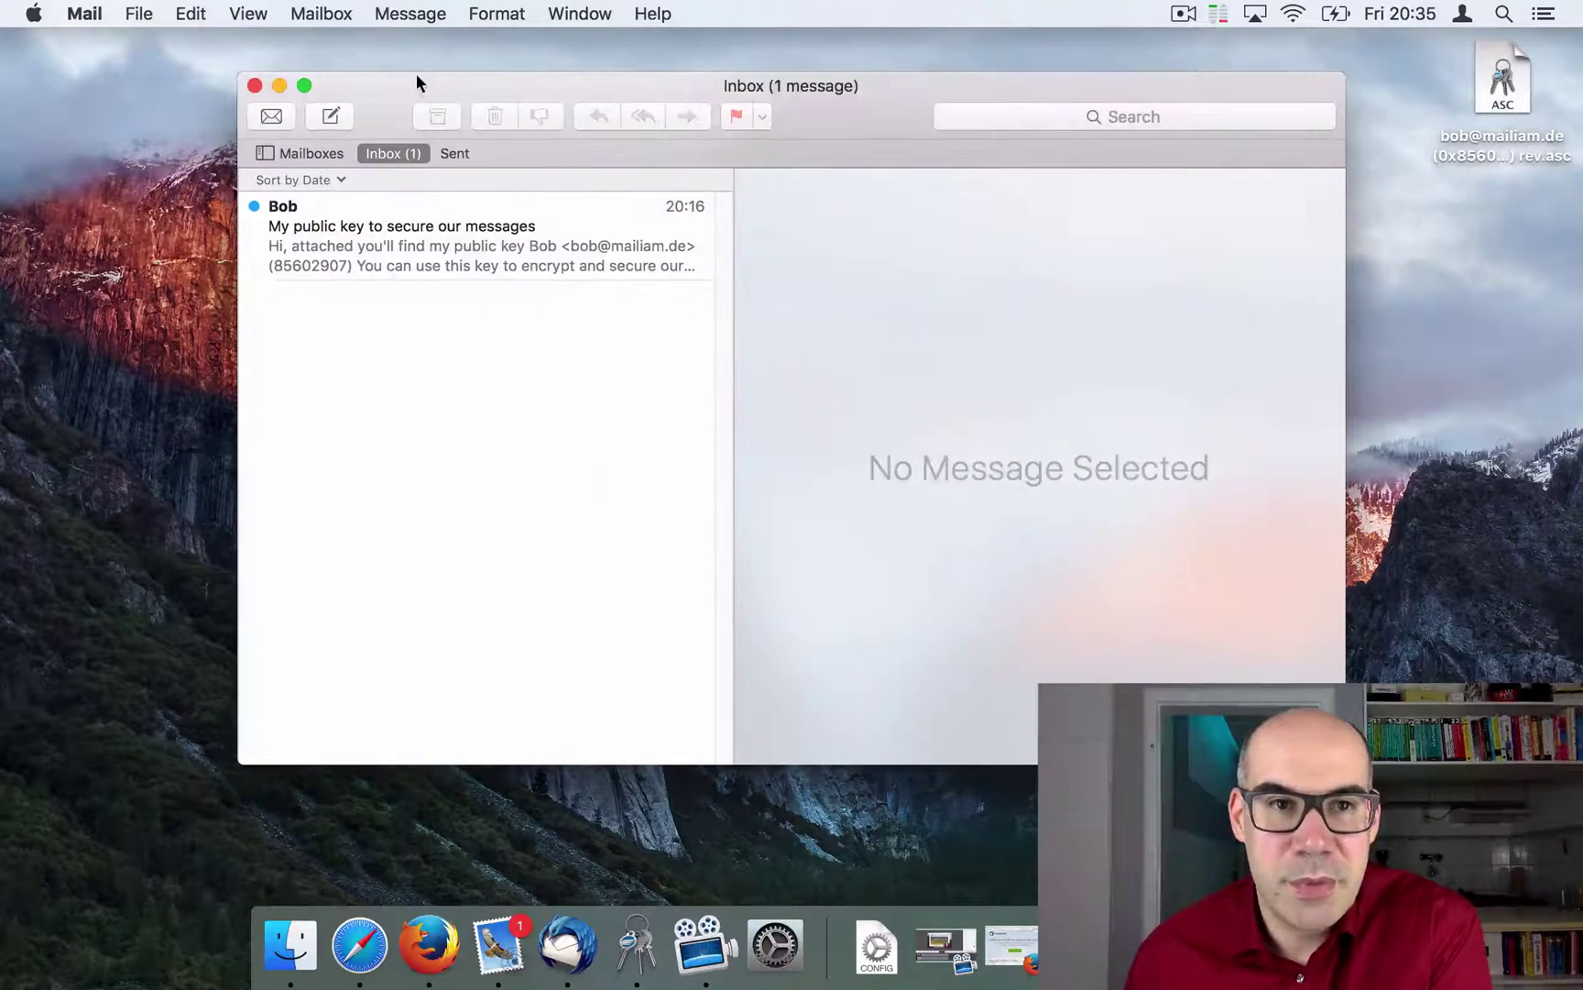
pyautogui.moveTo(416, 73); pyautogui.dragTo(339, 74)
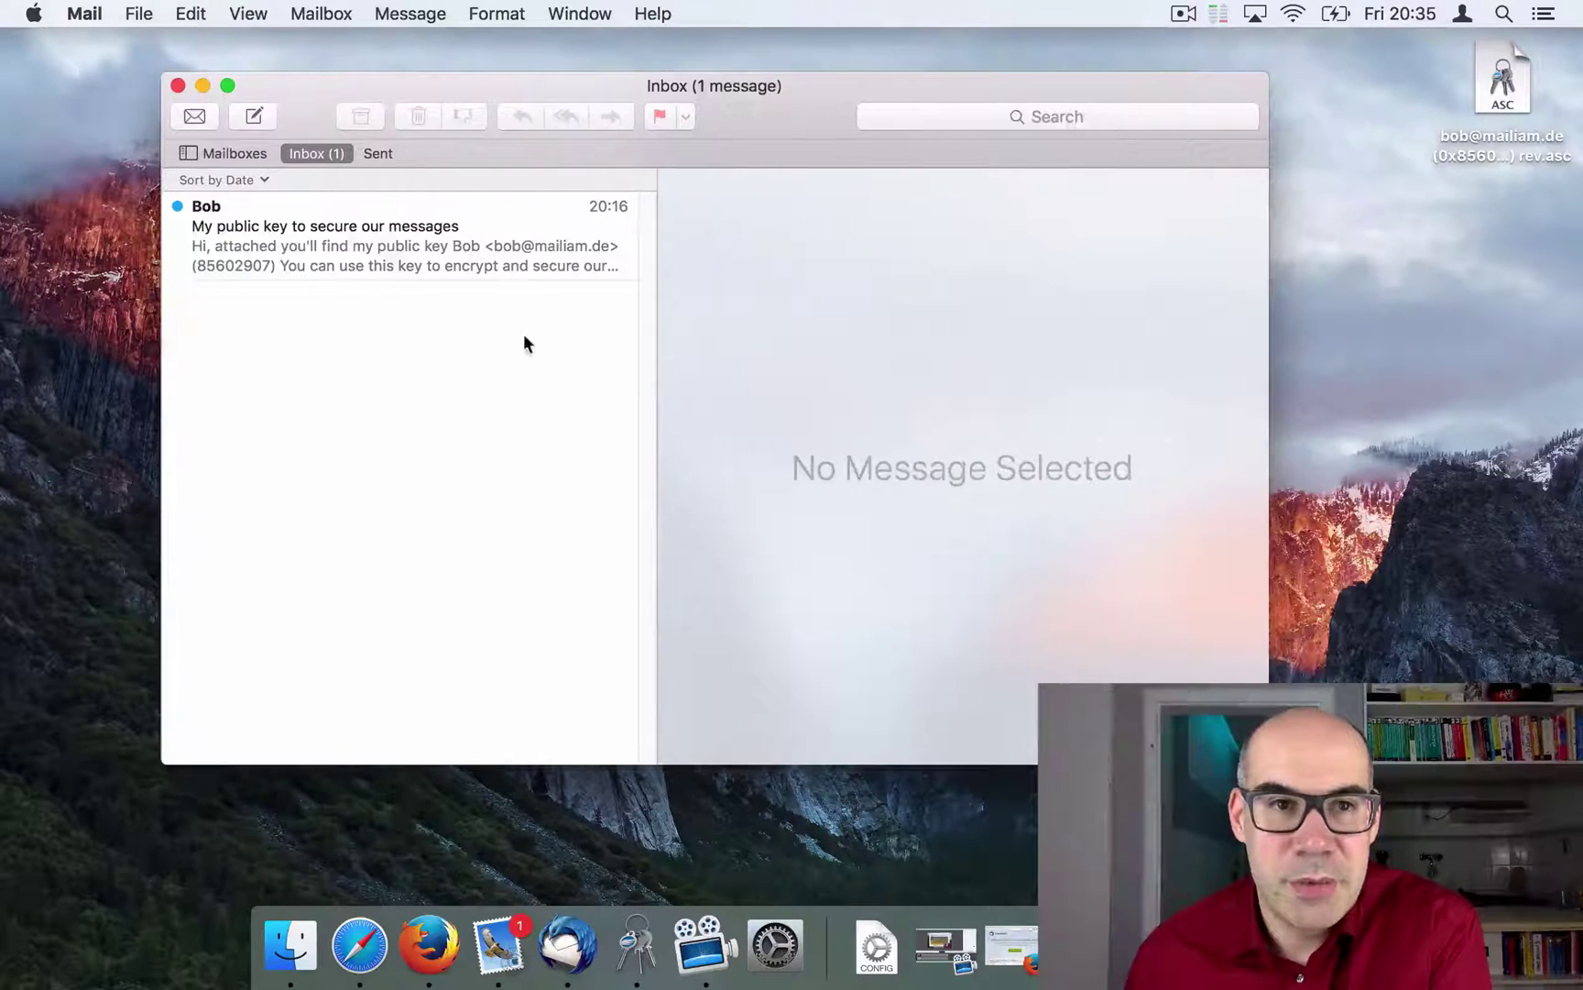
pyautogui.click(248, 244)
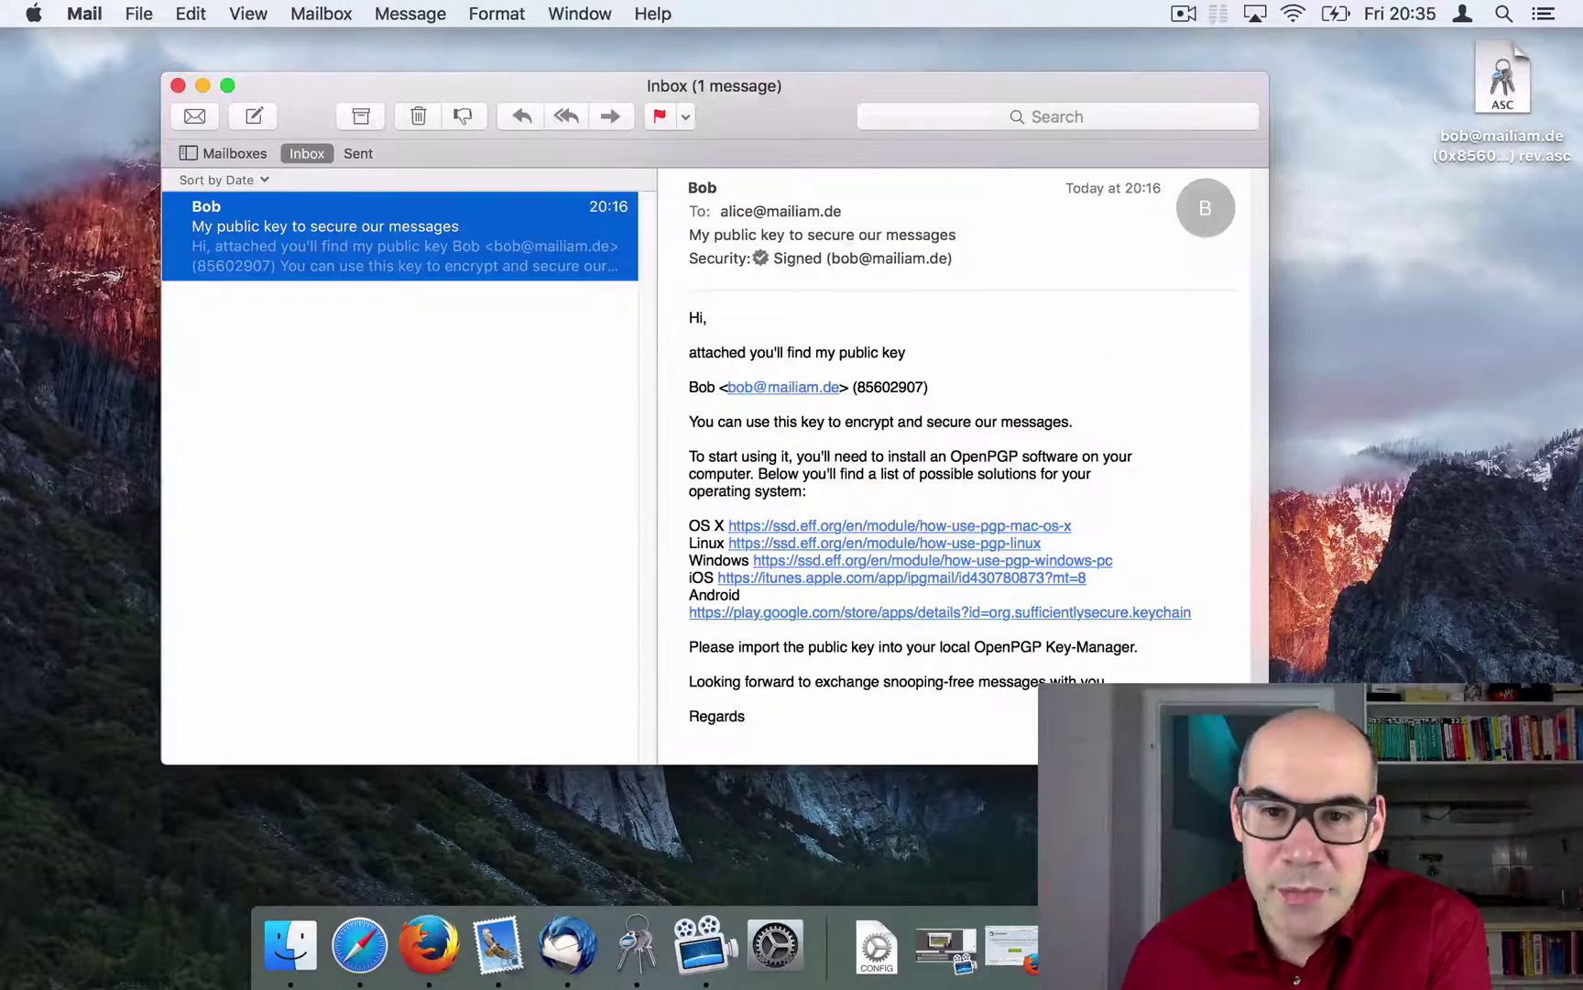
pyautogui.moveTo(1269, 764); pyautogui.dragTo(1219, 834)
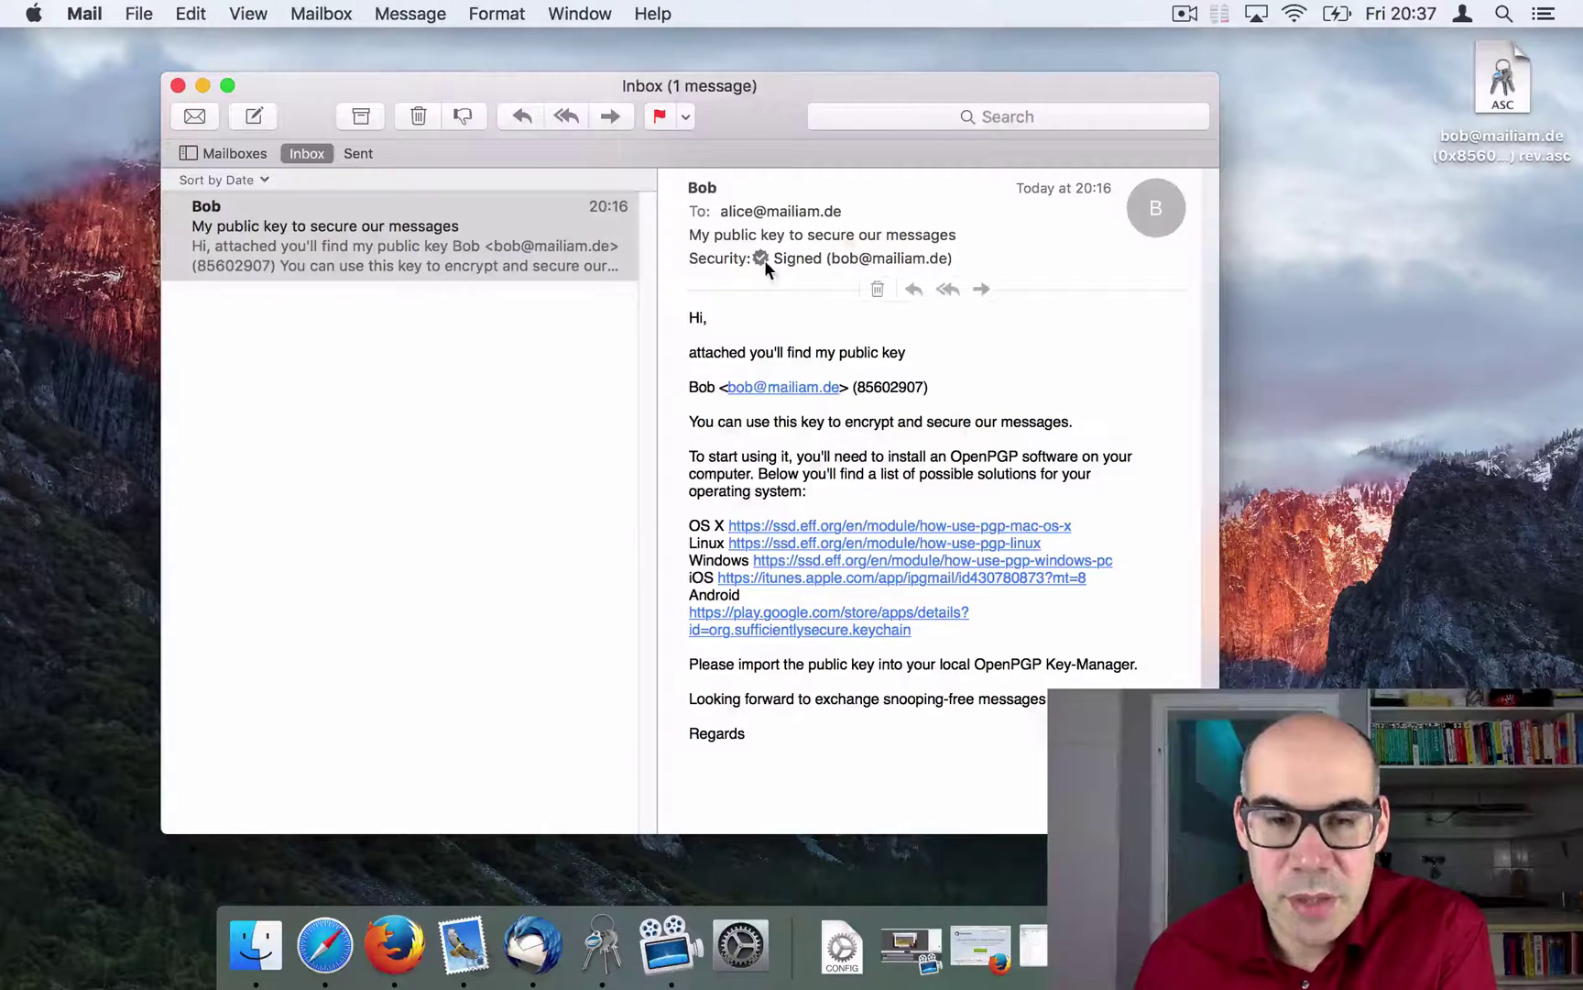
# Step: Compose a Thunderbird message to the other test account with subject 'my key' and body 'hi there'
pyautogui.click(534, 951)
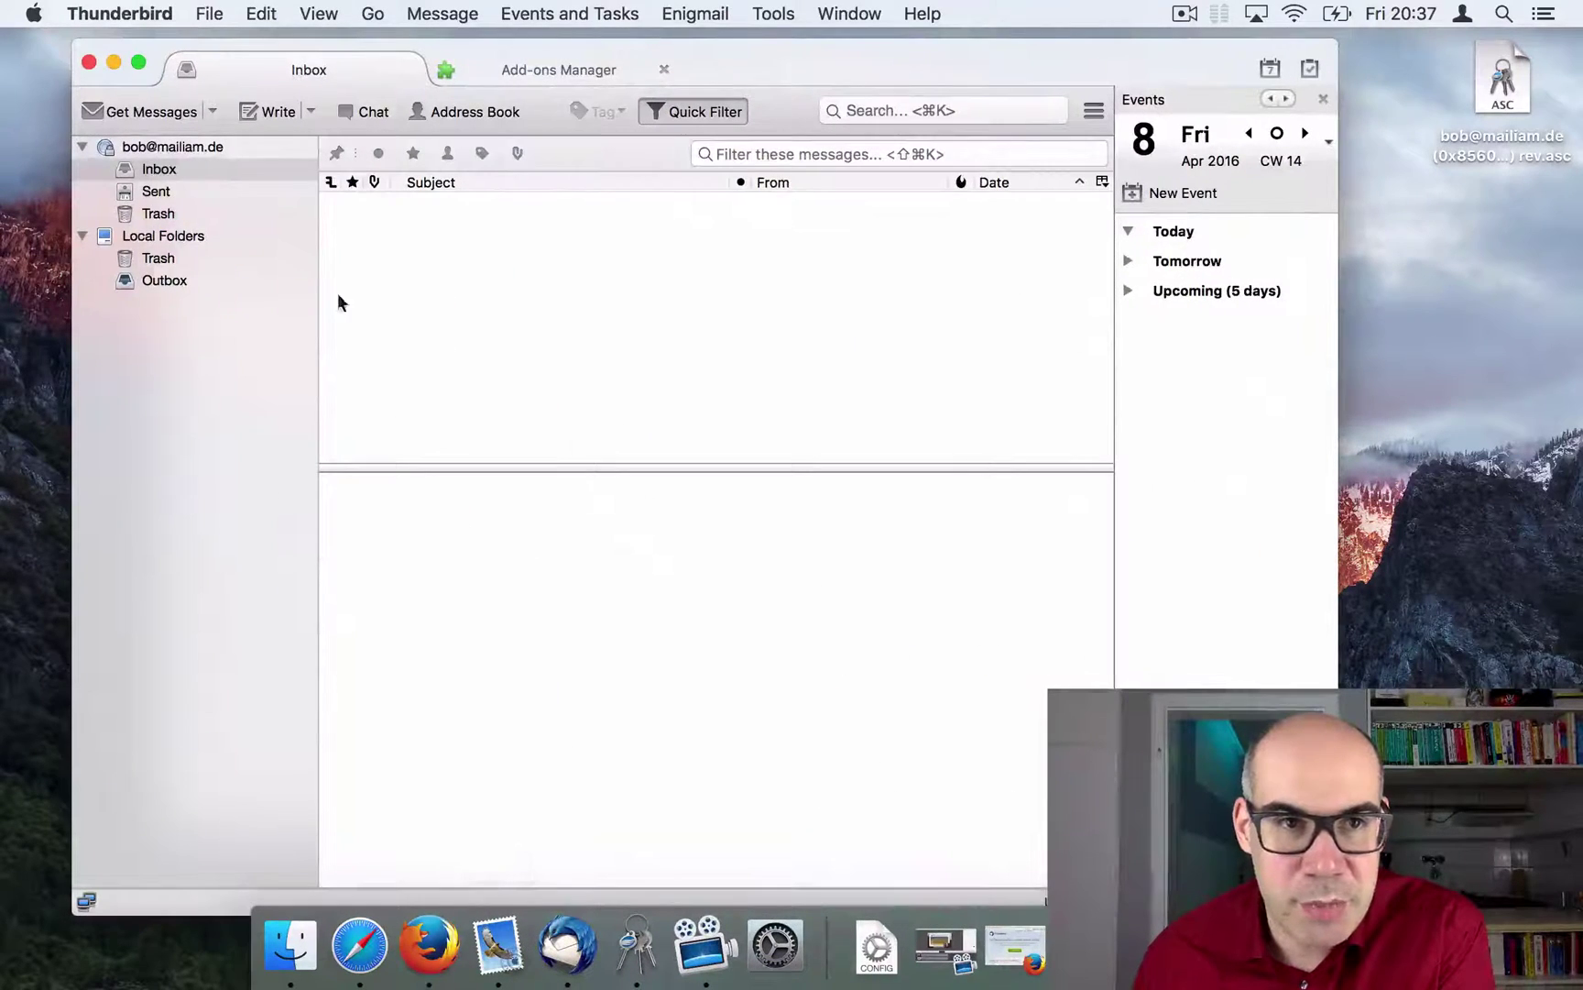
pyautogui.click(270, 113)
pyautogui.click(347, 177)
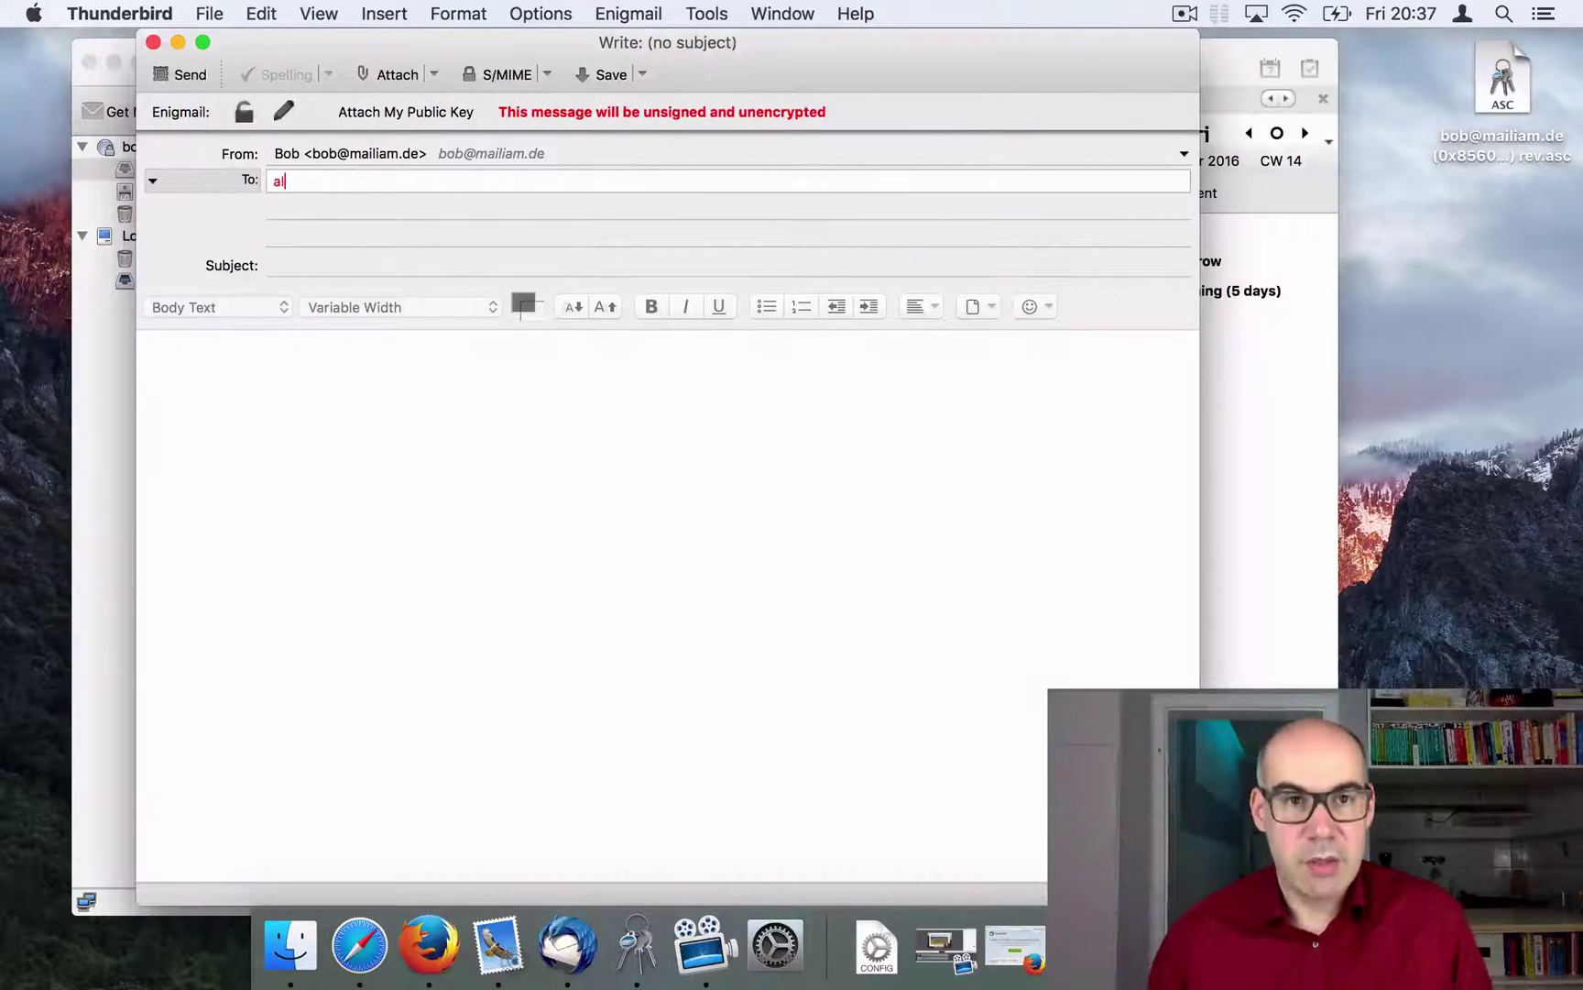
pyautogui.click(303, 265)
pyautogui.write('mz')
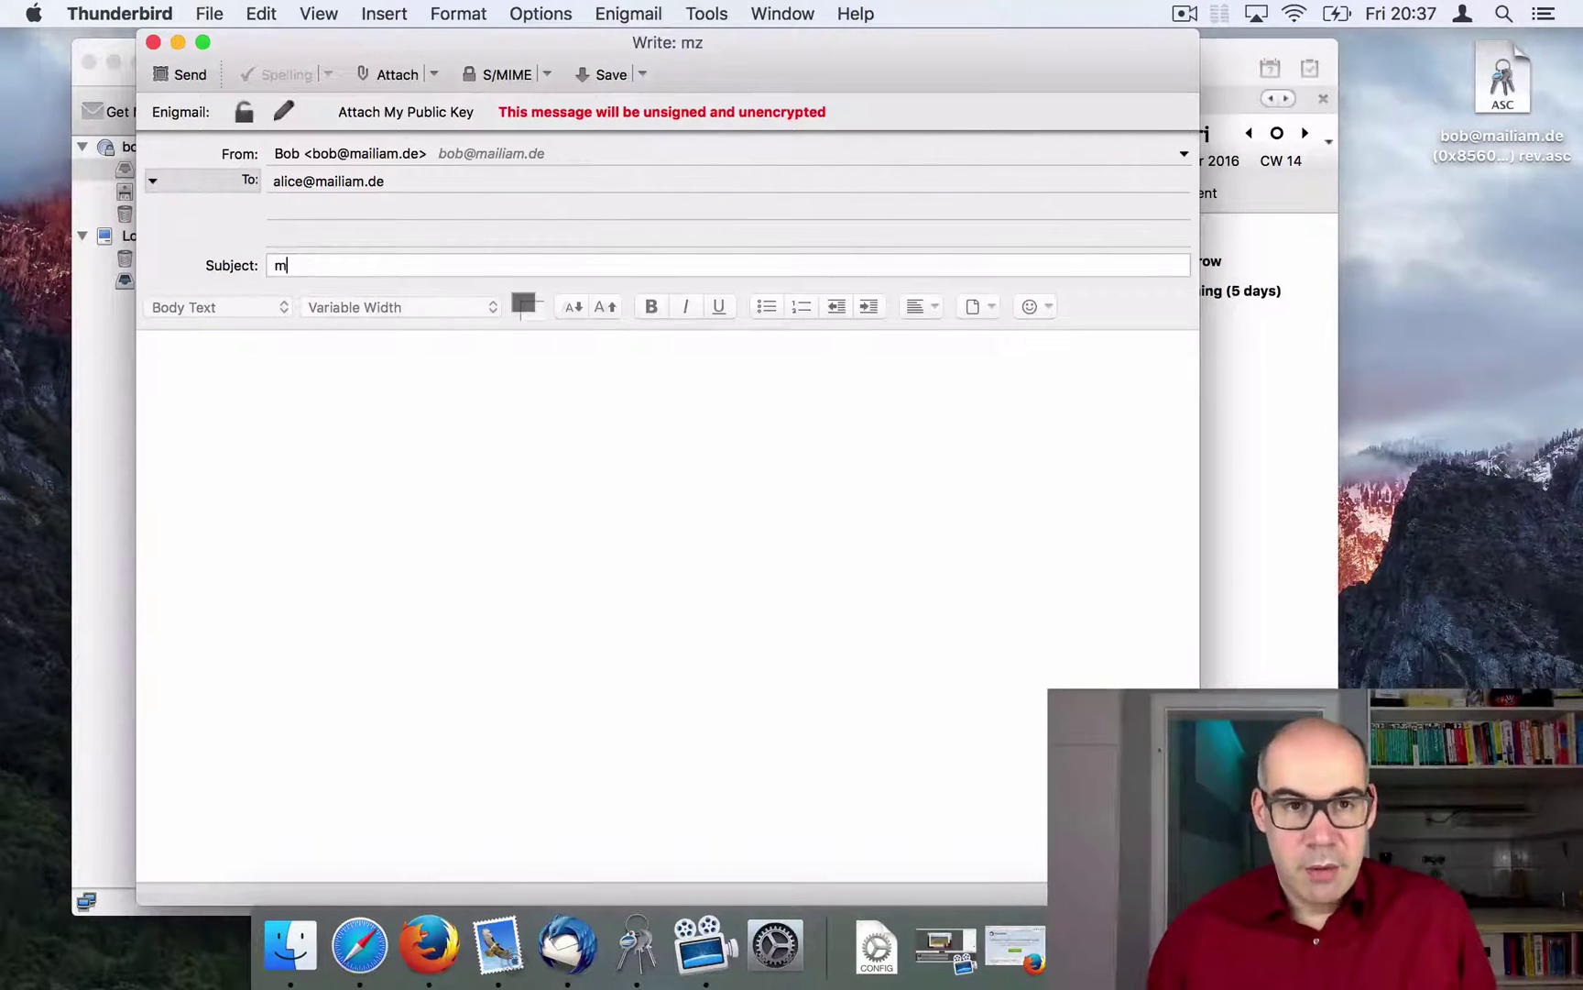
pyautogui.press('BackSpace')
pyautogui.press('BackSpace')
pyautogui.write('y key')
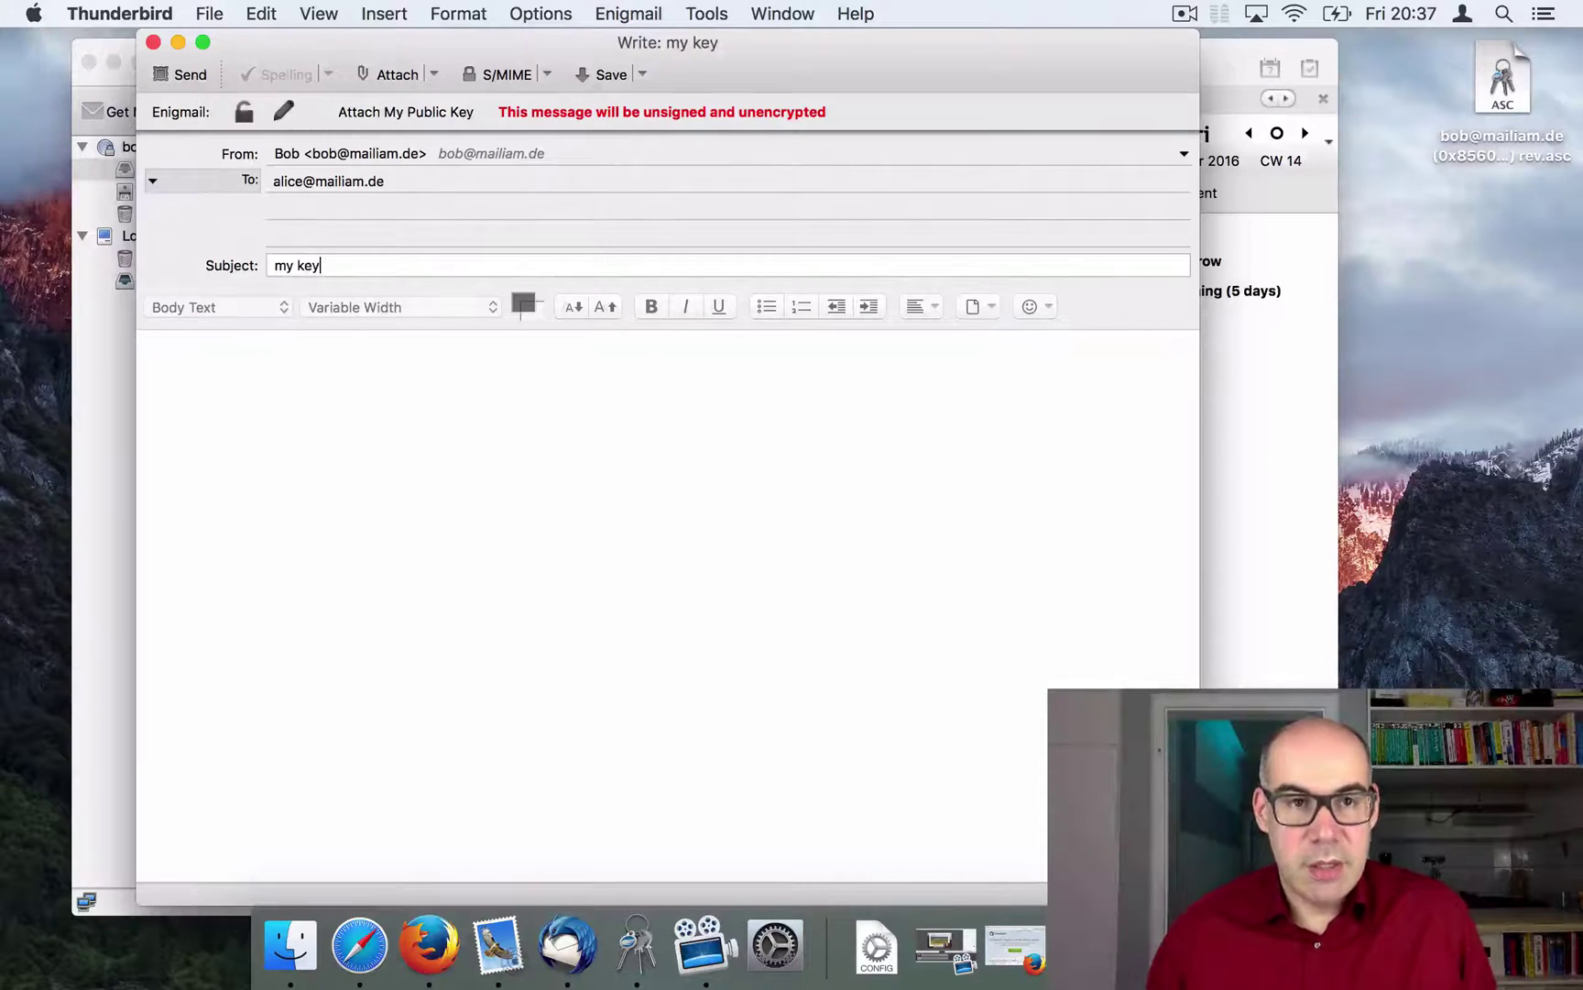
pyautogui.click(312, 360)
pyautogui.write('hi there')
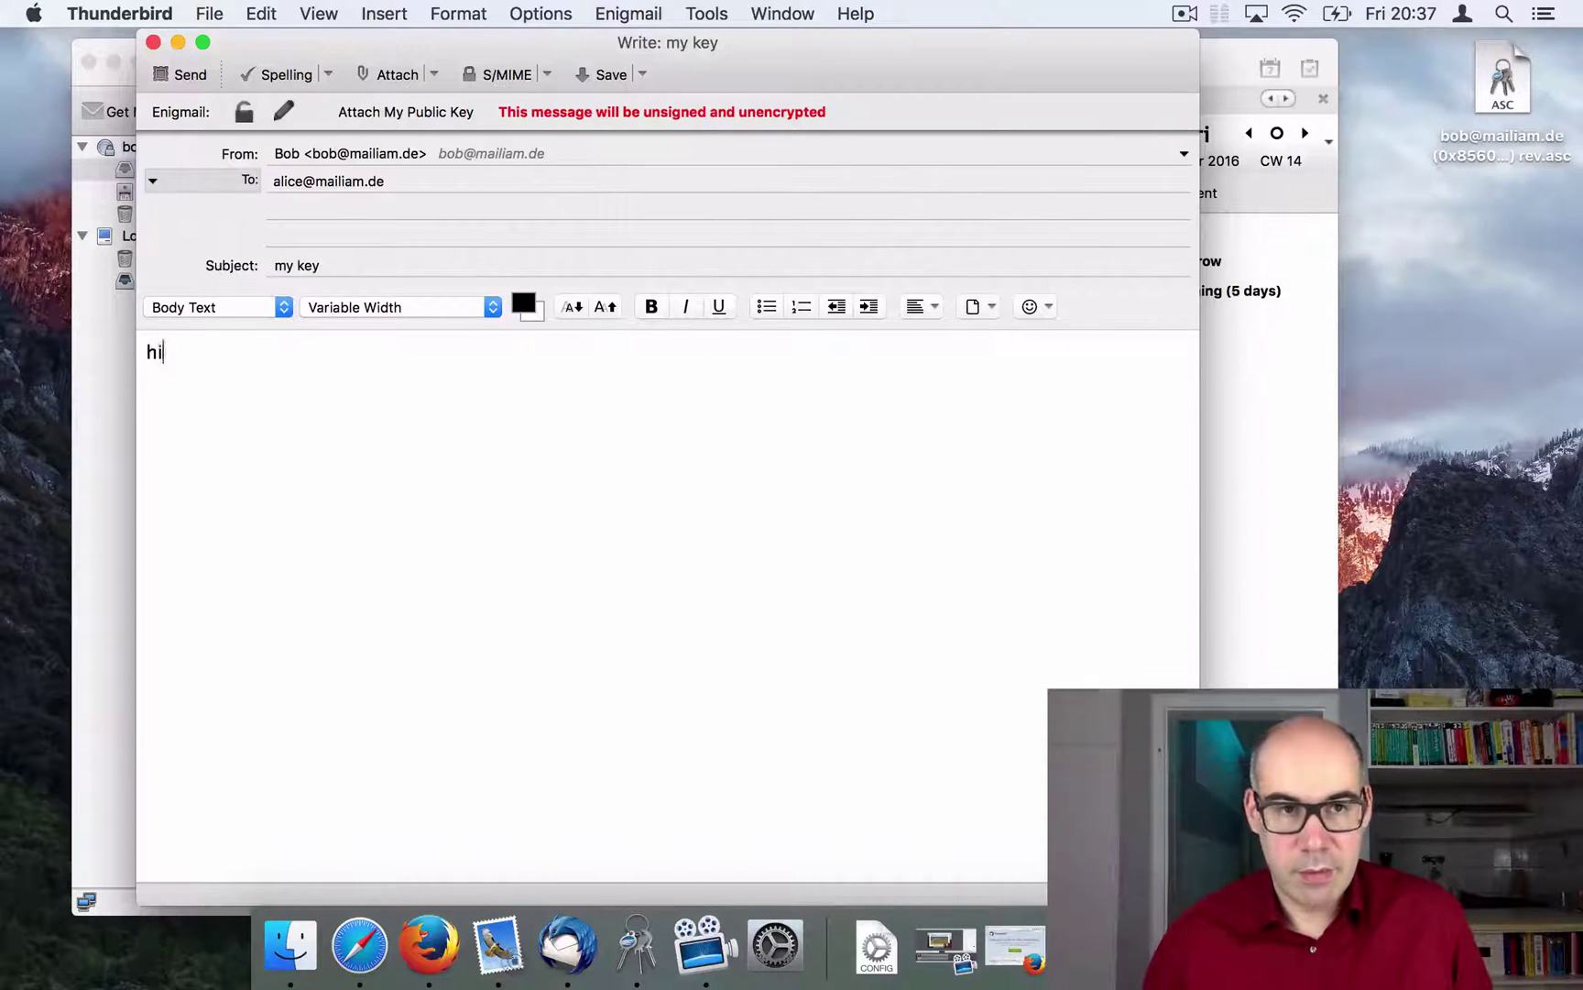
# Step: Attach the public key, sign the message, and send it
pyautogui.click(417, 118)
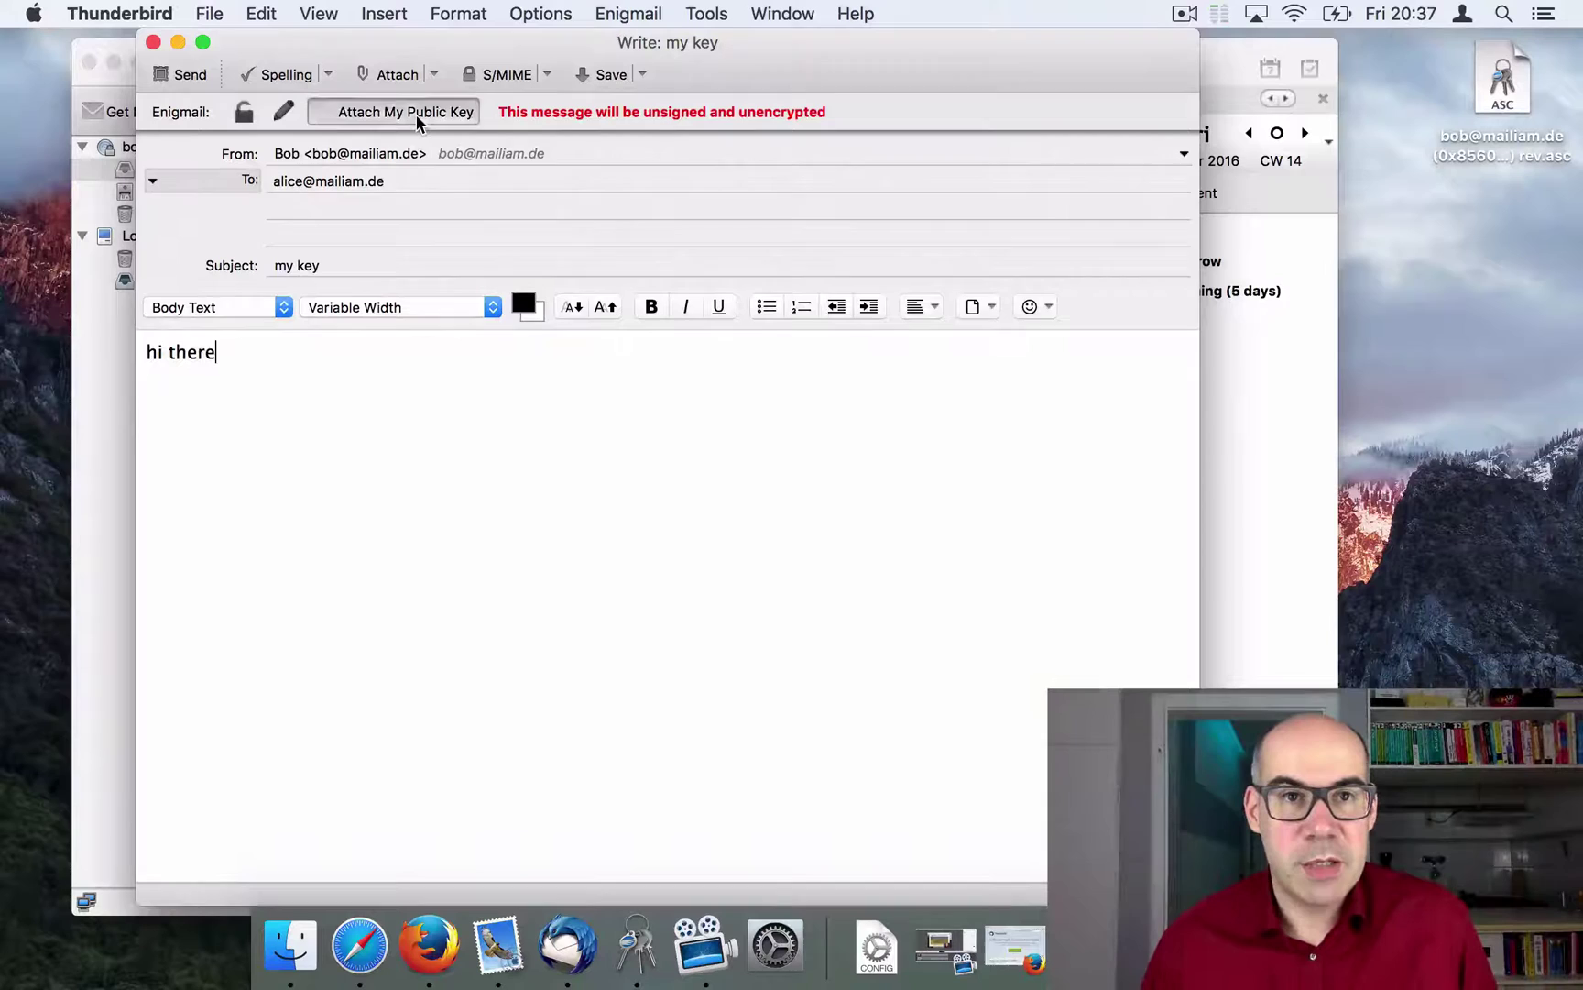
pyautogui.click(283, 111)
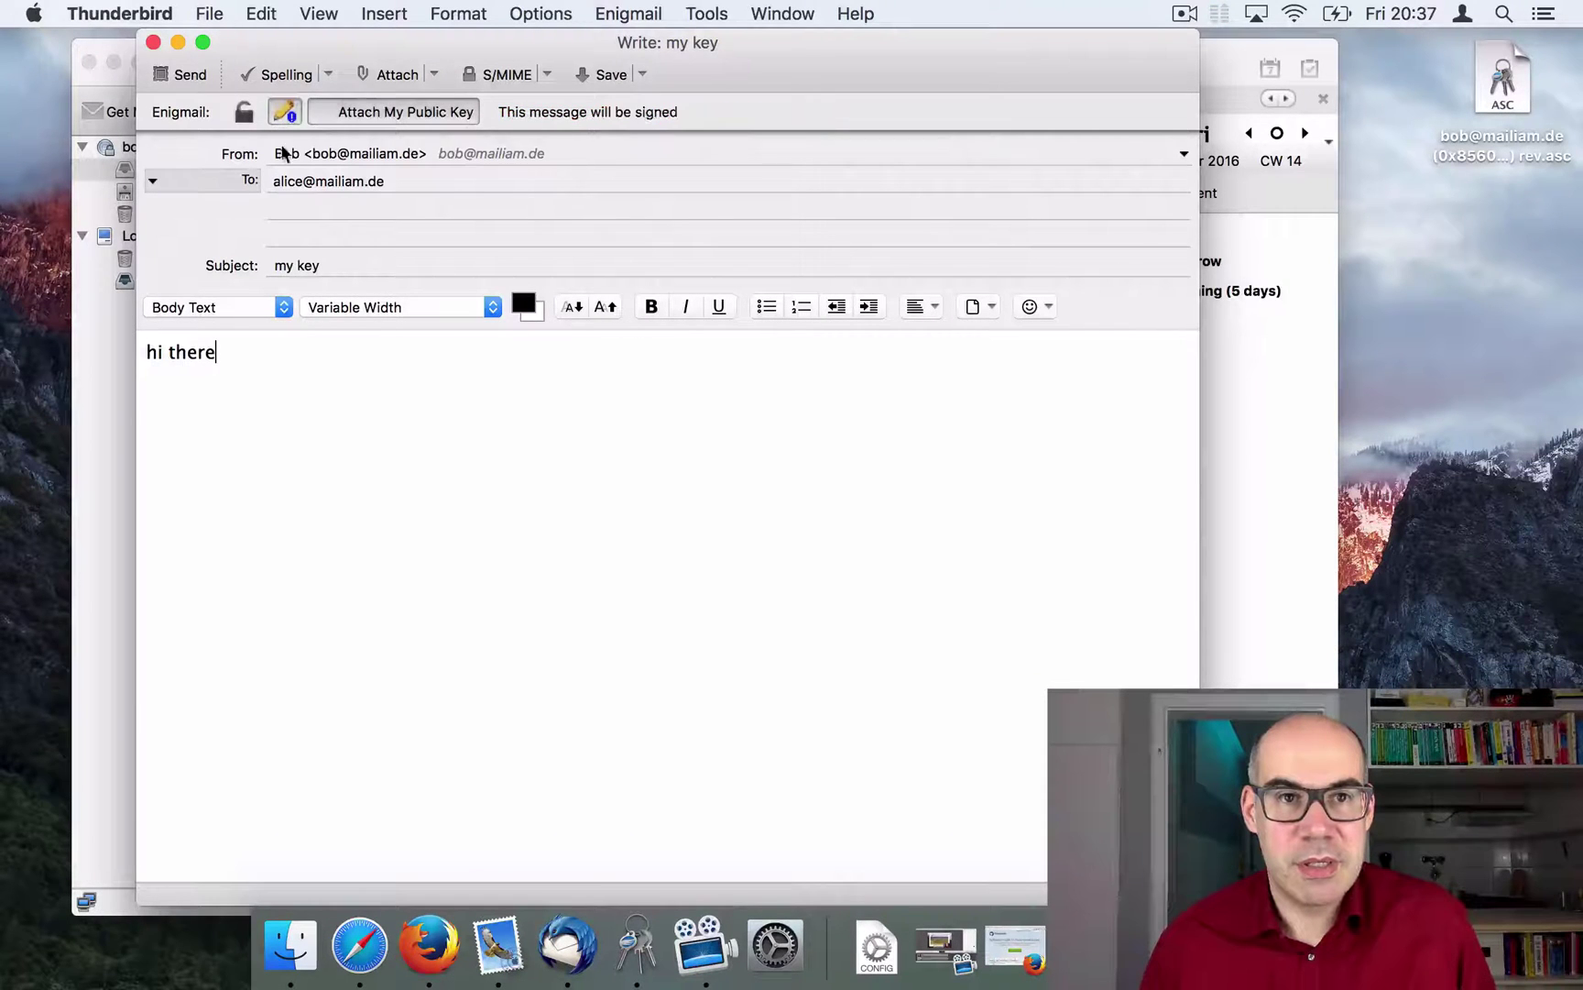
pyautogui.click(185, 75)
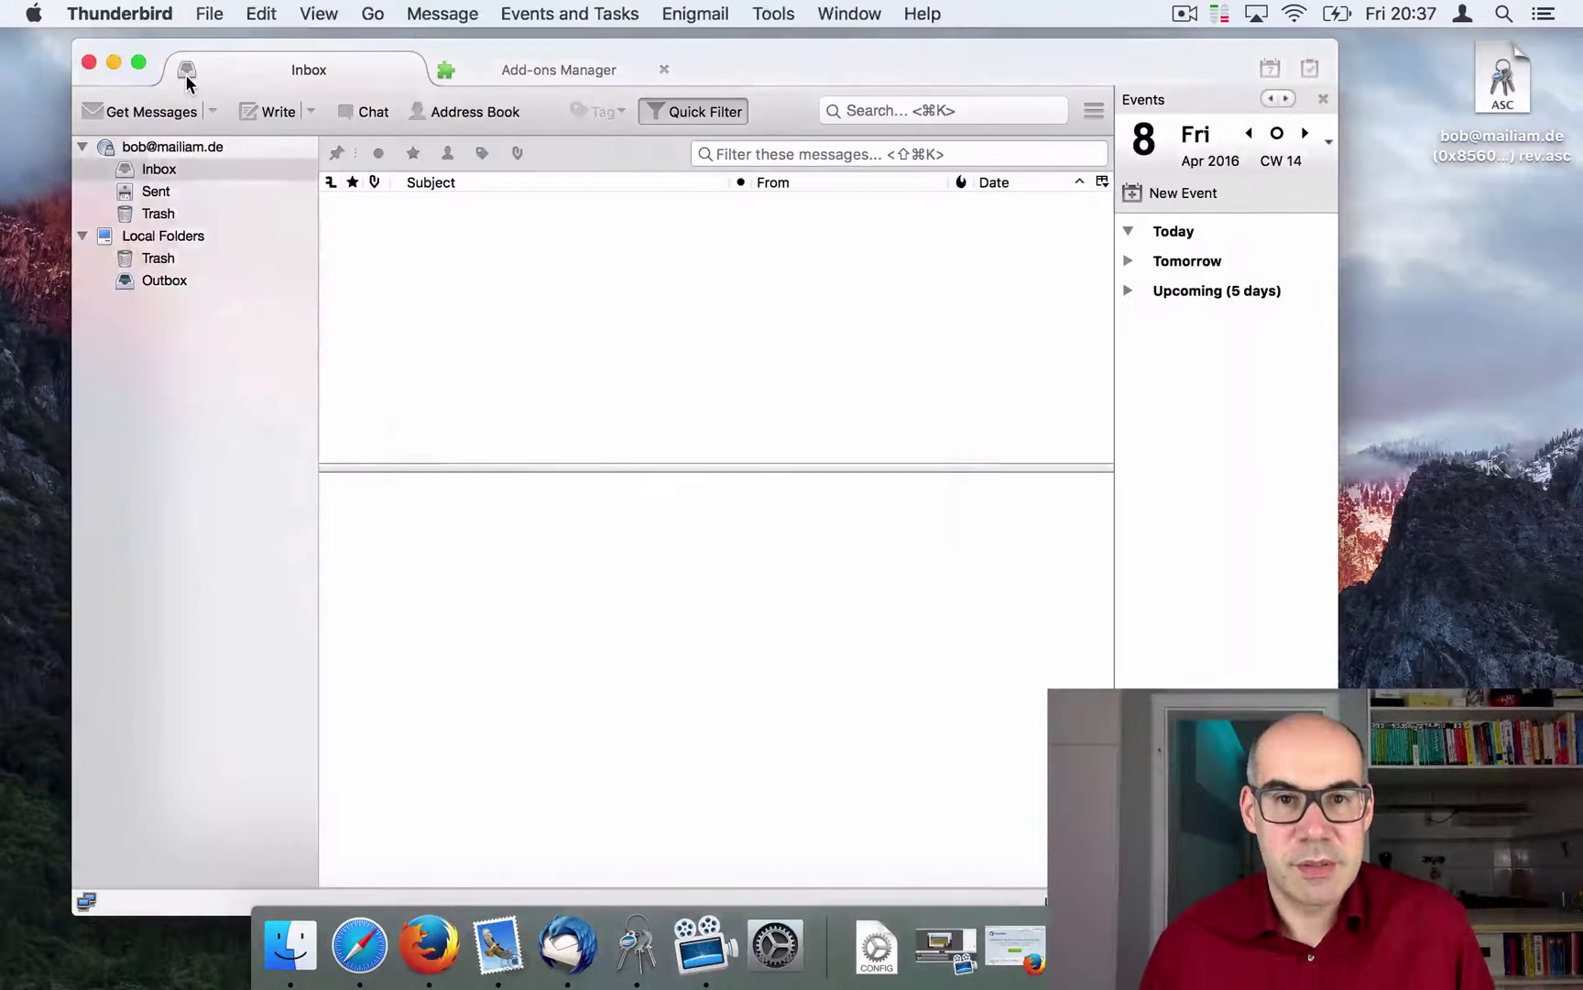
# Step: Open the 'my key' message in Apple Mail and import its 0x85602907.asc key into GPG Keychain
pyautogui.click(498, 944)
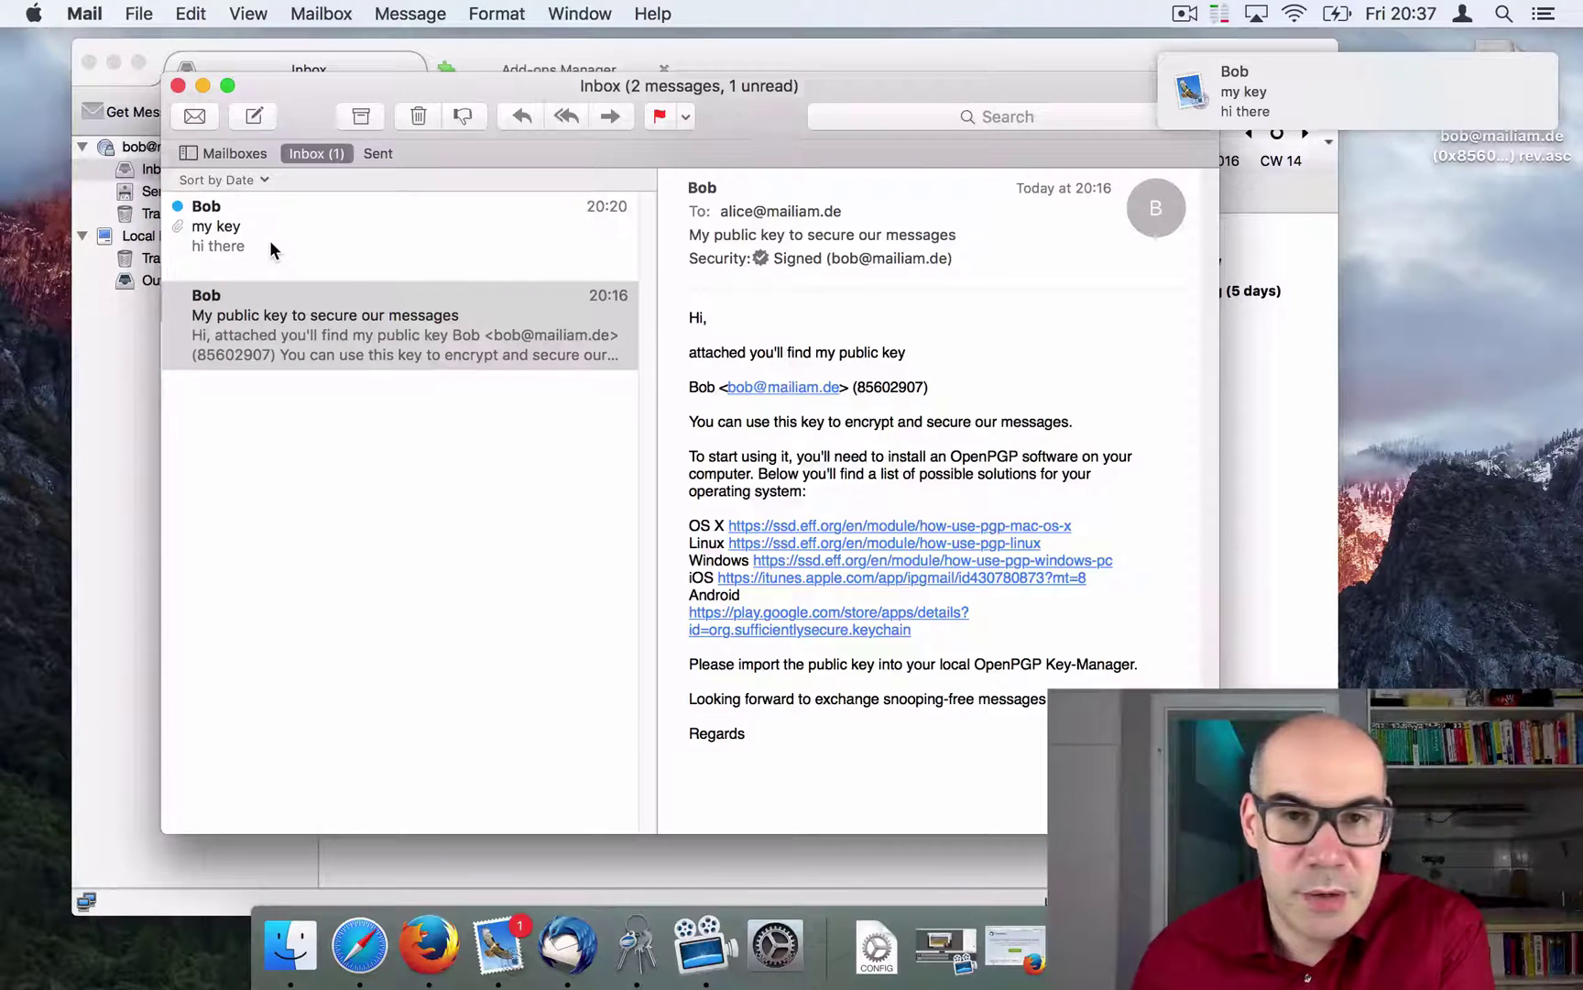
pyautogui.click(245, 243)
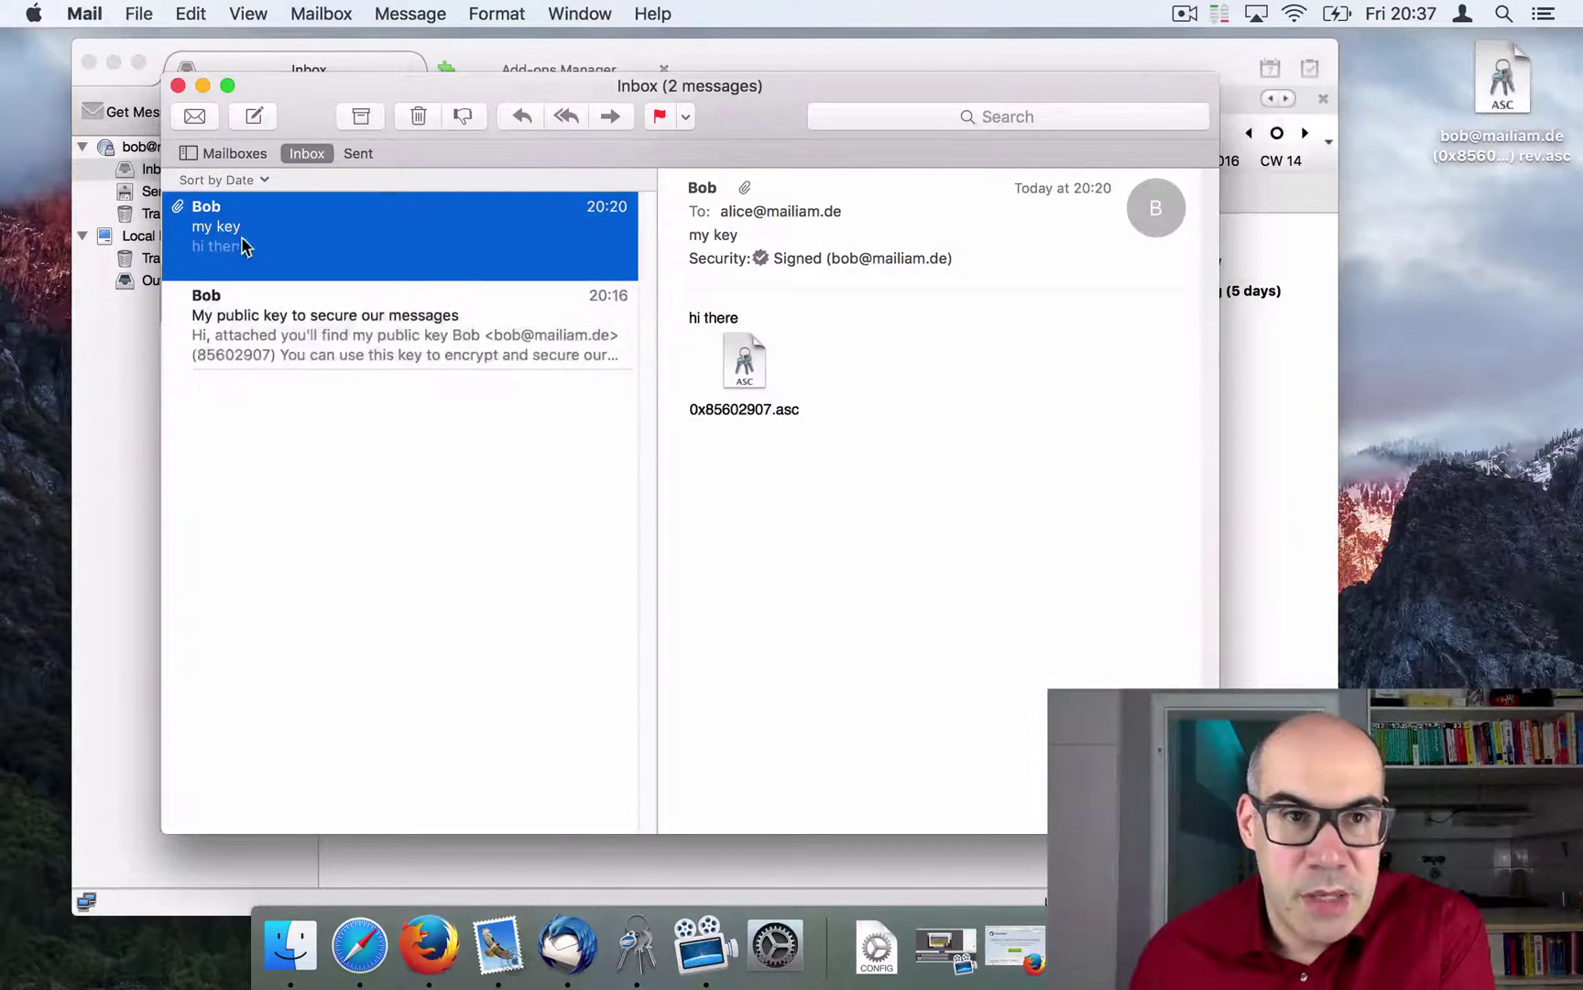
pyautogui.doubleClick(743, 366)
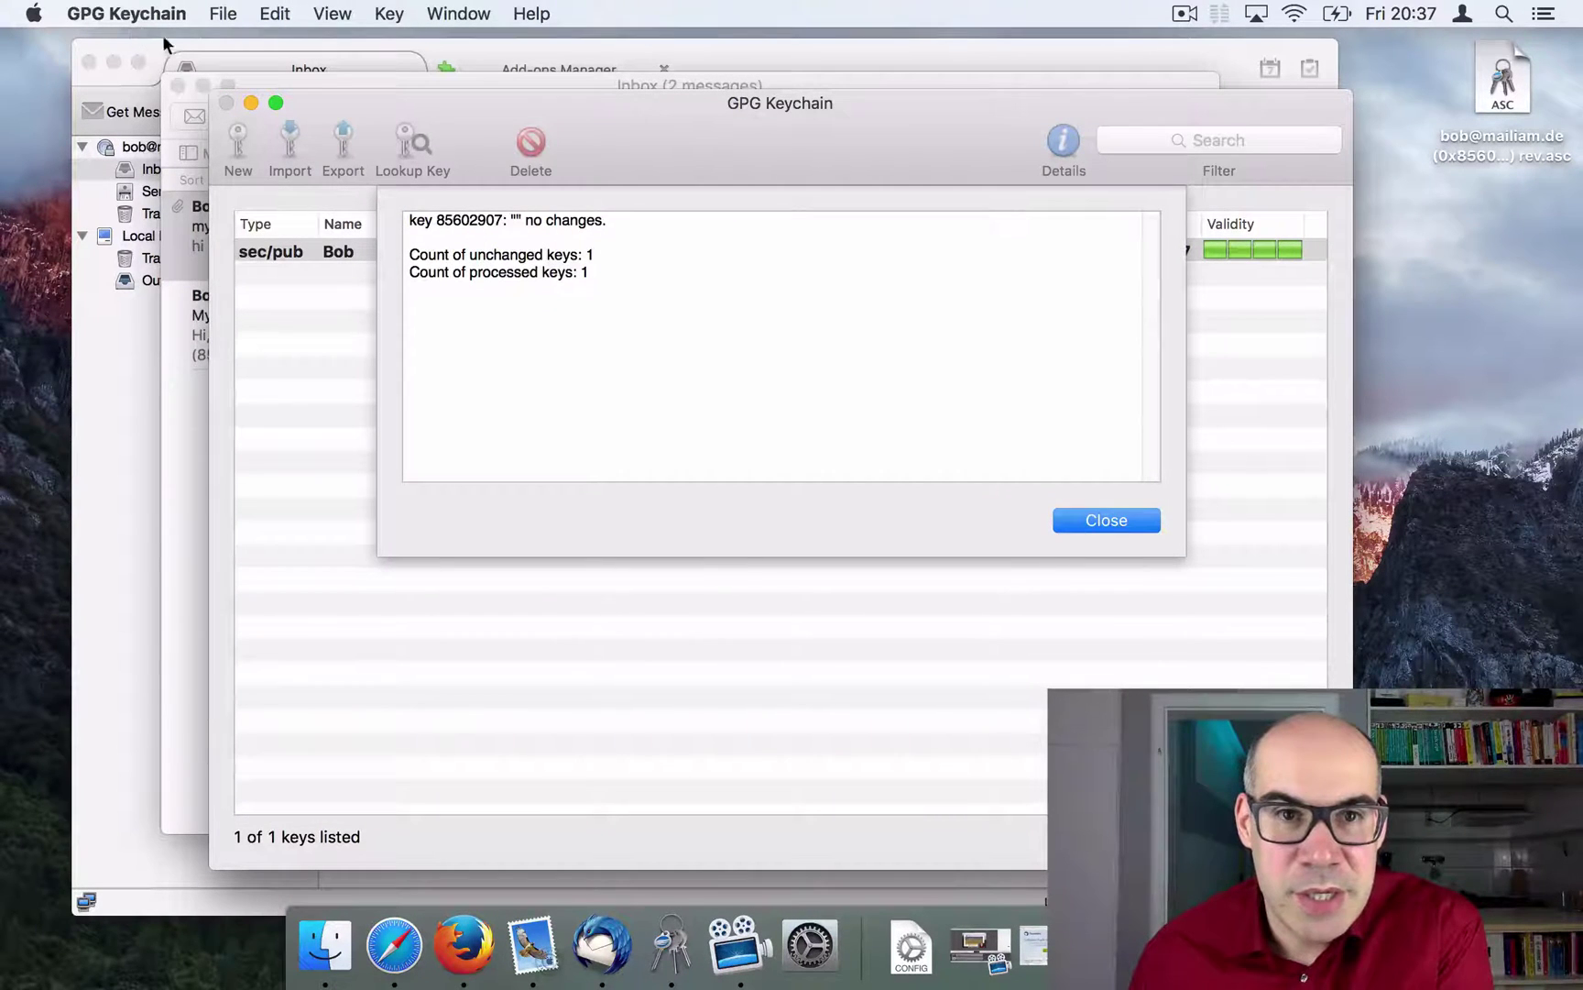
# Step: Close the '1 key unchanged' import report, move GPG Keychain aside, and return to the Mail message
pyautogui.click(1105, 519)
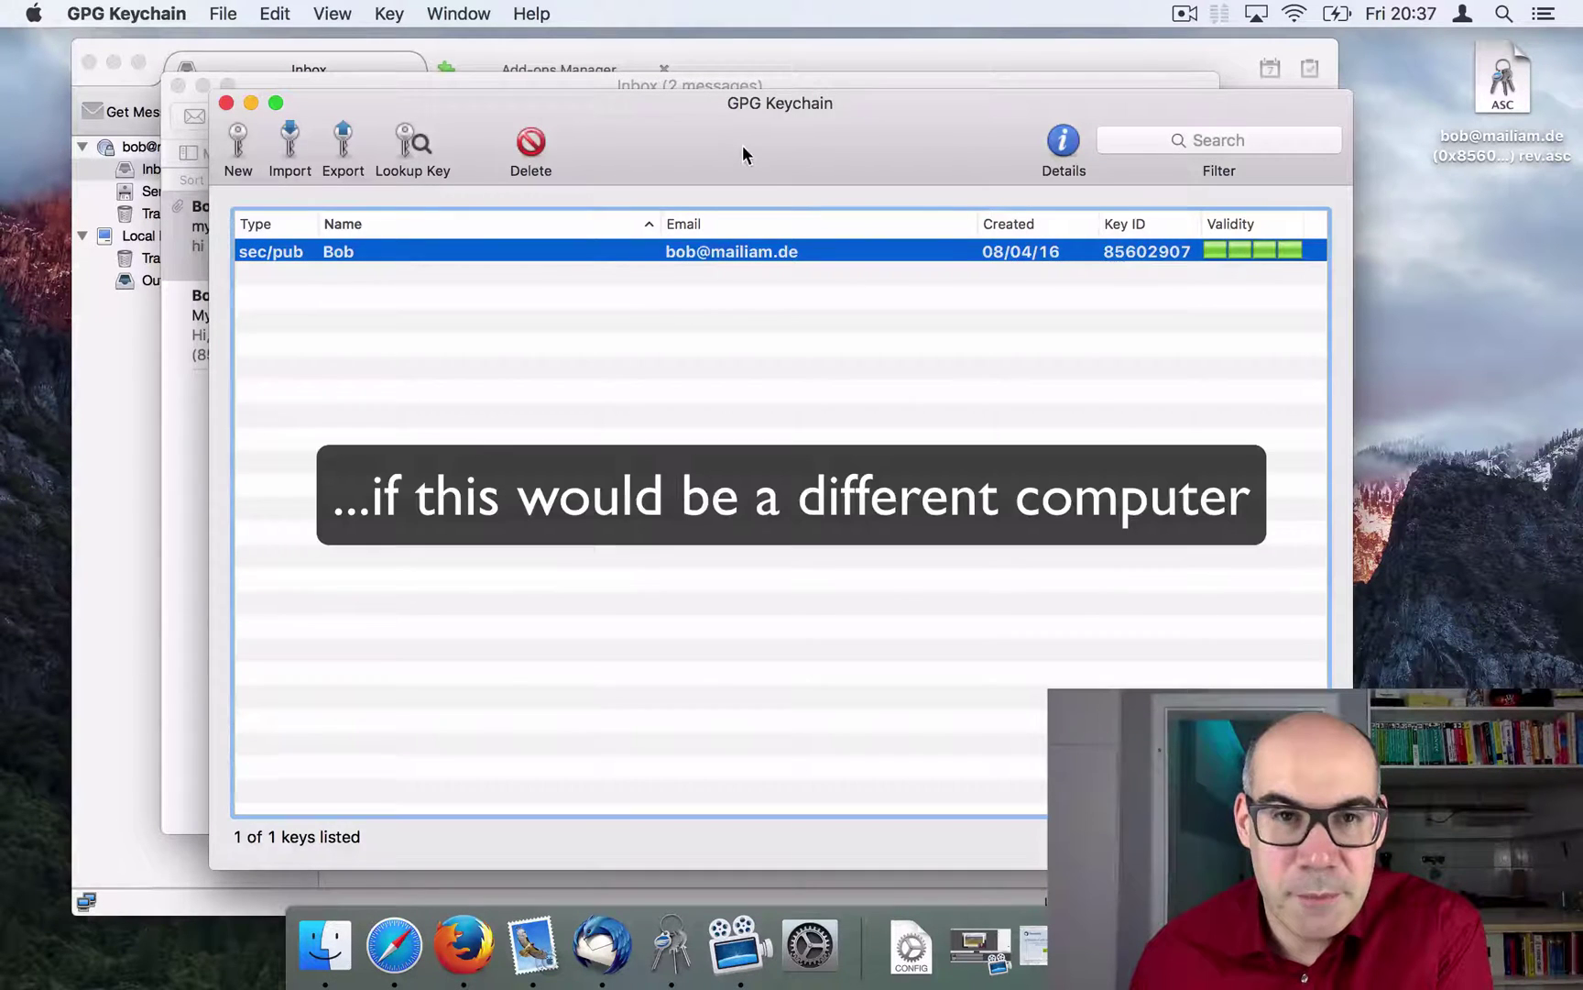
pyautogui.moveTo(742, 146); pyautogui.dragTo(770, 161)
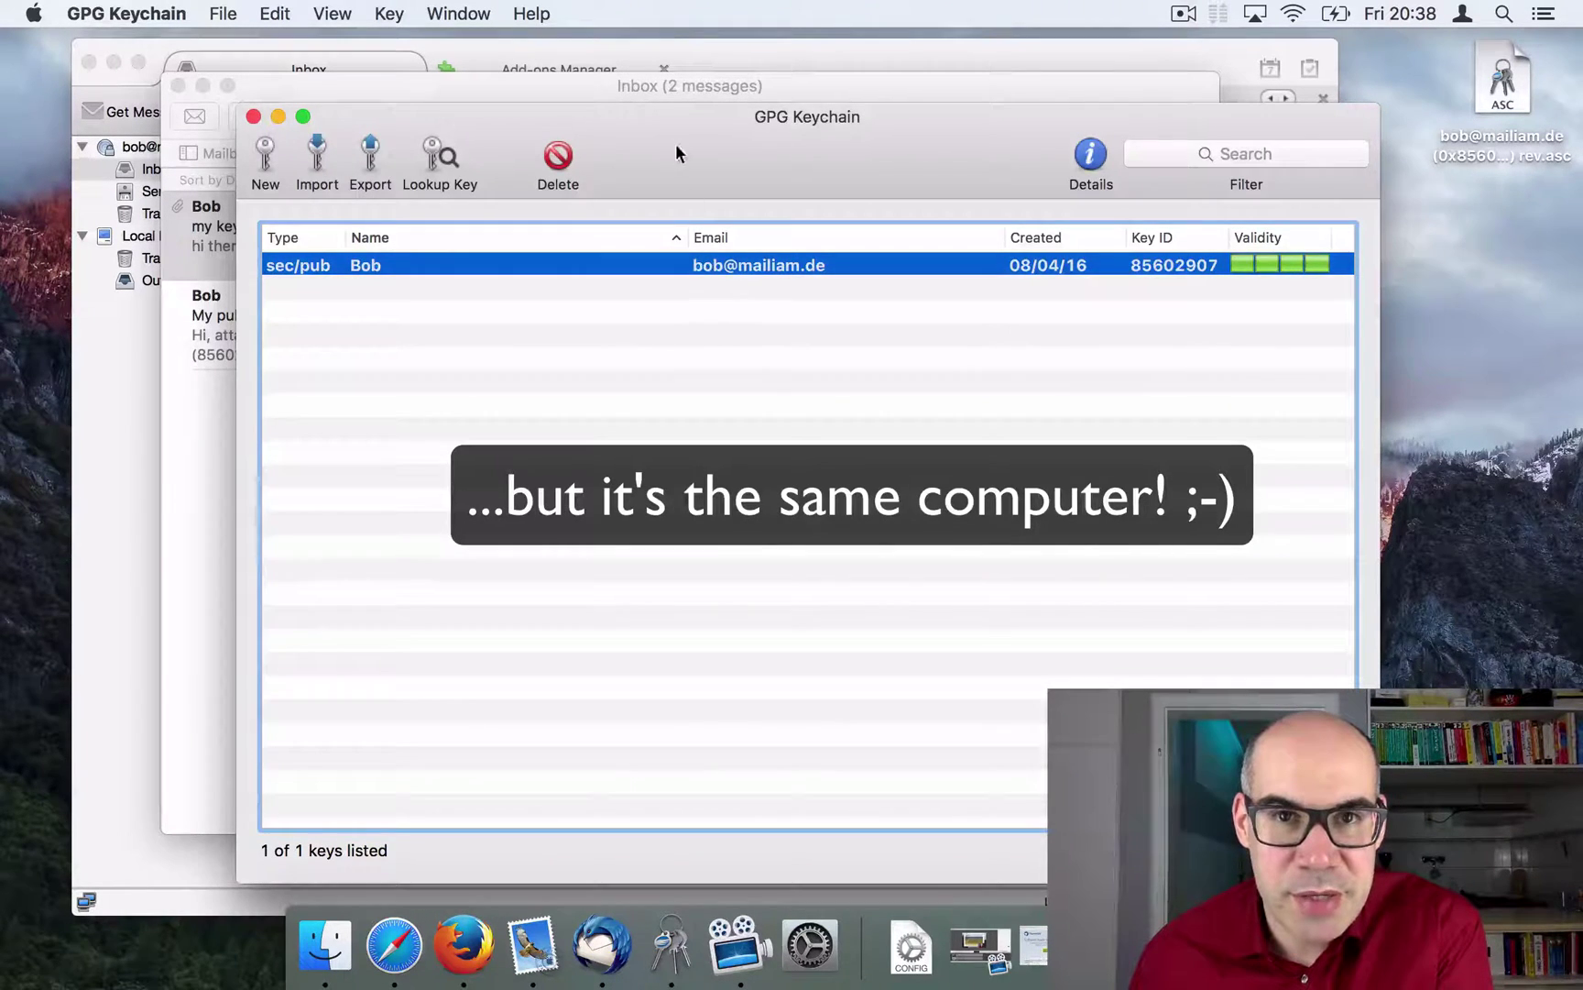
pyautogui.moveTo(678, 148); pyautogui.dragTo(1166, 524)
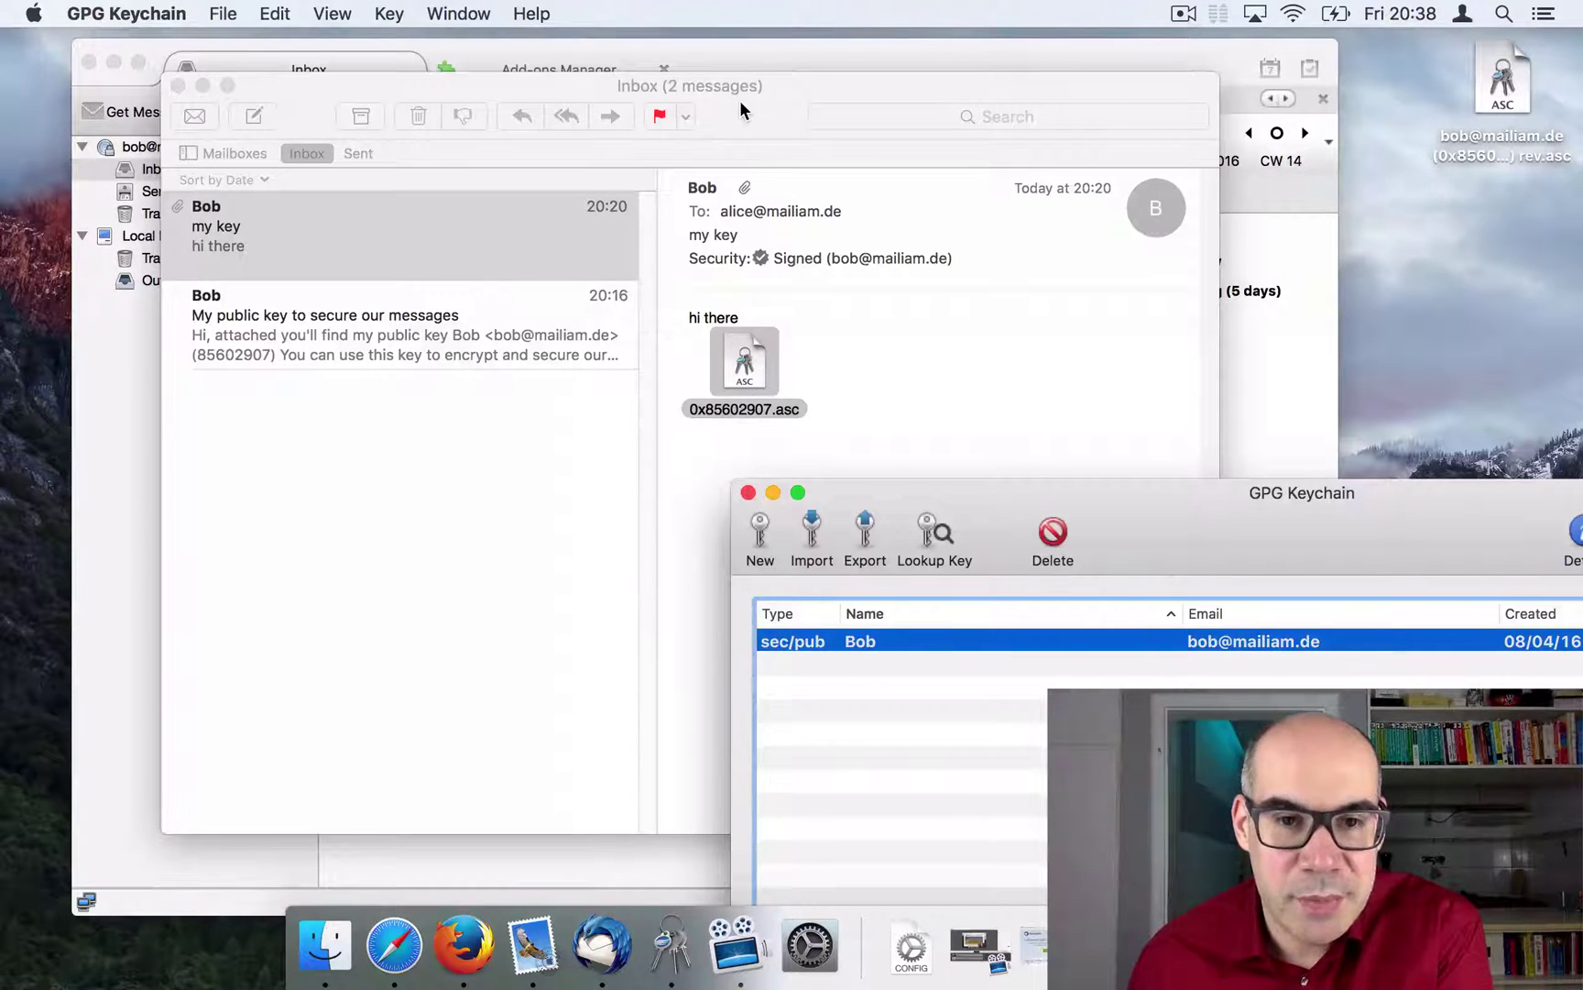
pyautogui.moveTo(1023, 492); pyautogui.dragTo(517, 85)
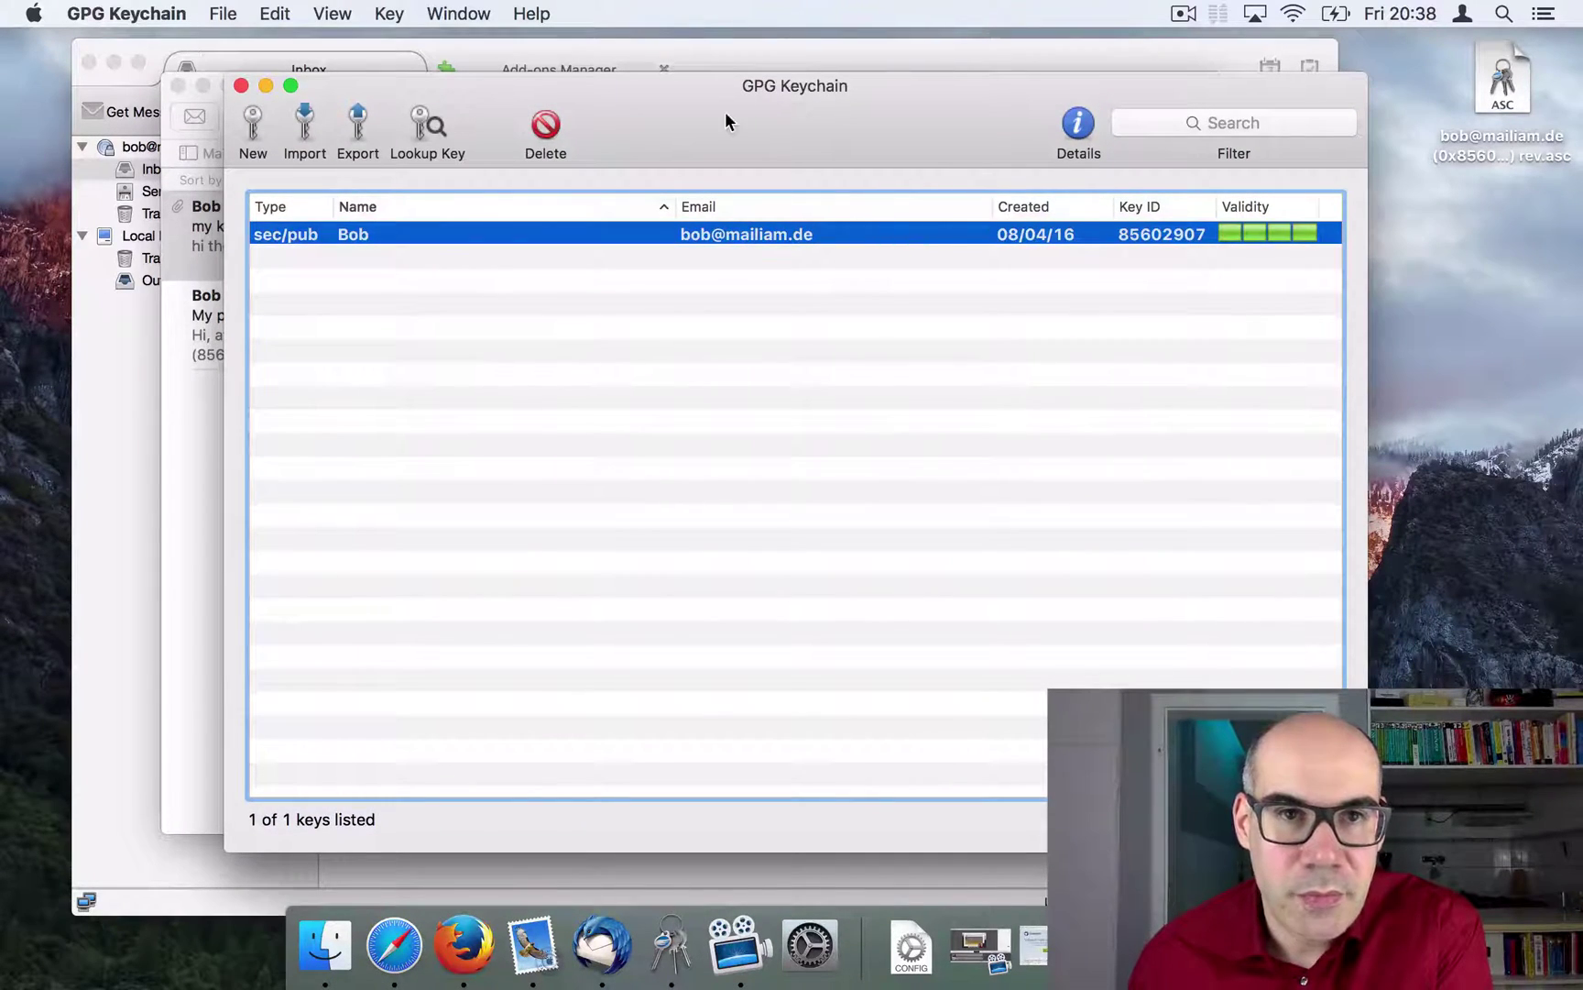
pyautogui.moveTo(725, 121); pyautogui.dragTo(1039, 335)
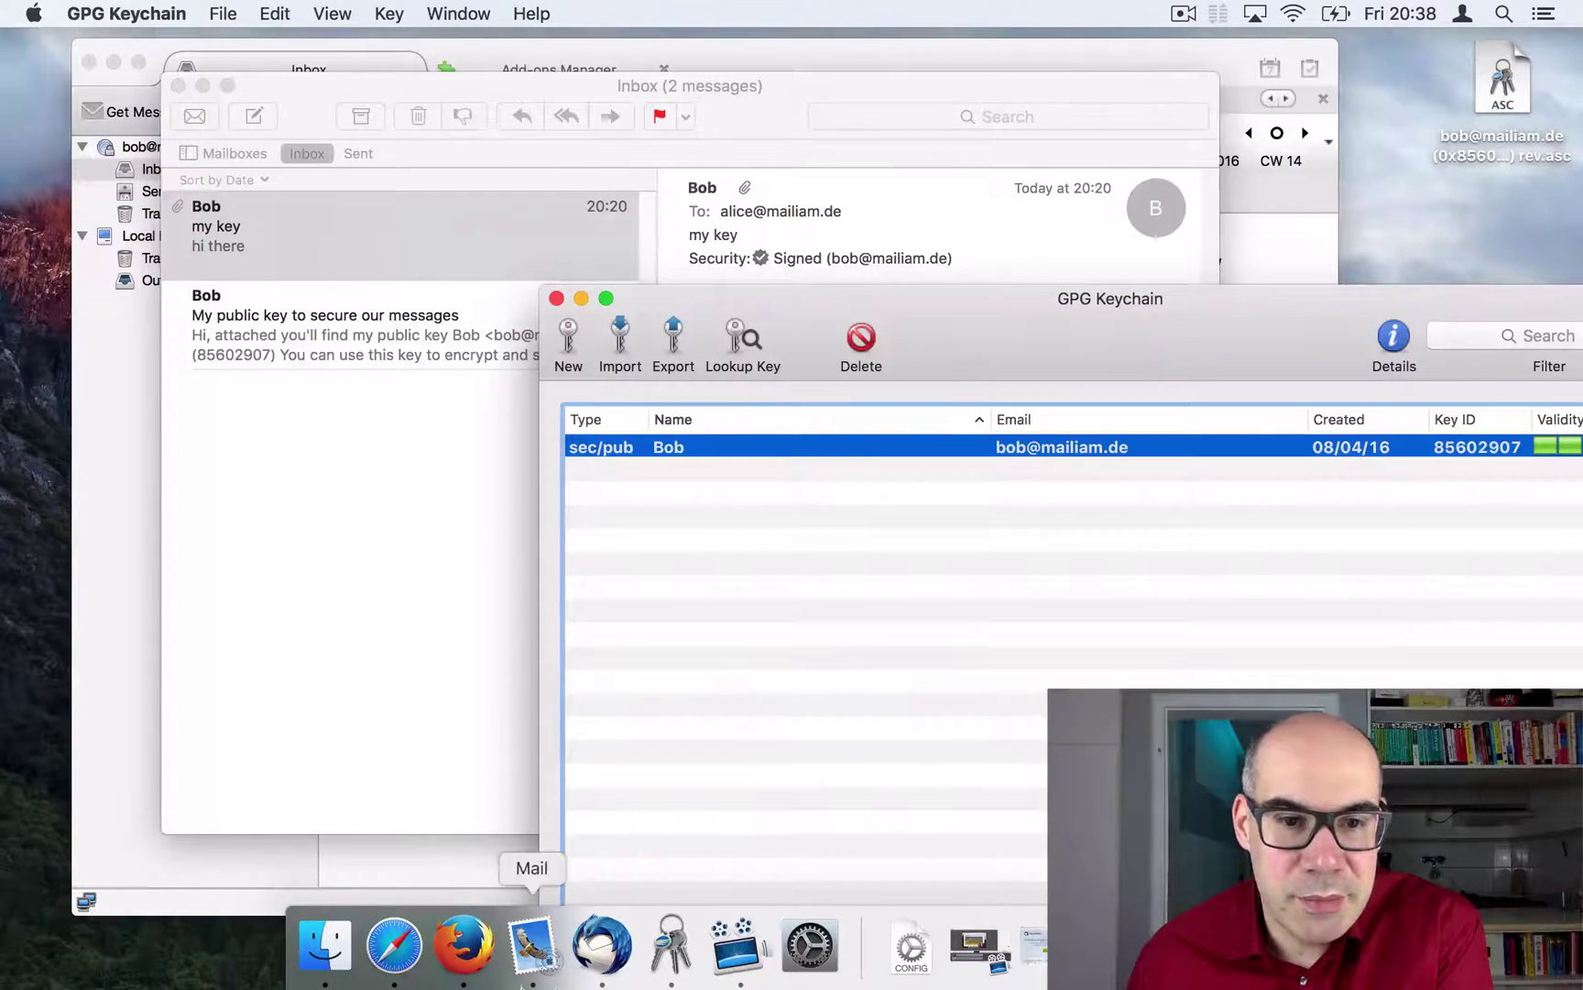
pyautogui.click(531, 953)
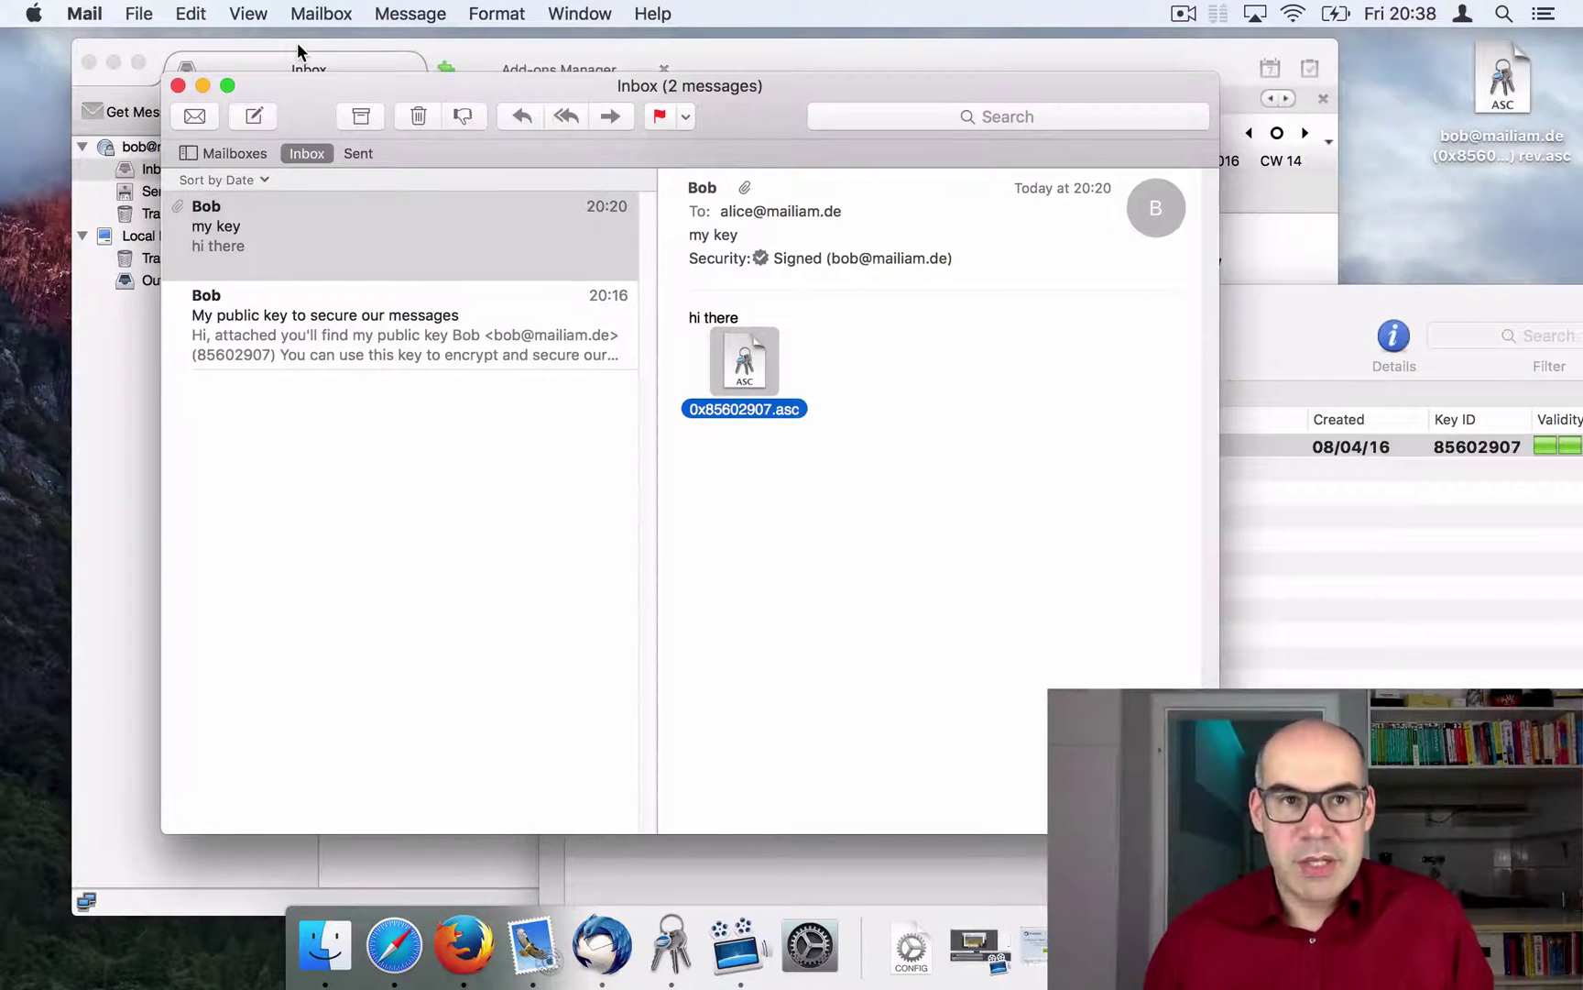
# Step: Turn on 'Encrypt new messages by default' in Mail's GPGMail preferences
pyautogui.click(85, 13)
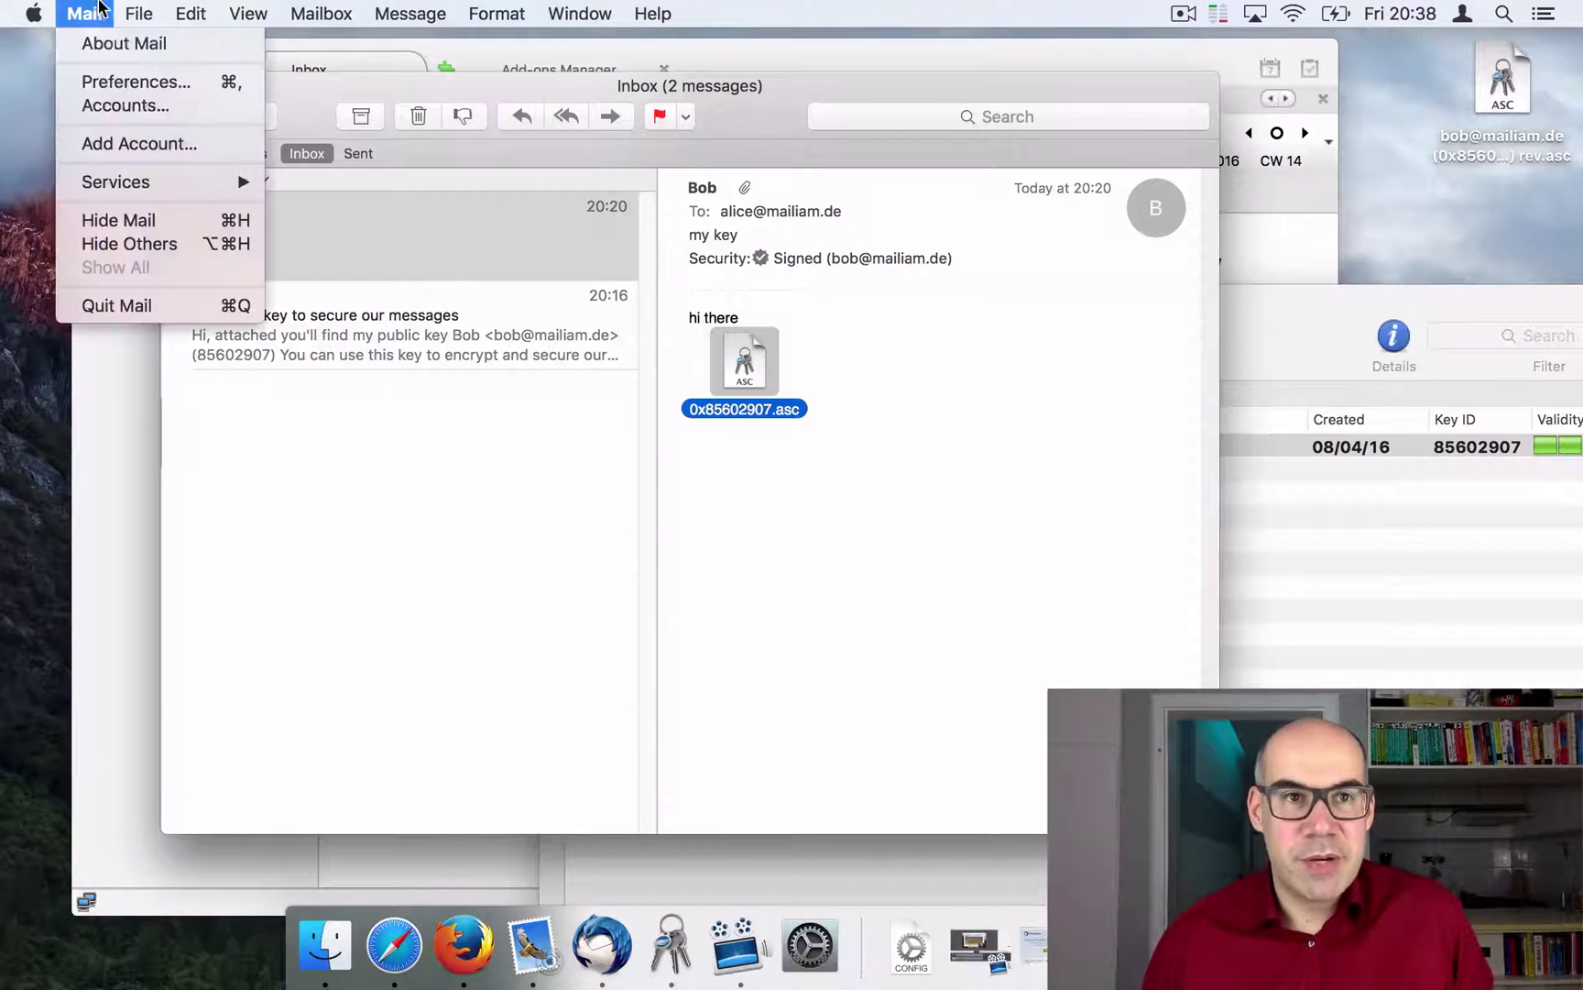
pyautogui.click(125, 85)
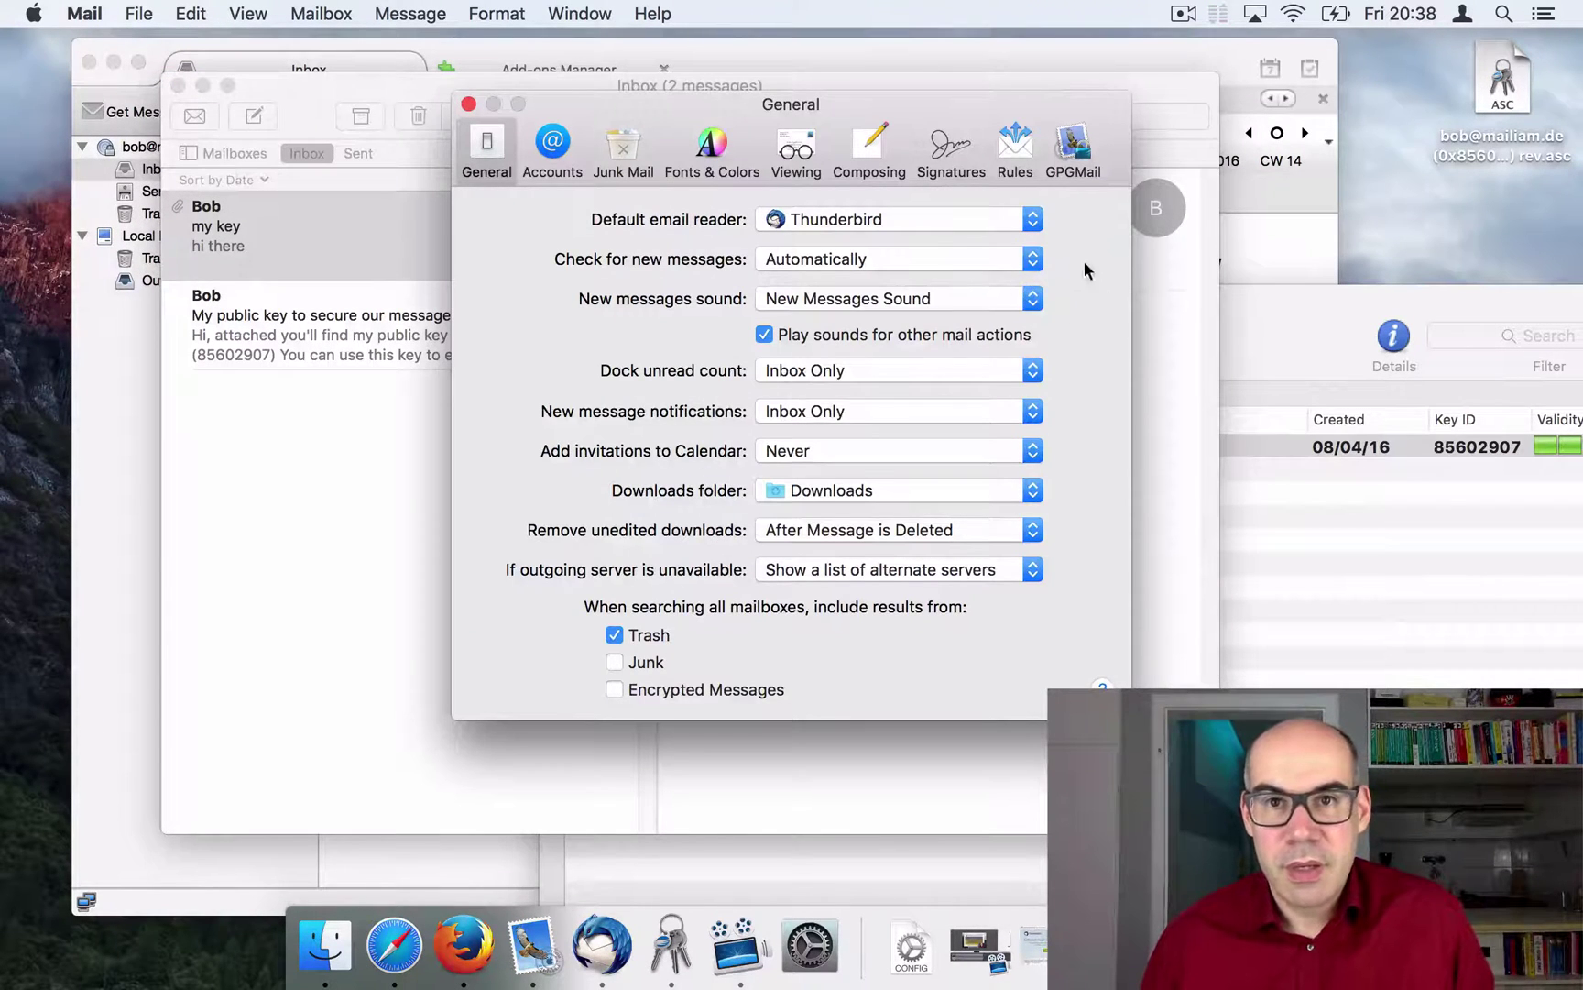
pyautogui.click(1071, 147)
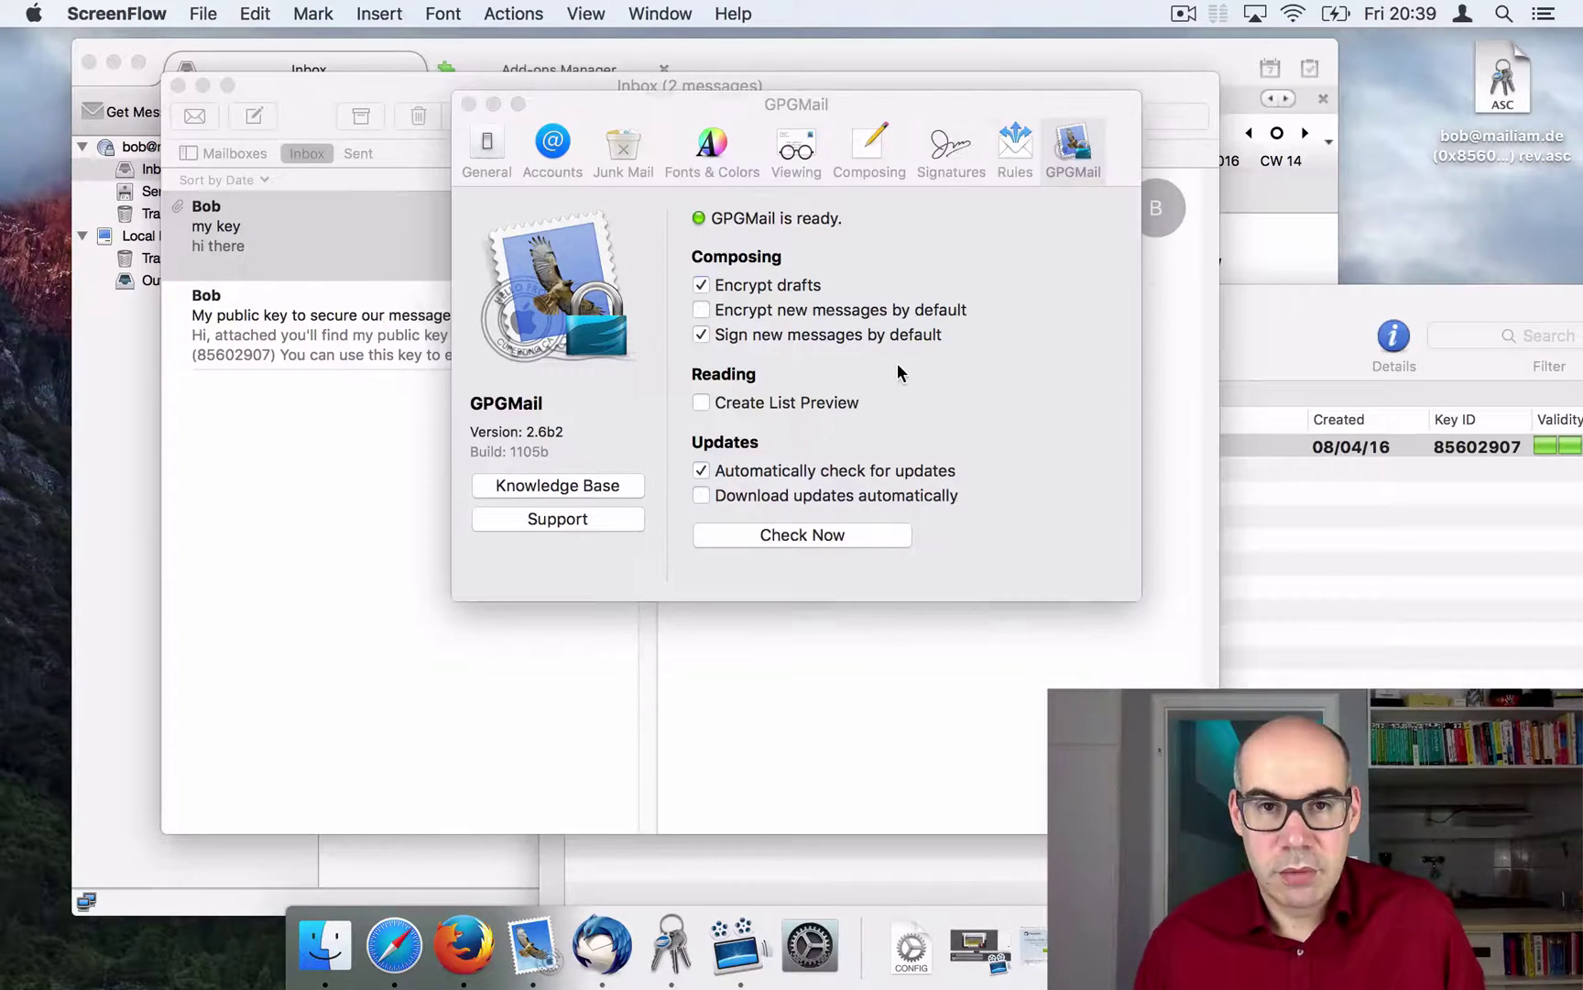
pyautogui.click(703, 312)
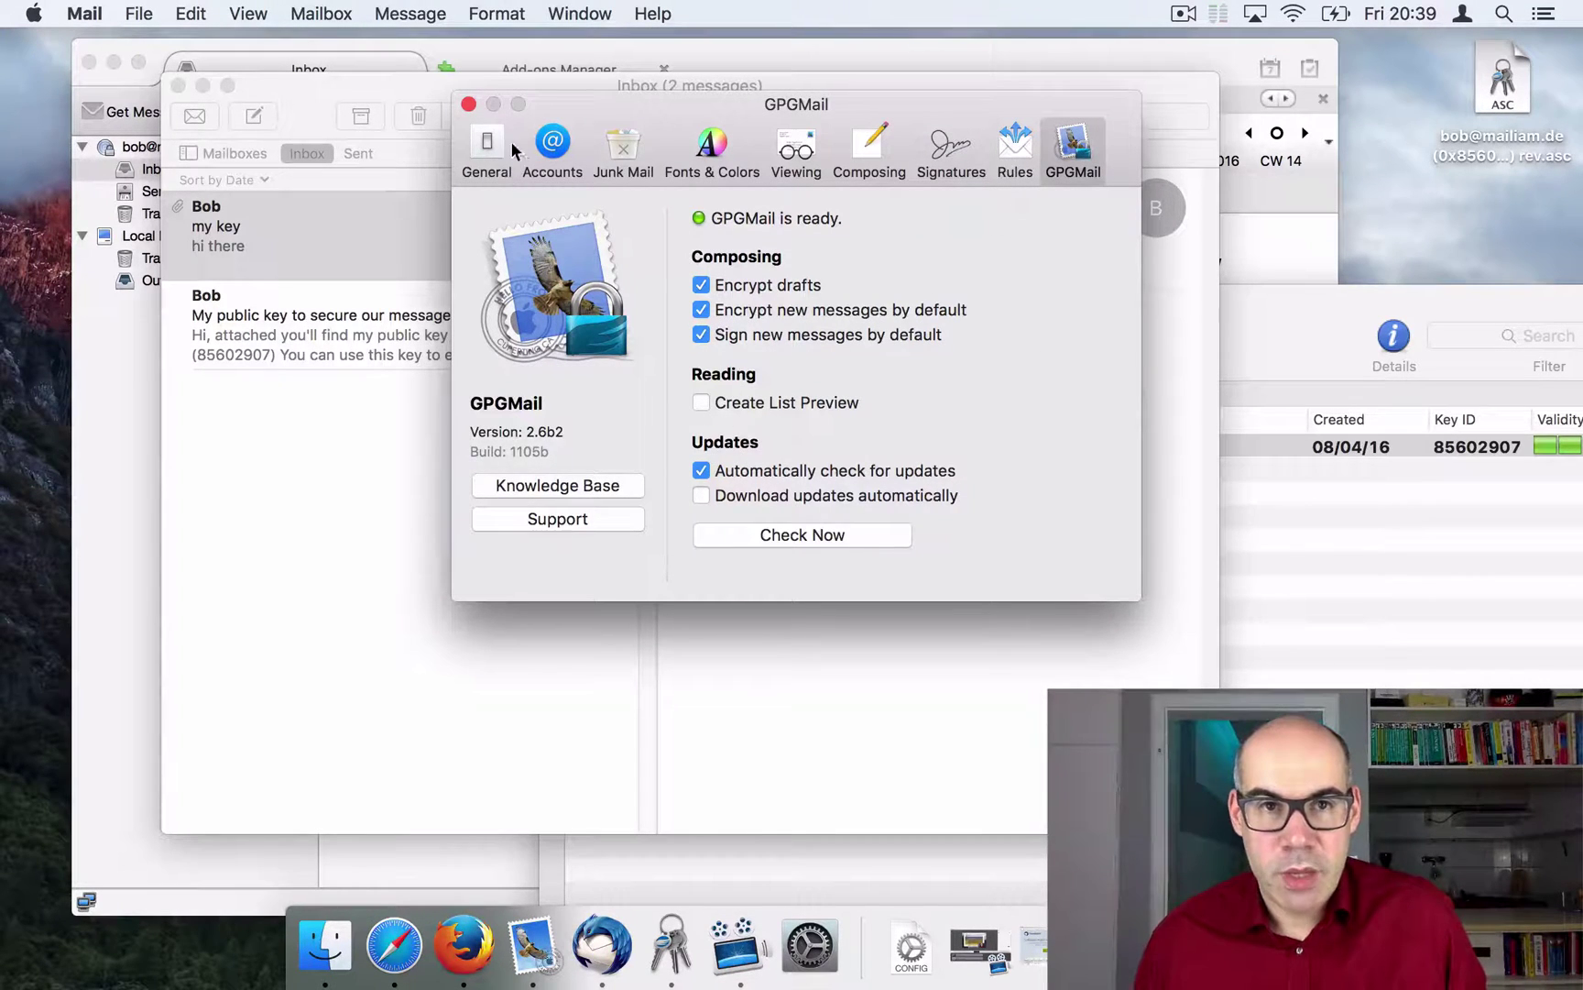
pyautogui.click(469, 104)
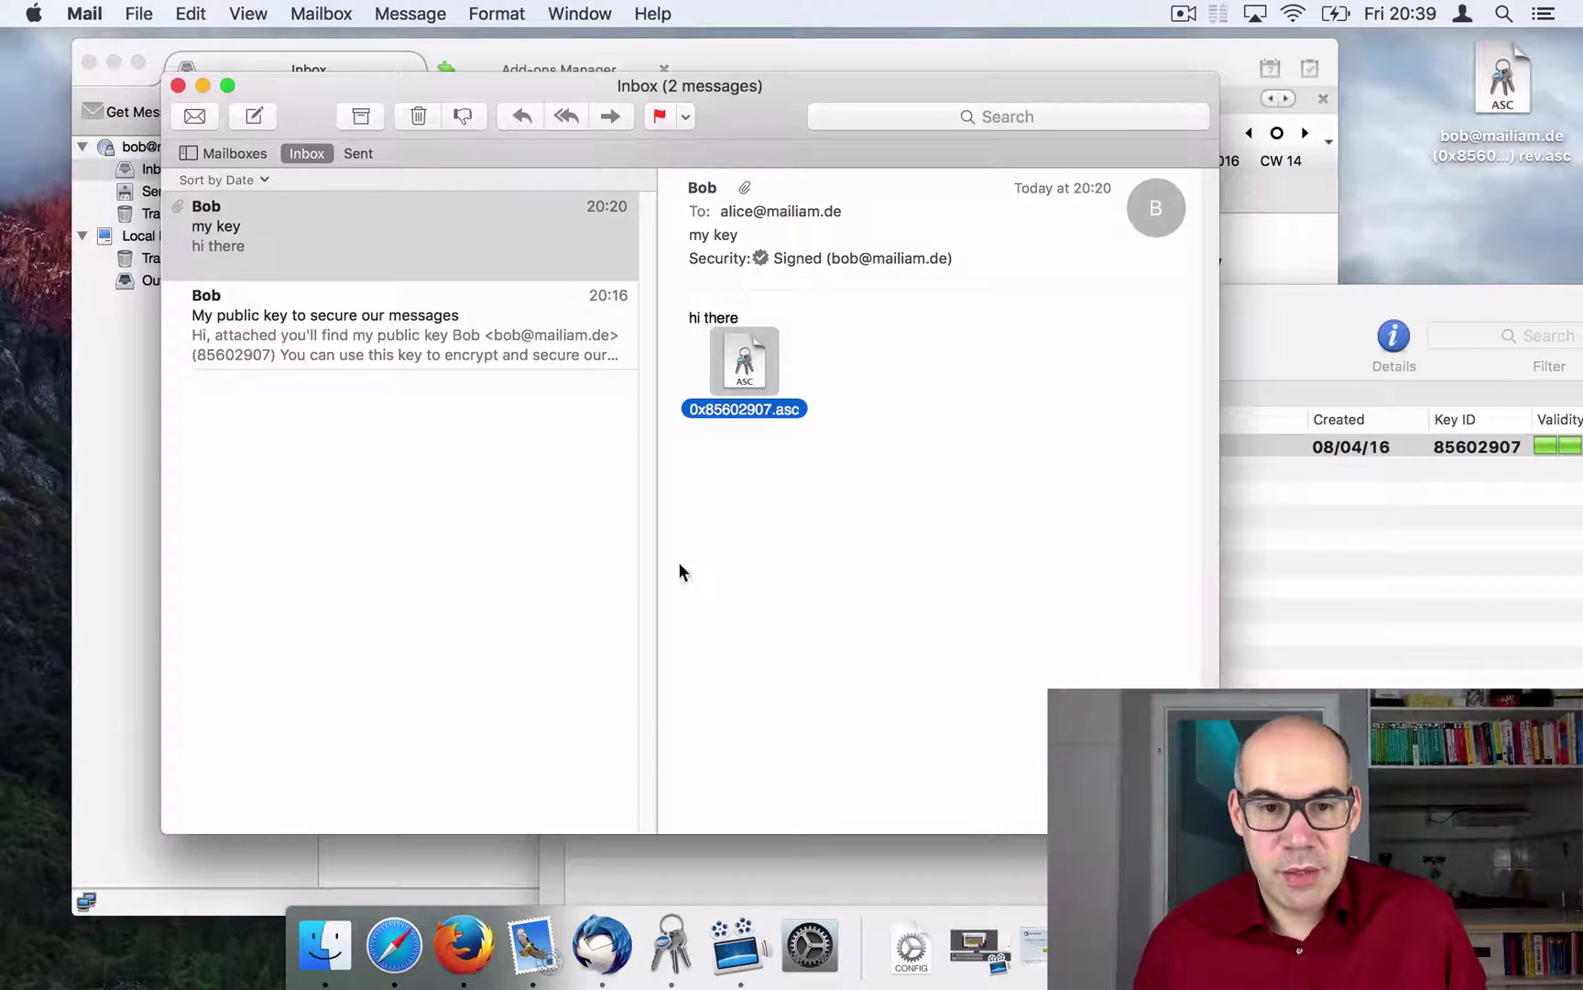
# Step: Start a new key pair in GPG Keychain with the user's e-mail address and a passphrase
pyautogui.click(672, 947)
pyautogui.moveTo(877, 378); pyautogui.dragTo(611, 148)
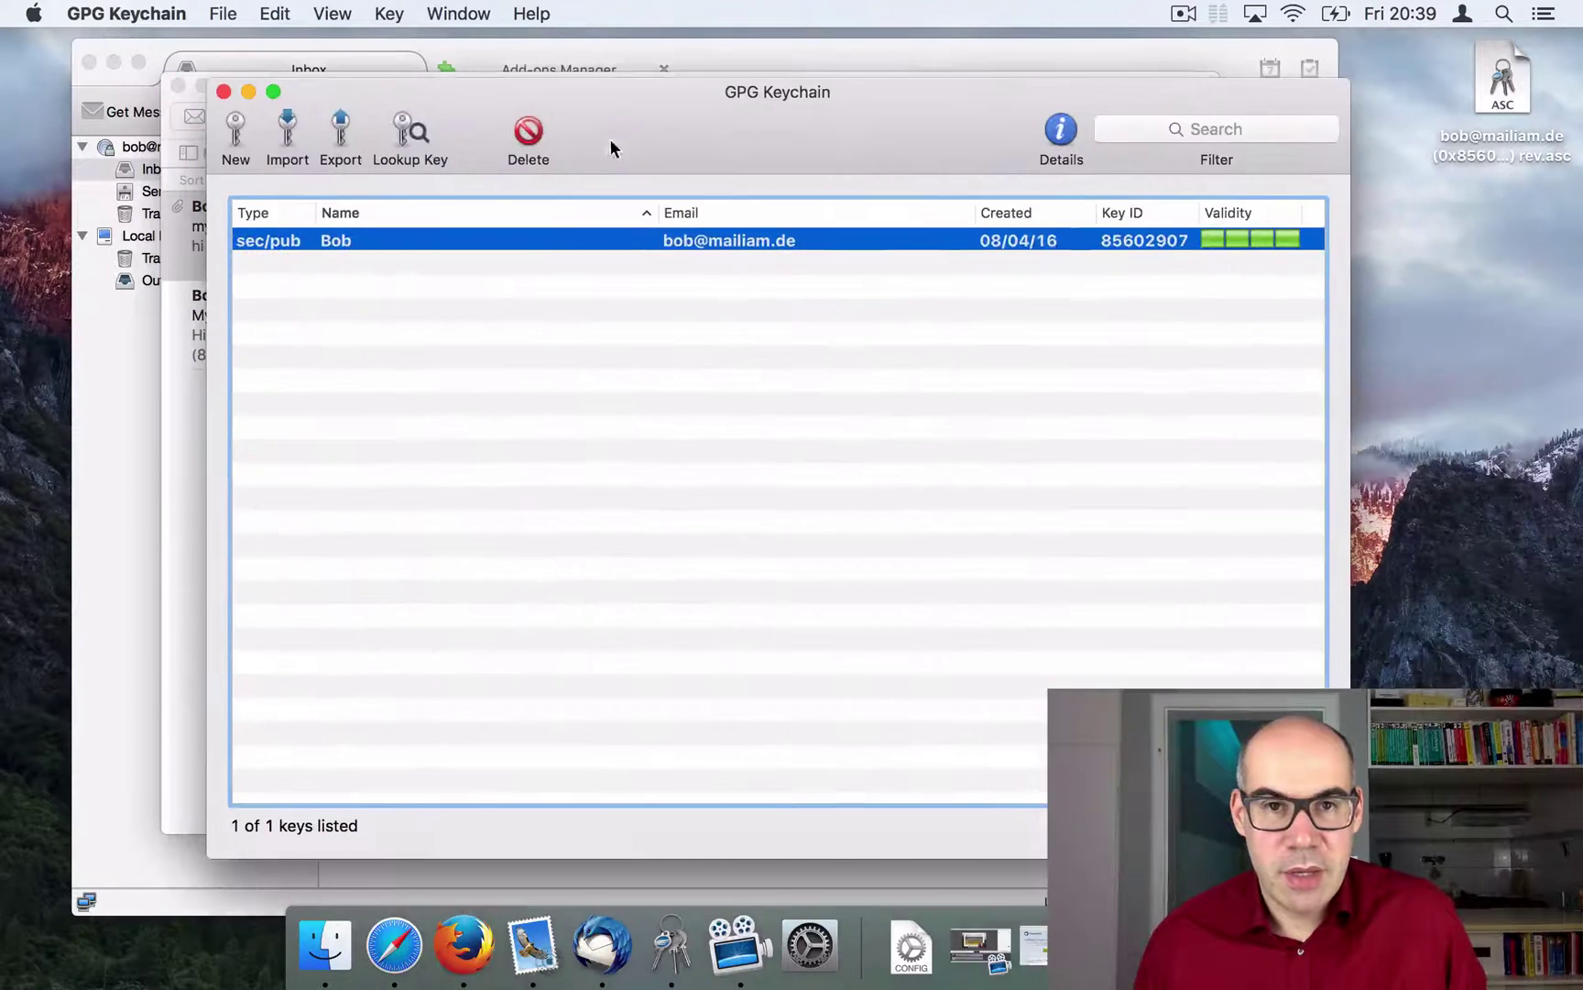
pyautogui.click(236, 137)
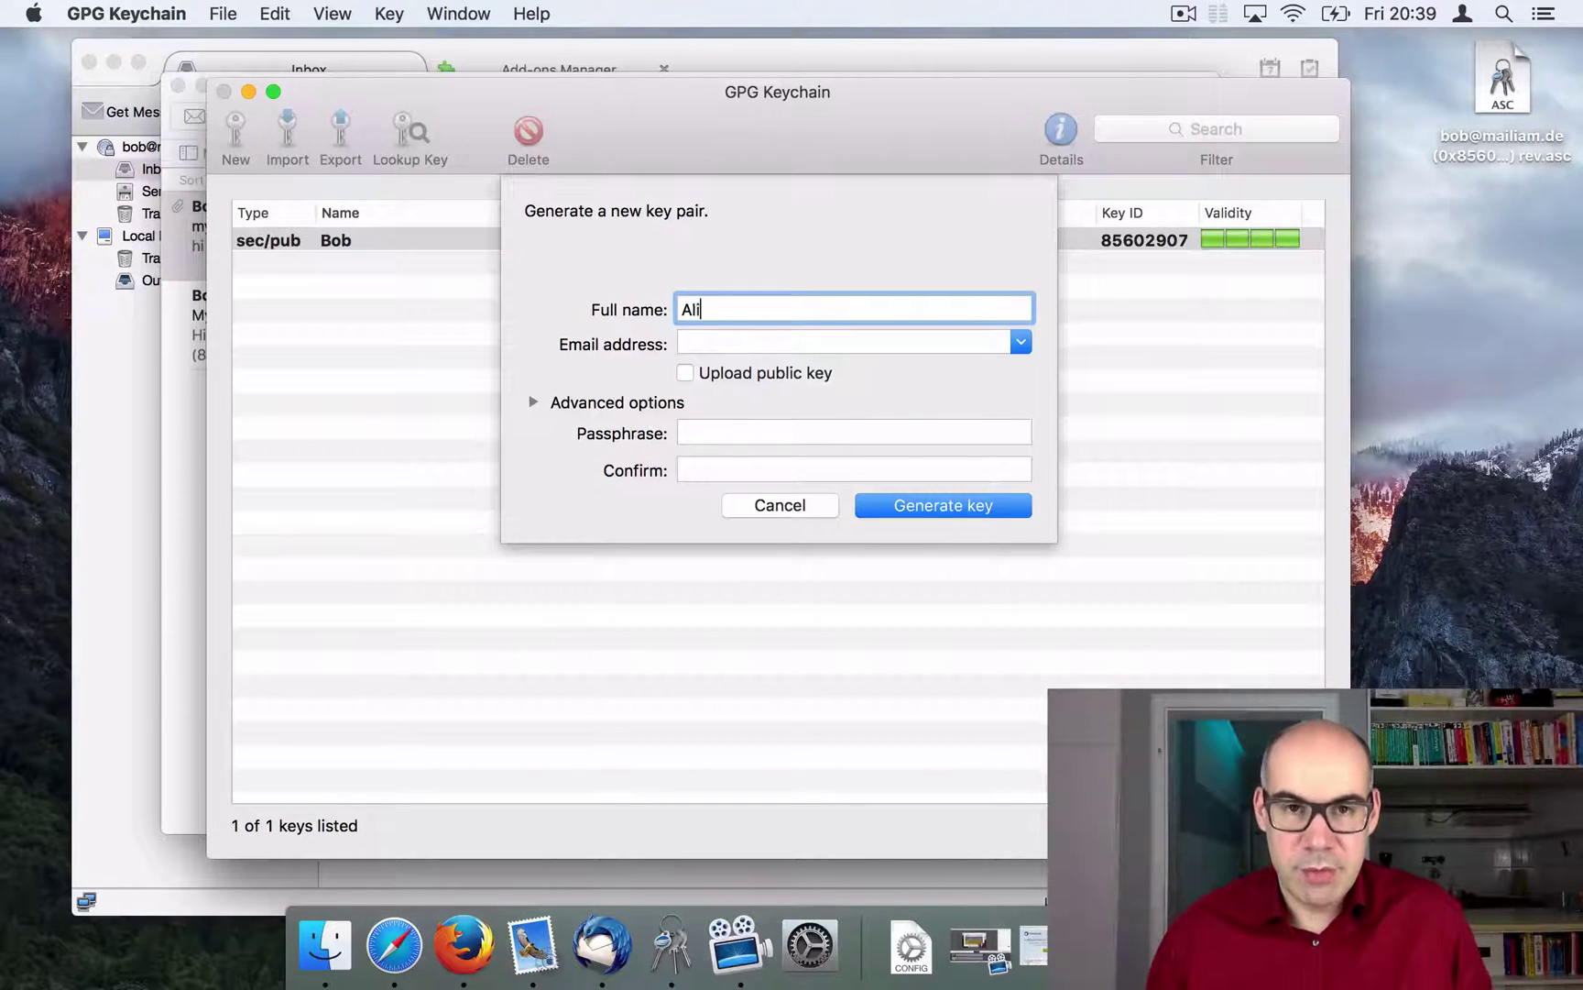
pyautogui.click(901, 340)
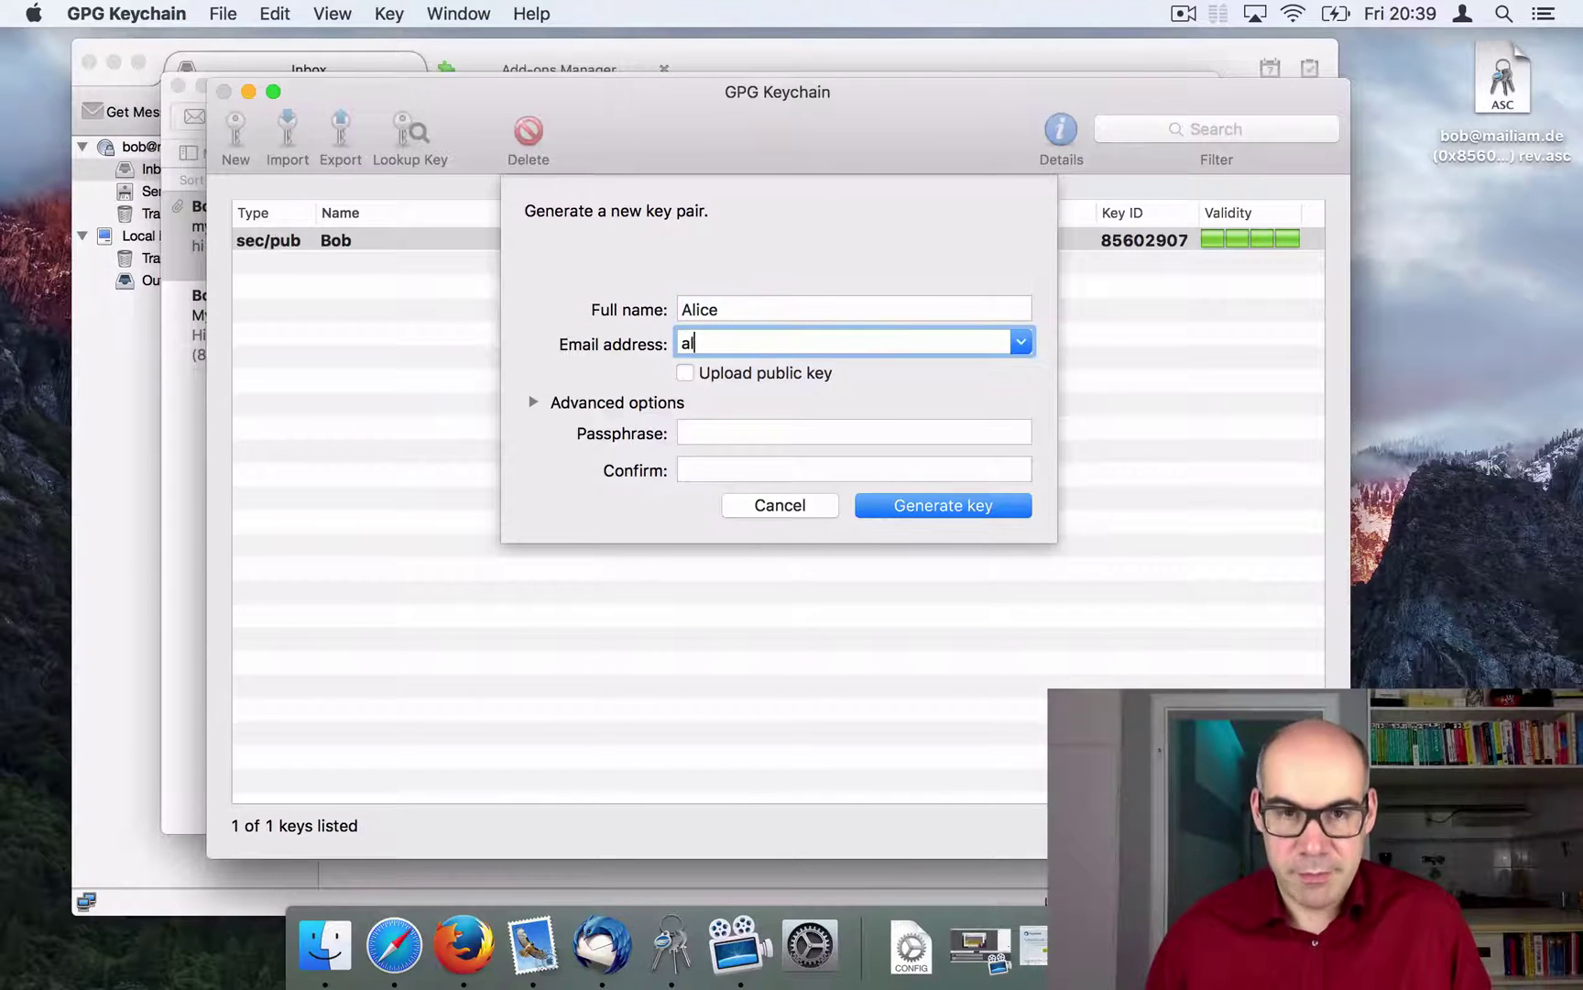
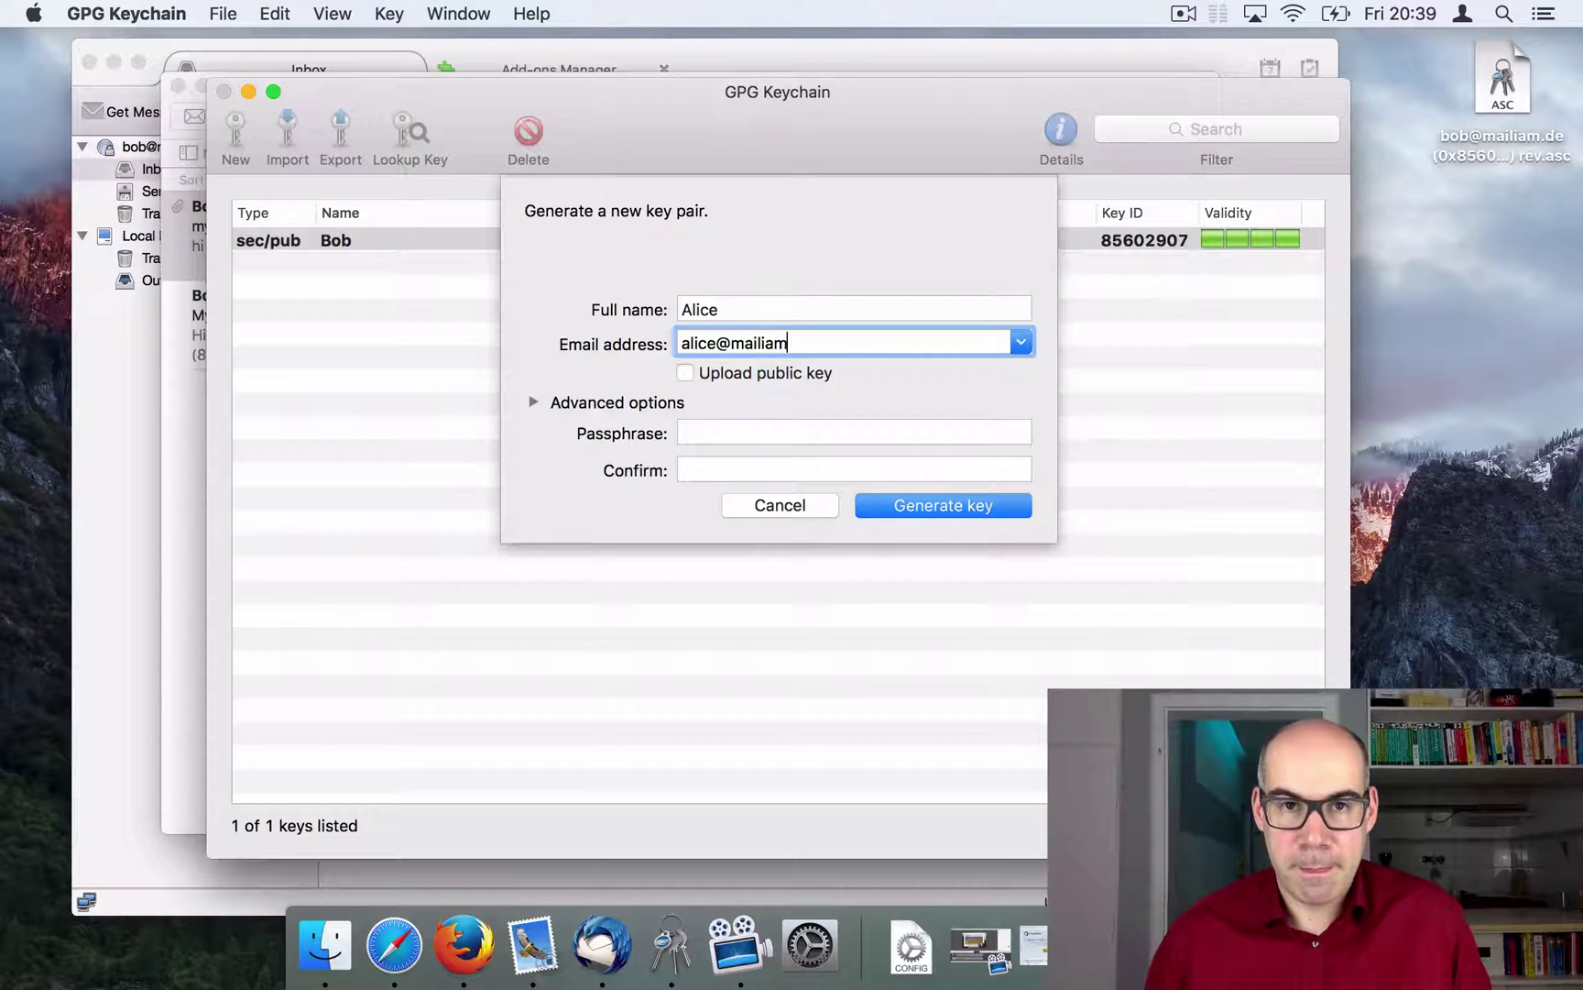
pyautogui.click(800, 428)
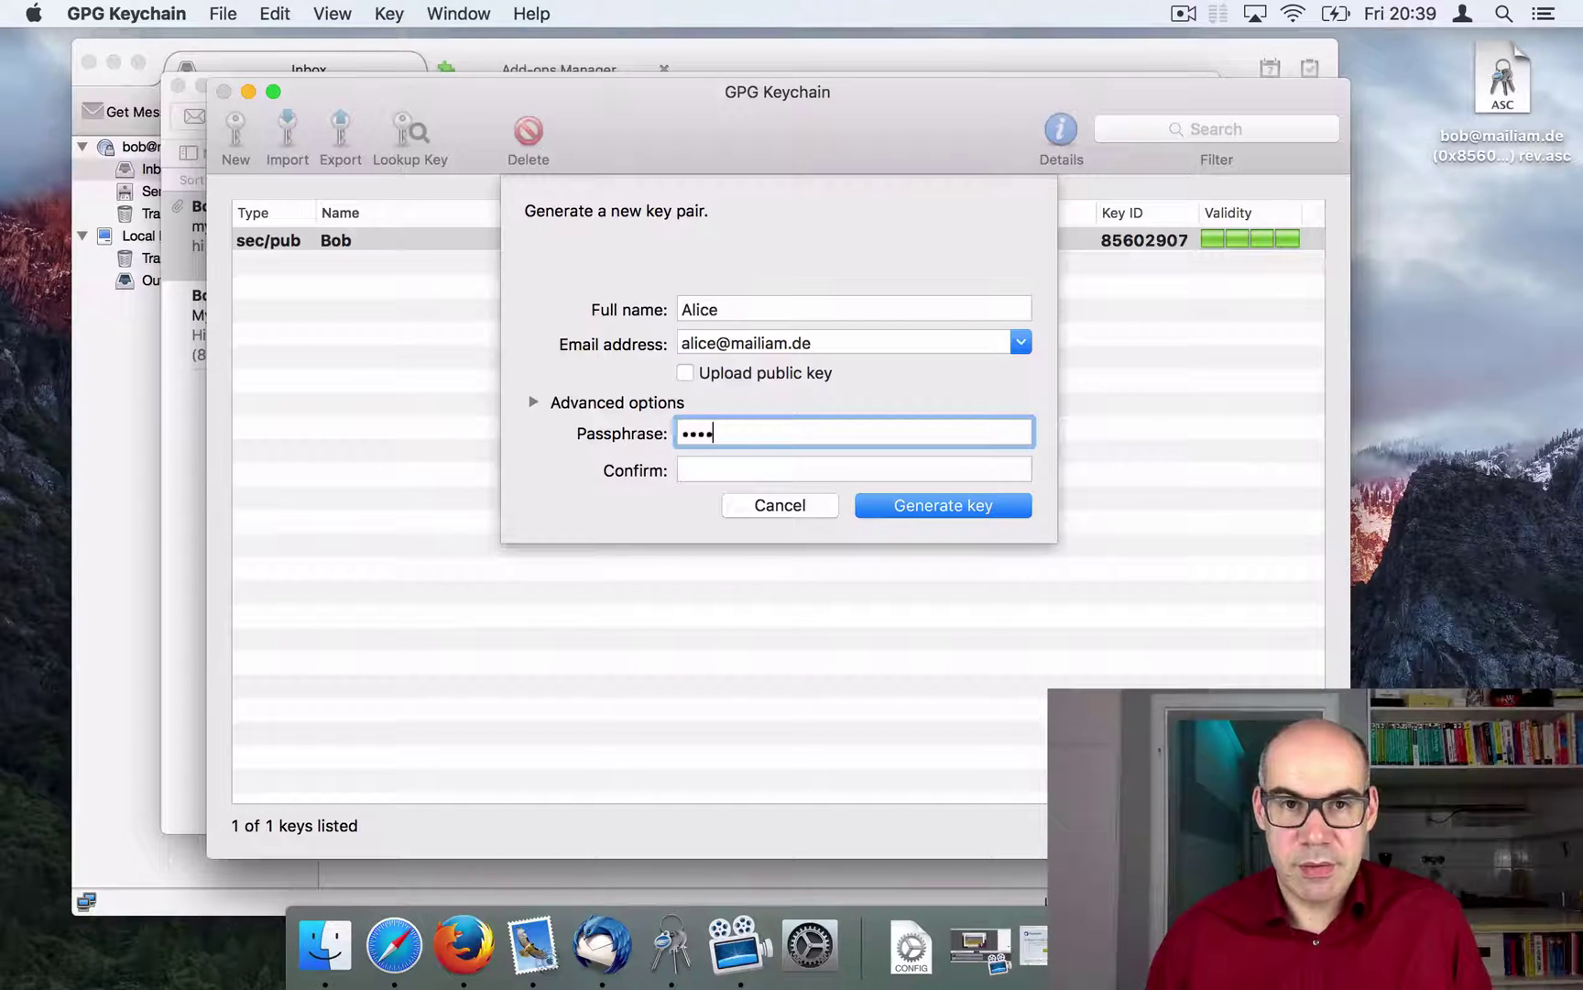
pyautogui.press('Tab')
pyautogui.write('•')
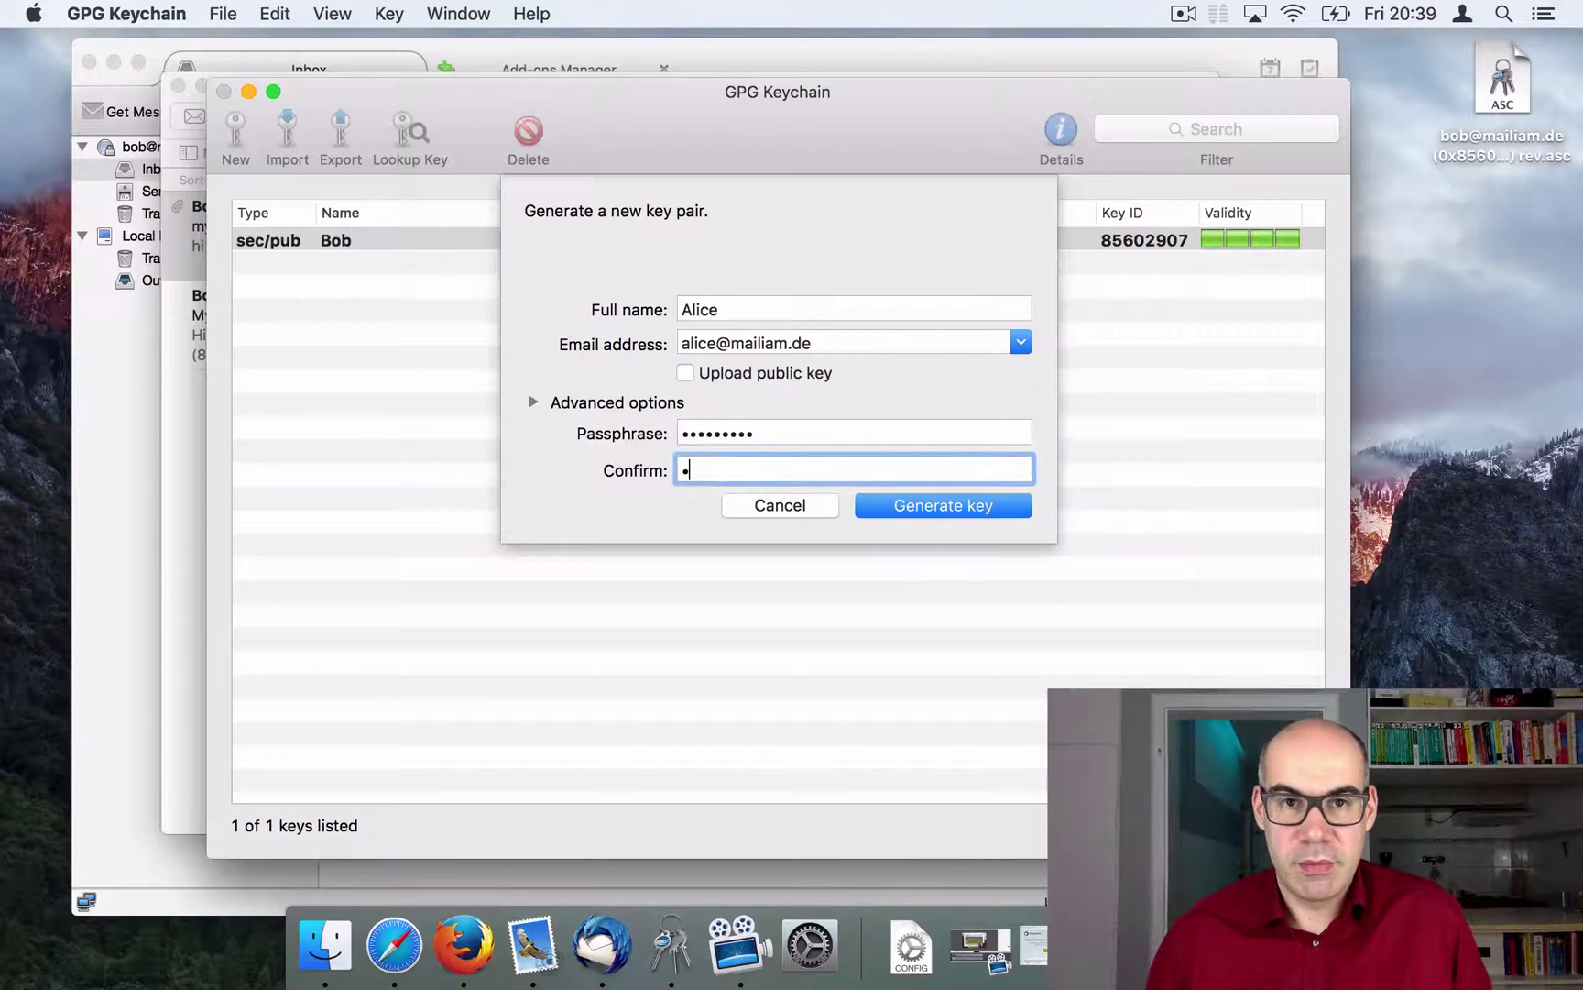
pyautogui.write('••••••••')
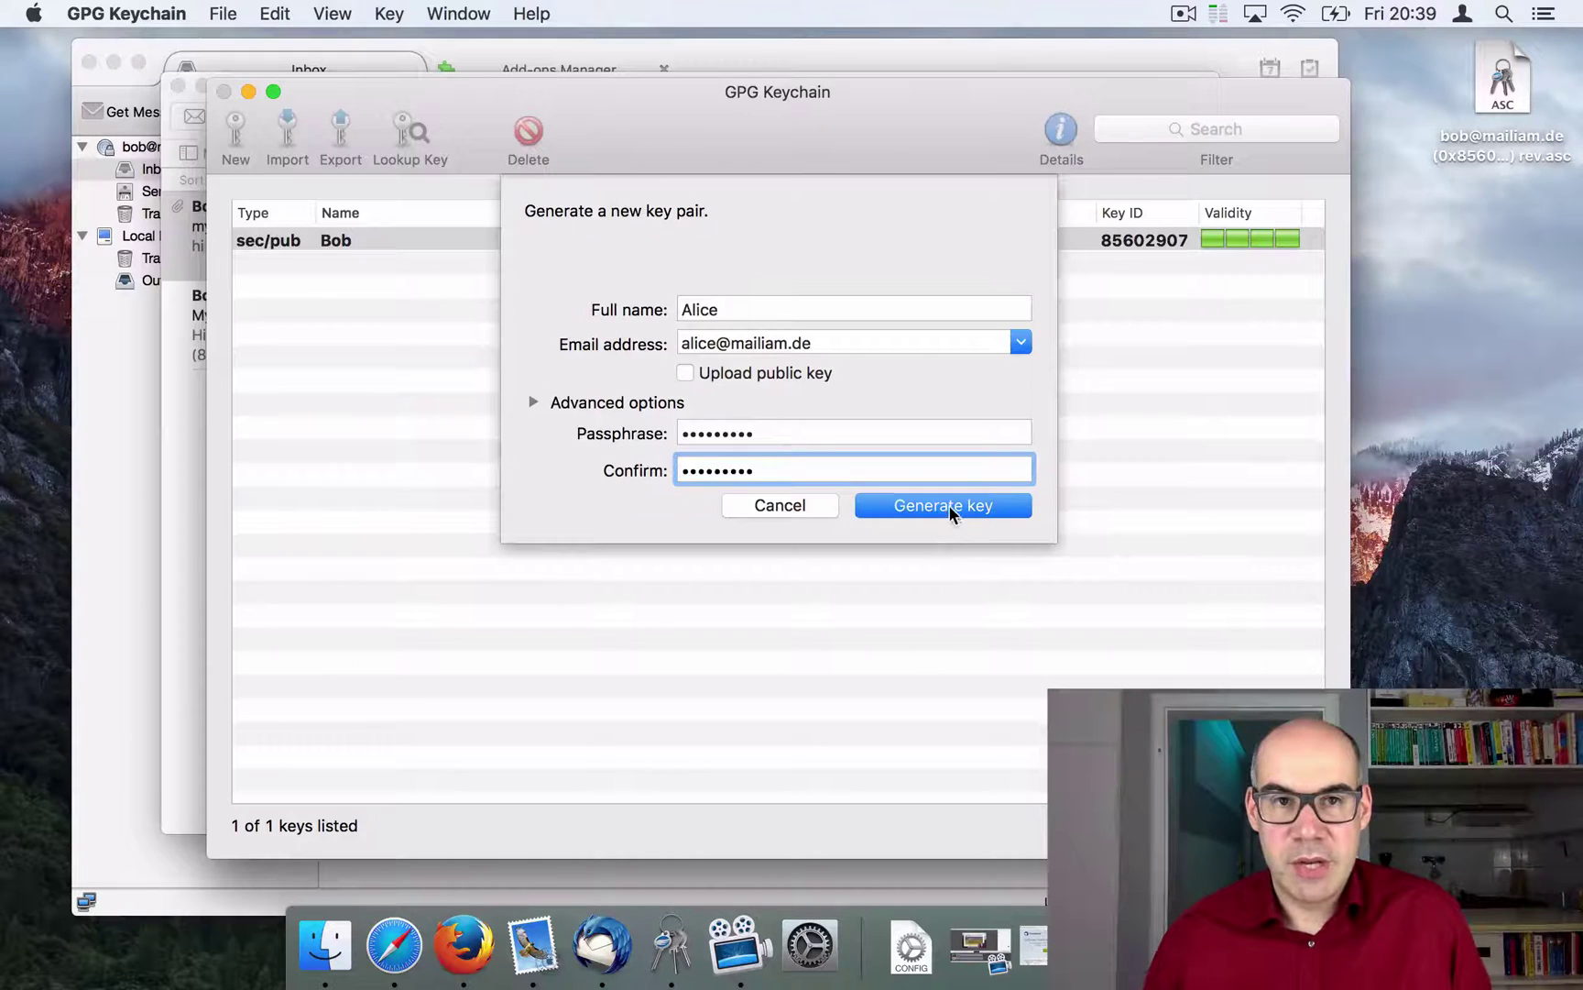
pyautogui.click(950, 508)
# Step: Re-enter matching passphrases and generate the second key pair, accepting the simple passphrase
pyautogui.click(1016, 407)
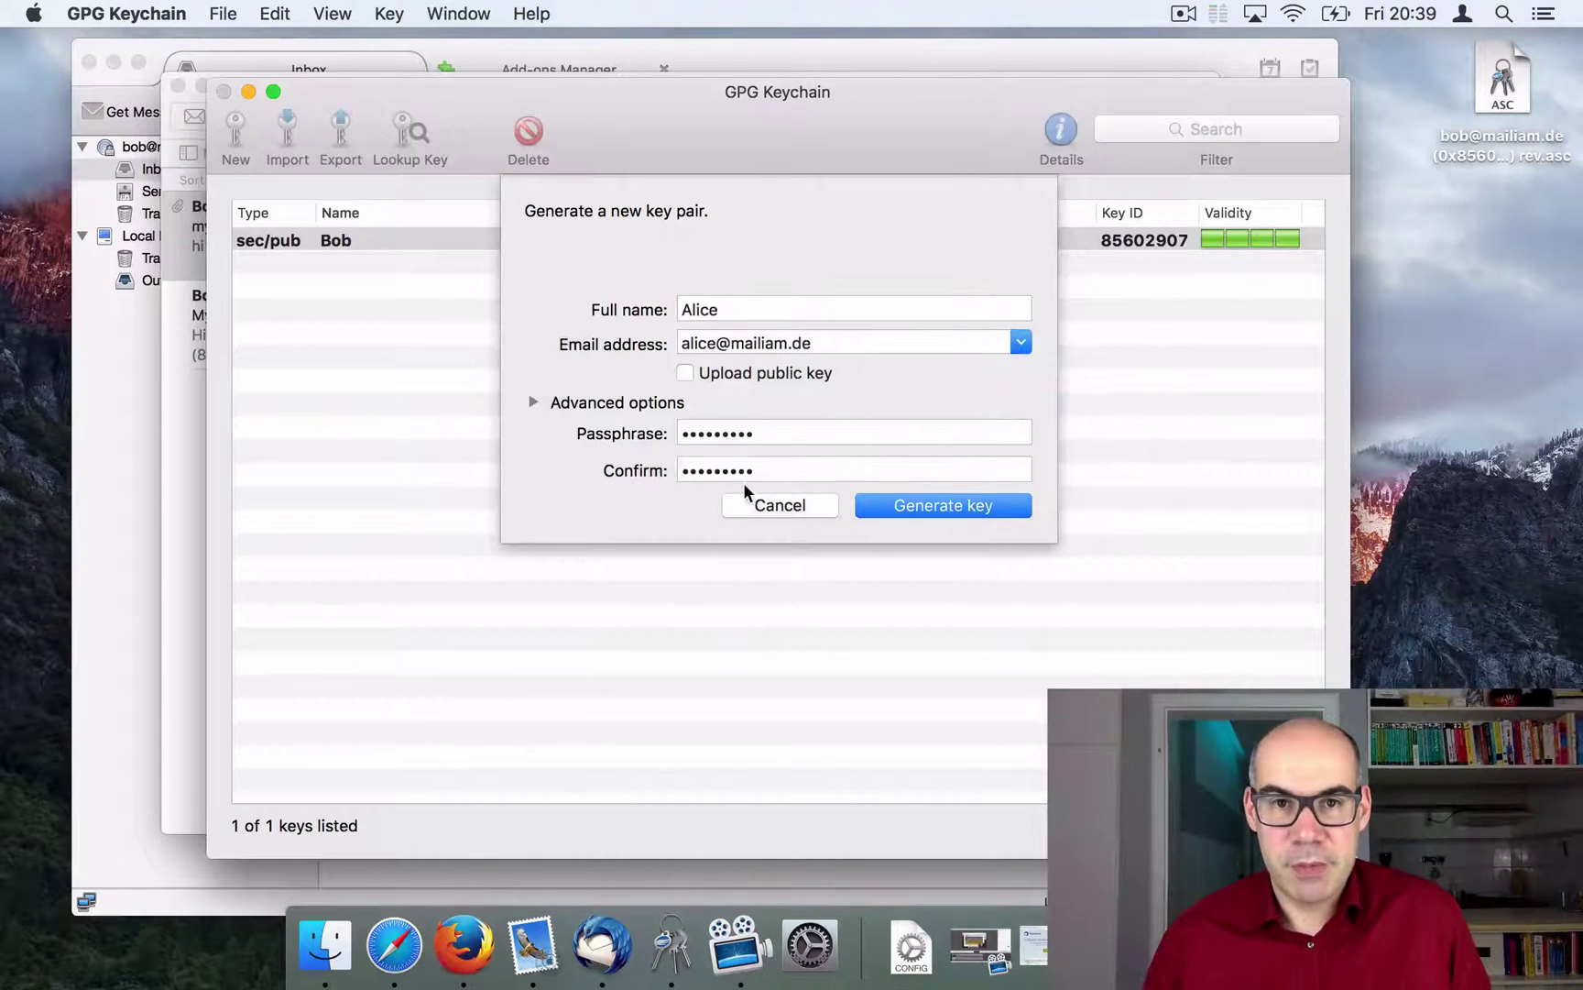
pyautogui.doubleClick(774, 433)
pyautogui.write('•••••••••')
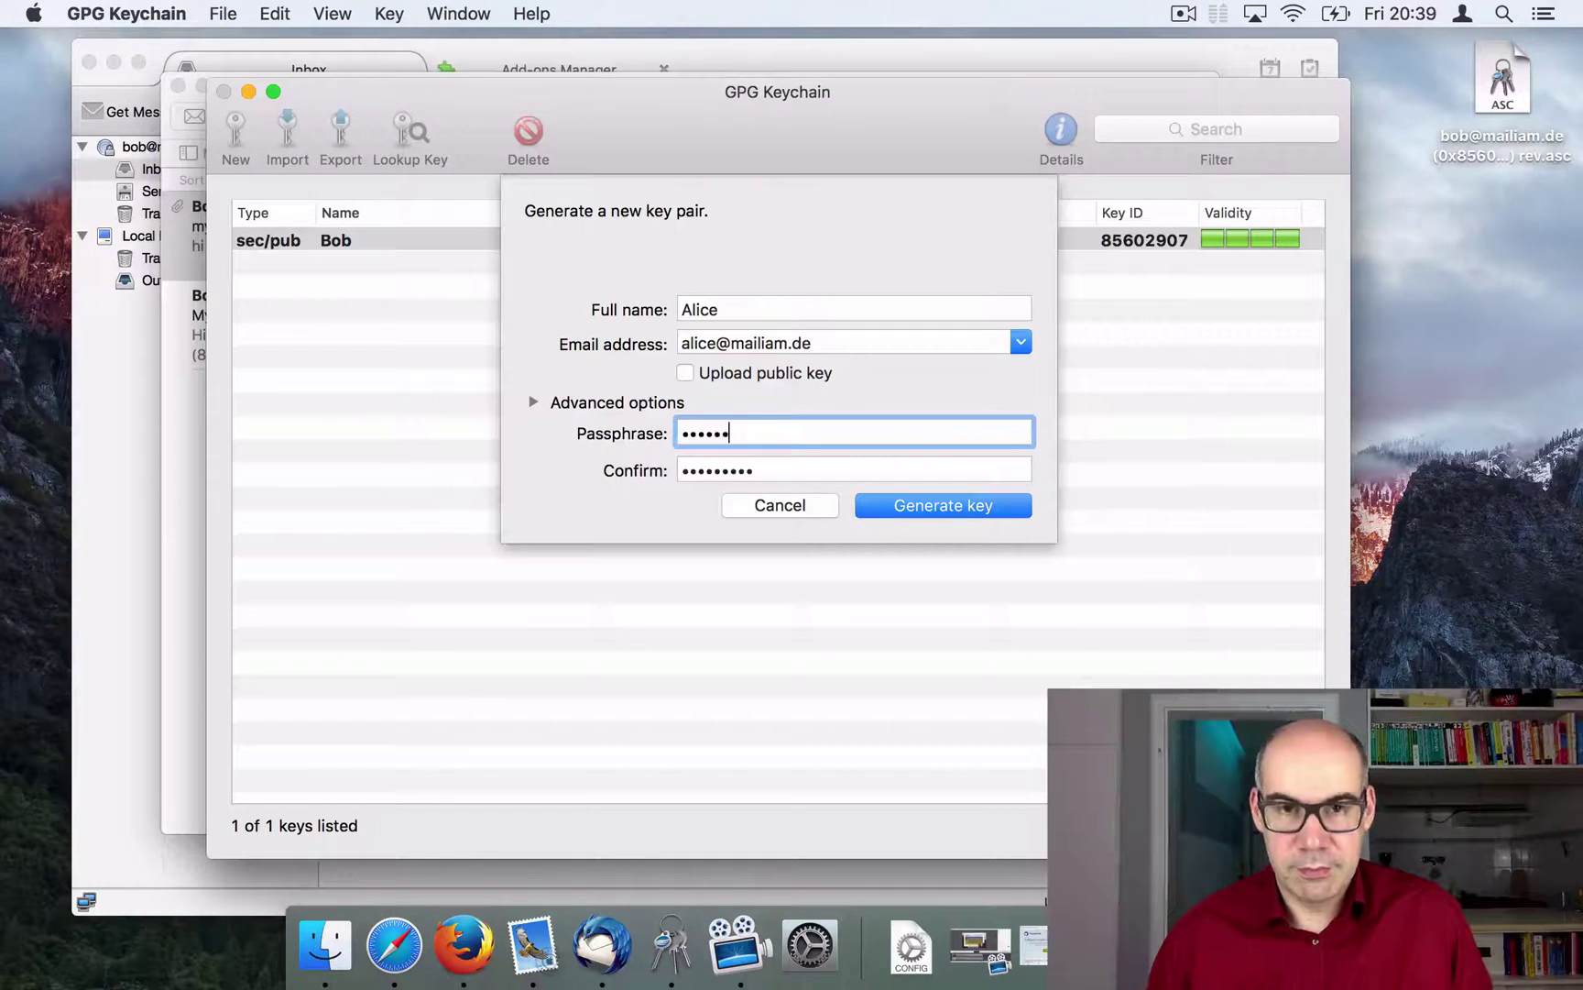
pyautogui.doubleClick(774, 470)
pyautogui.write('••••••')
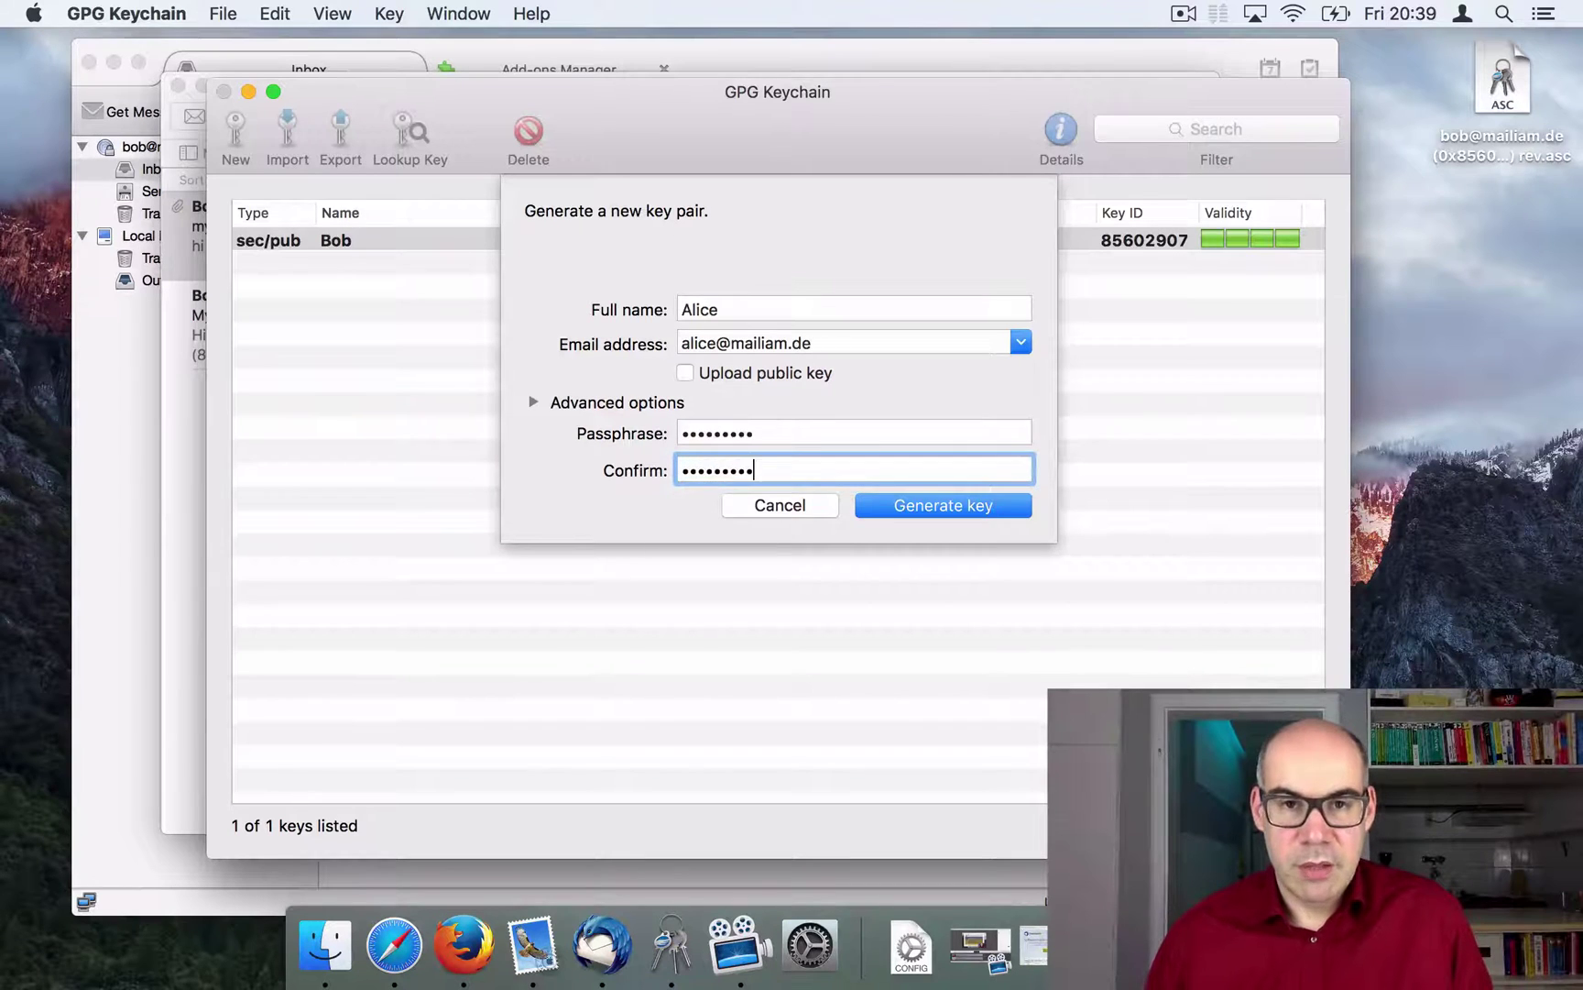
pyautogui.write('•••')
pyautogui.click(938, 507)
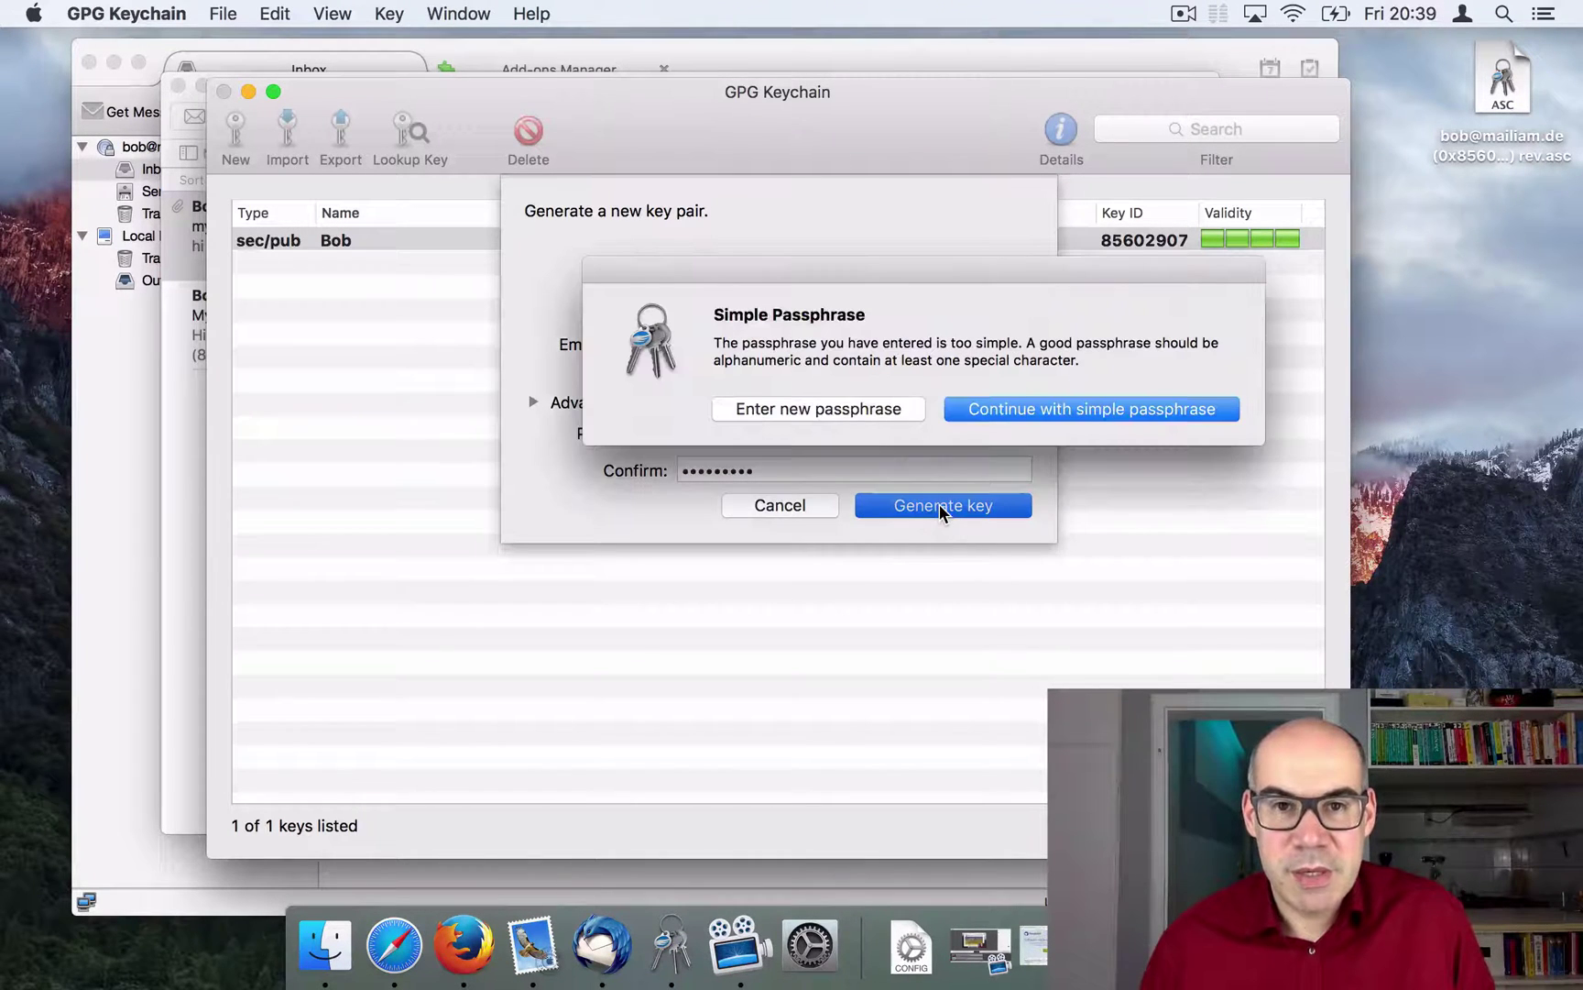
pyautogui.click(1053, 410)
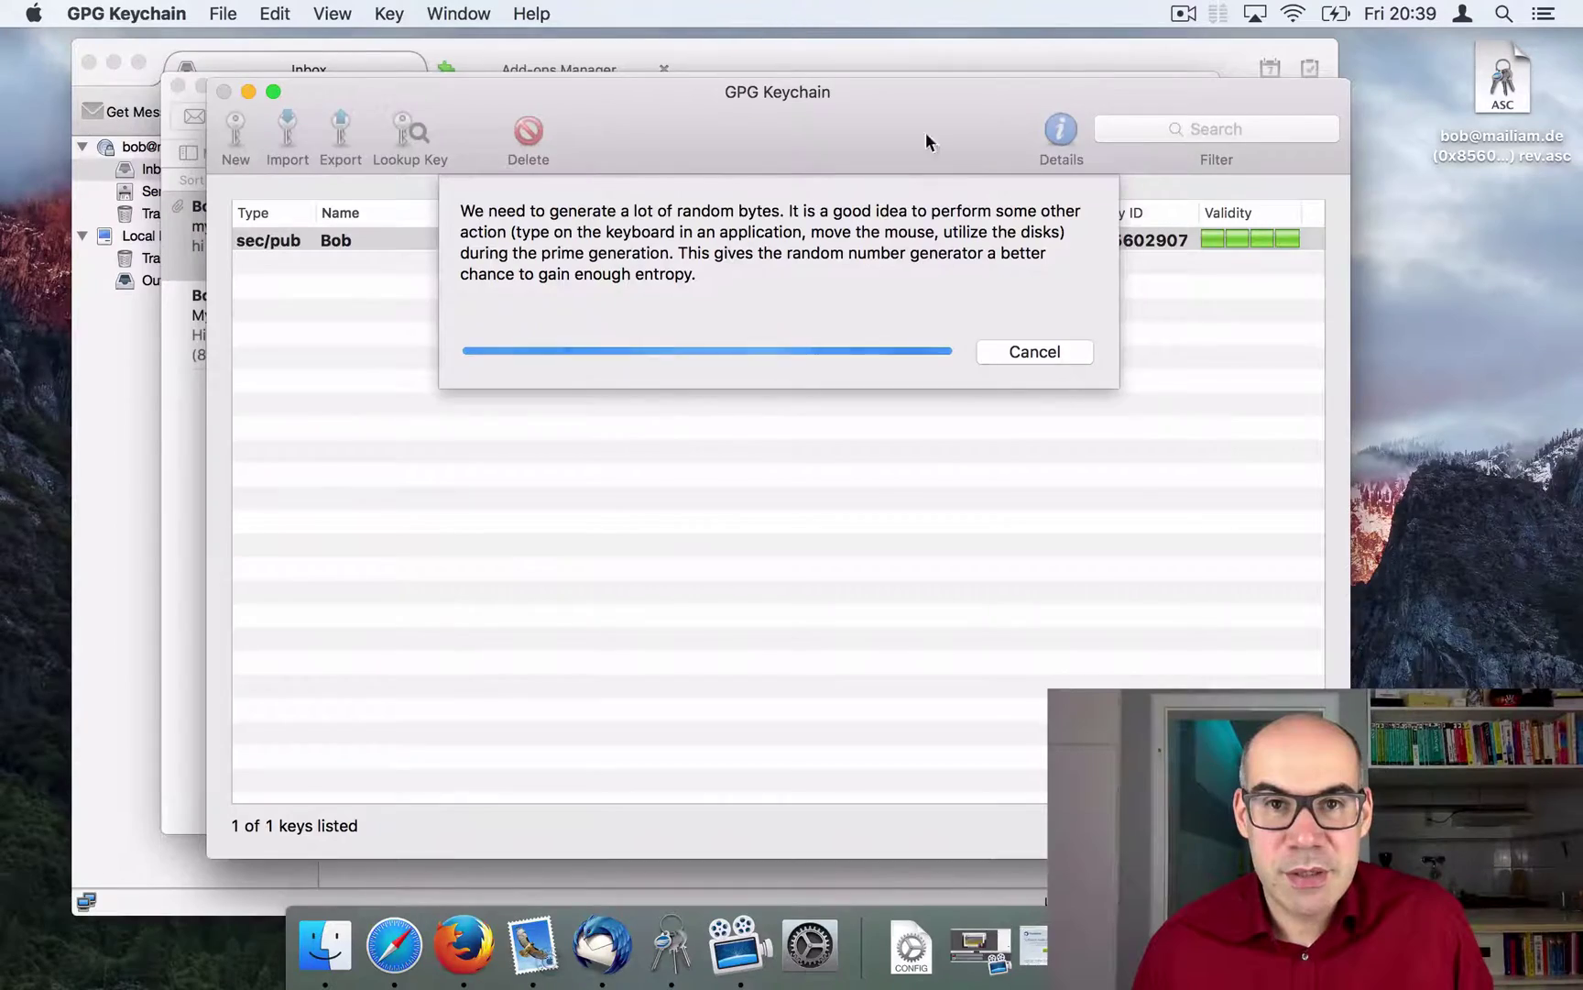
pyautogui.moveTo(926, 141); pyautogui.dragTo(1024, 54)
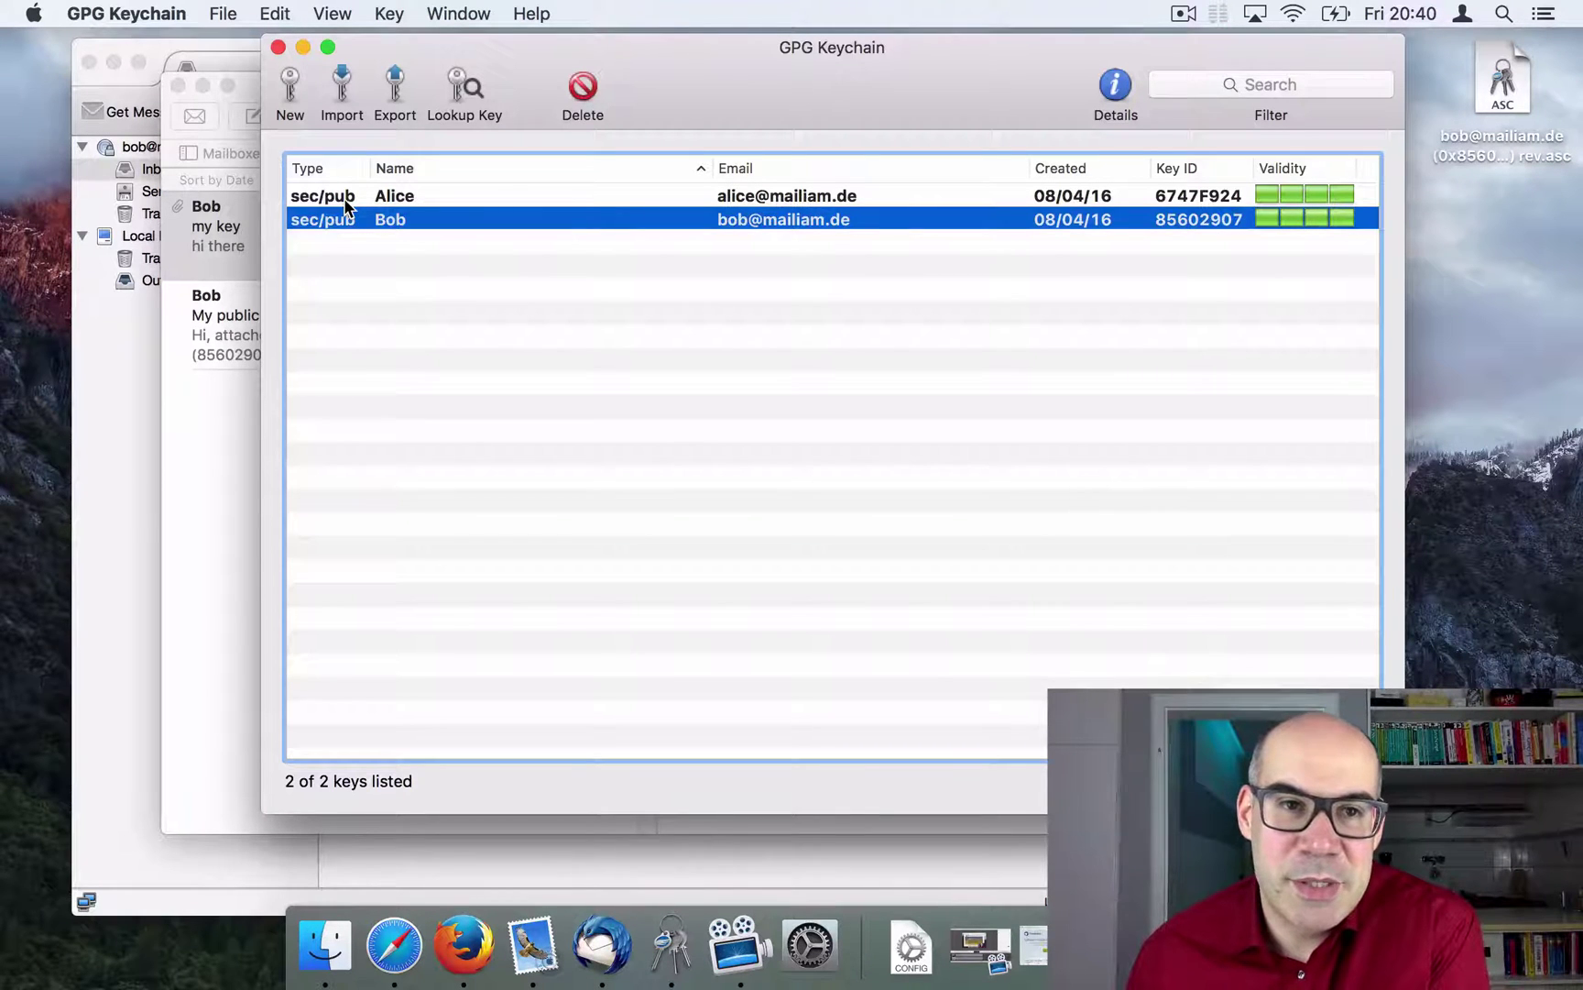
# Step: Select keys 6747F924 and 85602907 in turn to confirm both are fully valid
pyautogui.click(344, 198)
pyautogui.click(337, 212)
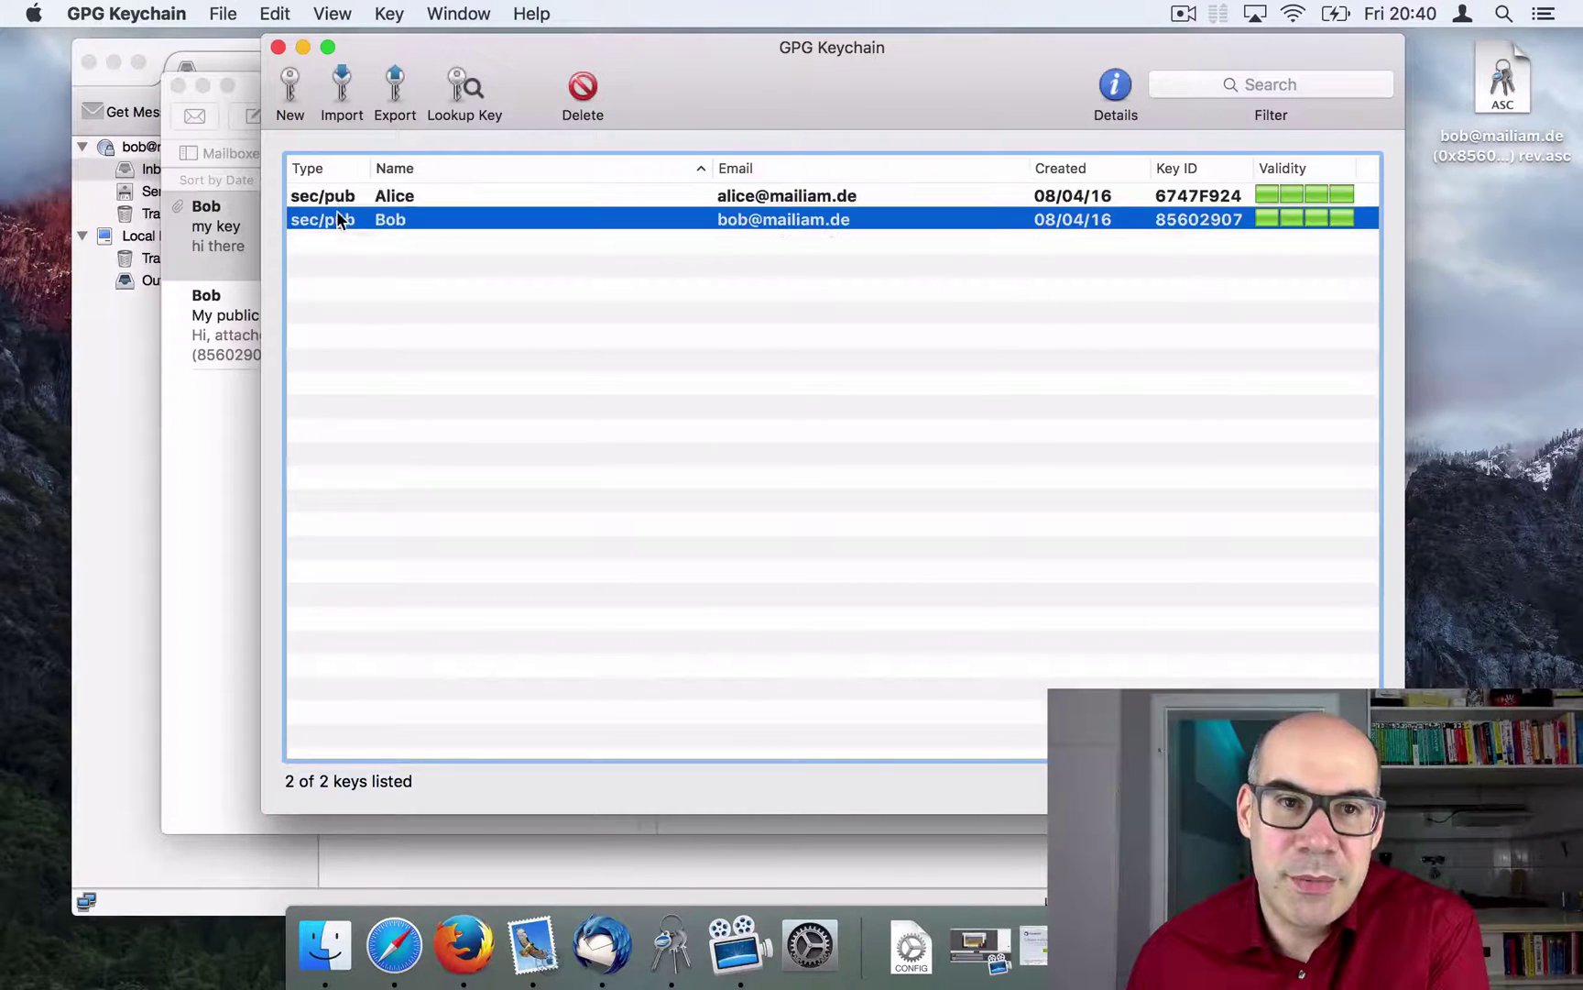
pyautogui.click(334, 203)
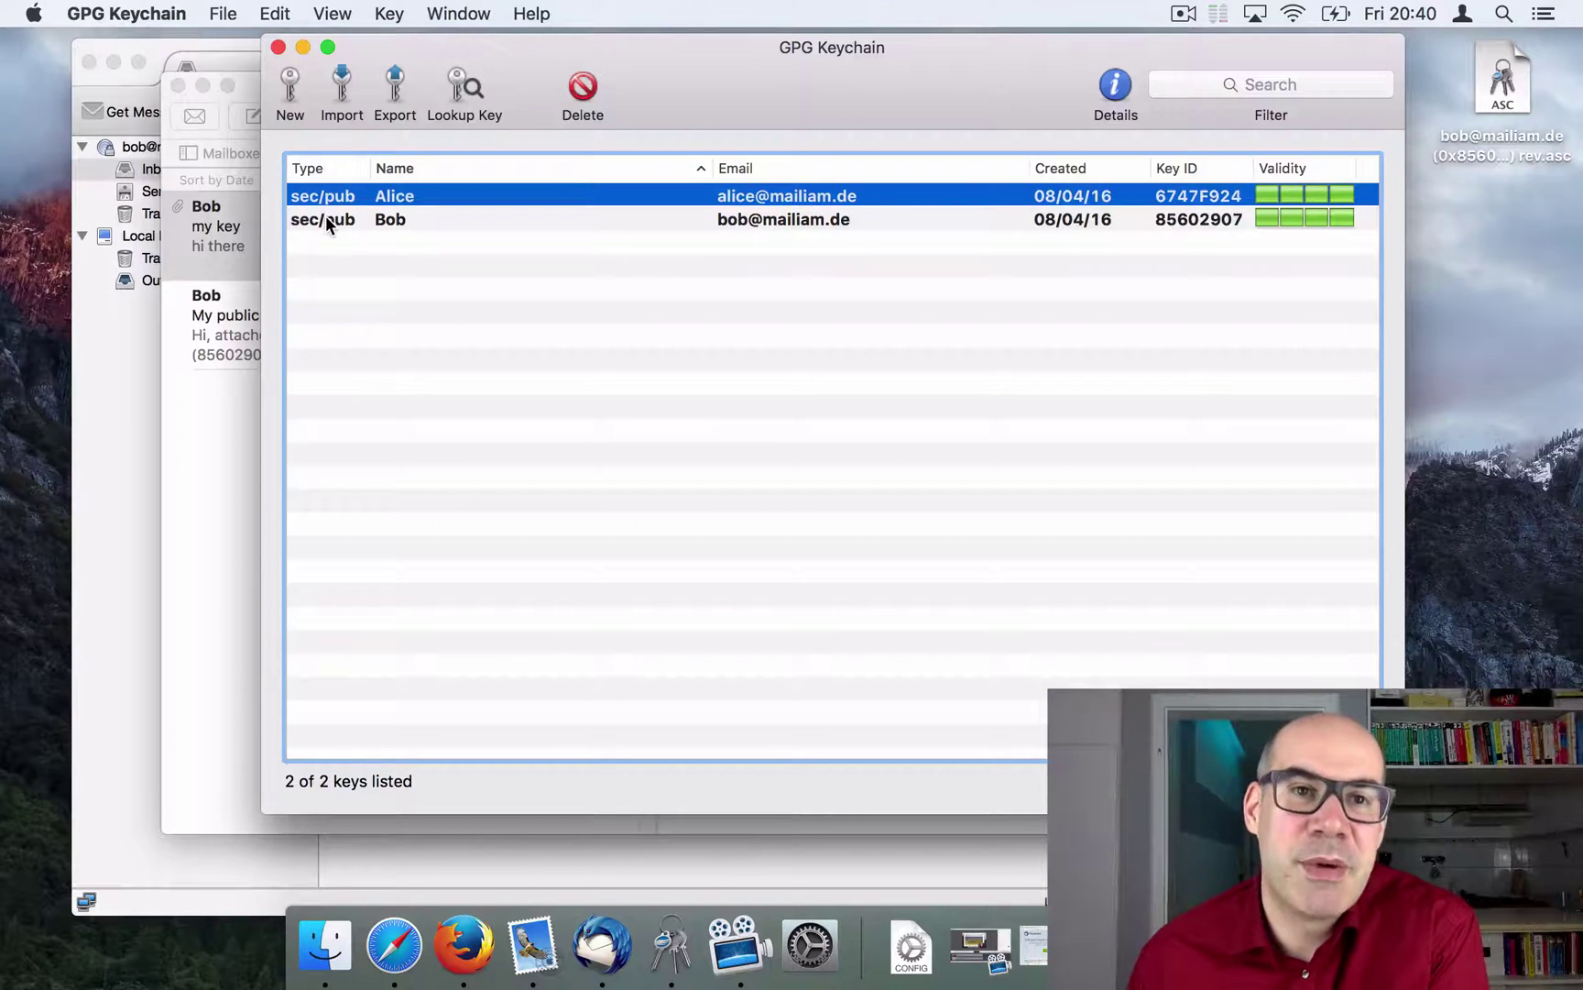
pyautogui.moveTo(683, 85)
pyautogui.mouseDown()
pyautogui.moveTo(699, 201)
pyautogui.moveTo(703, 103)
pyautogui.mouseUp()
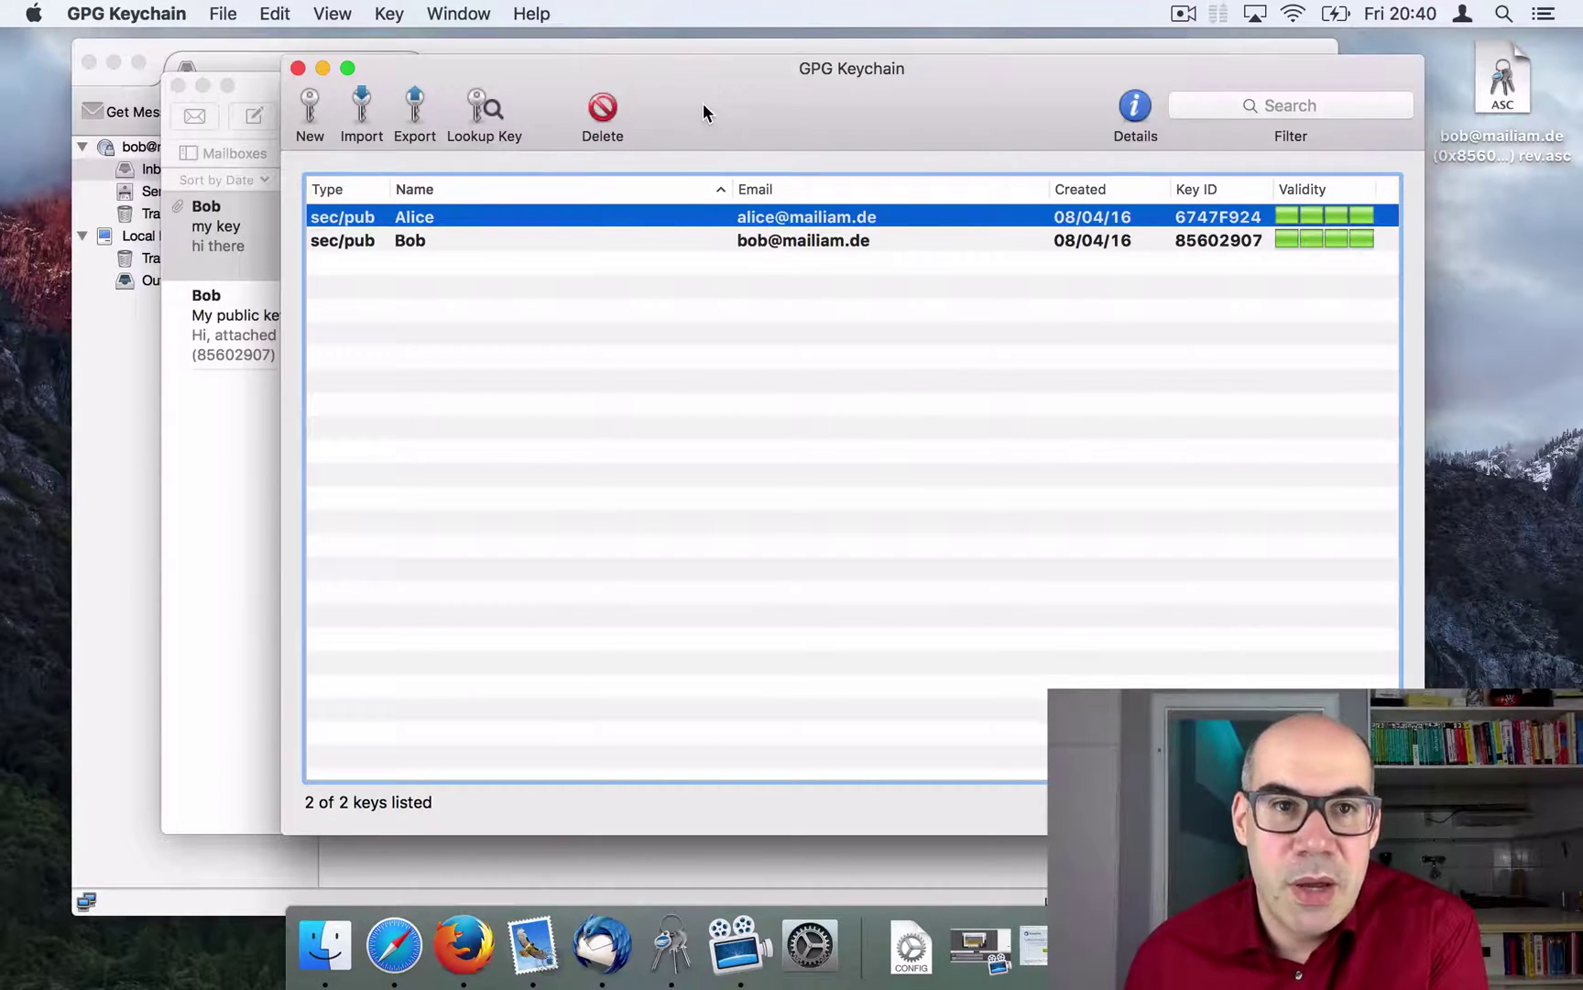
# Step: Start a reply to the 'my key' message with encryption and signing both switched on
pyautogui.press('super+h')
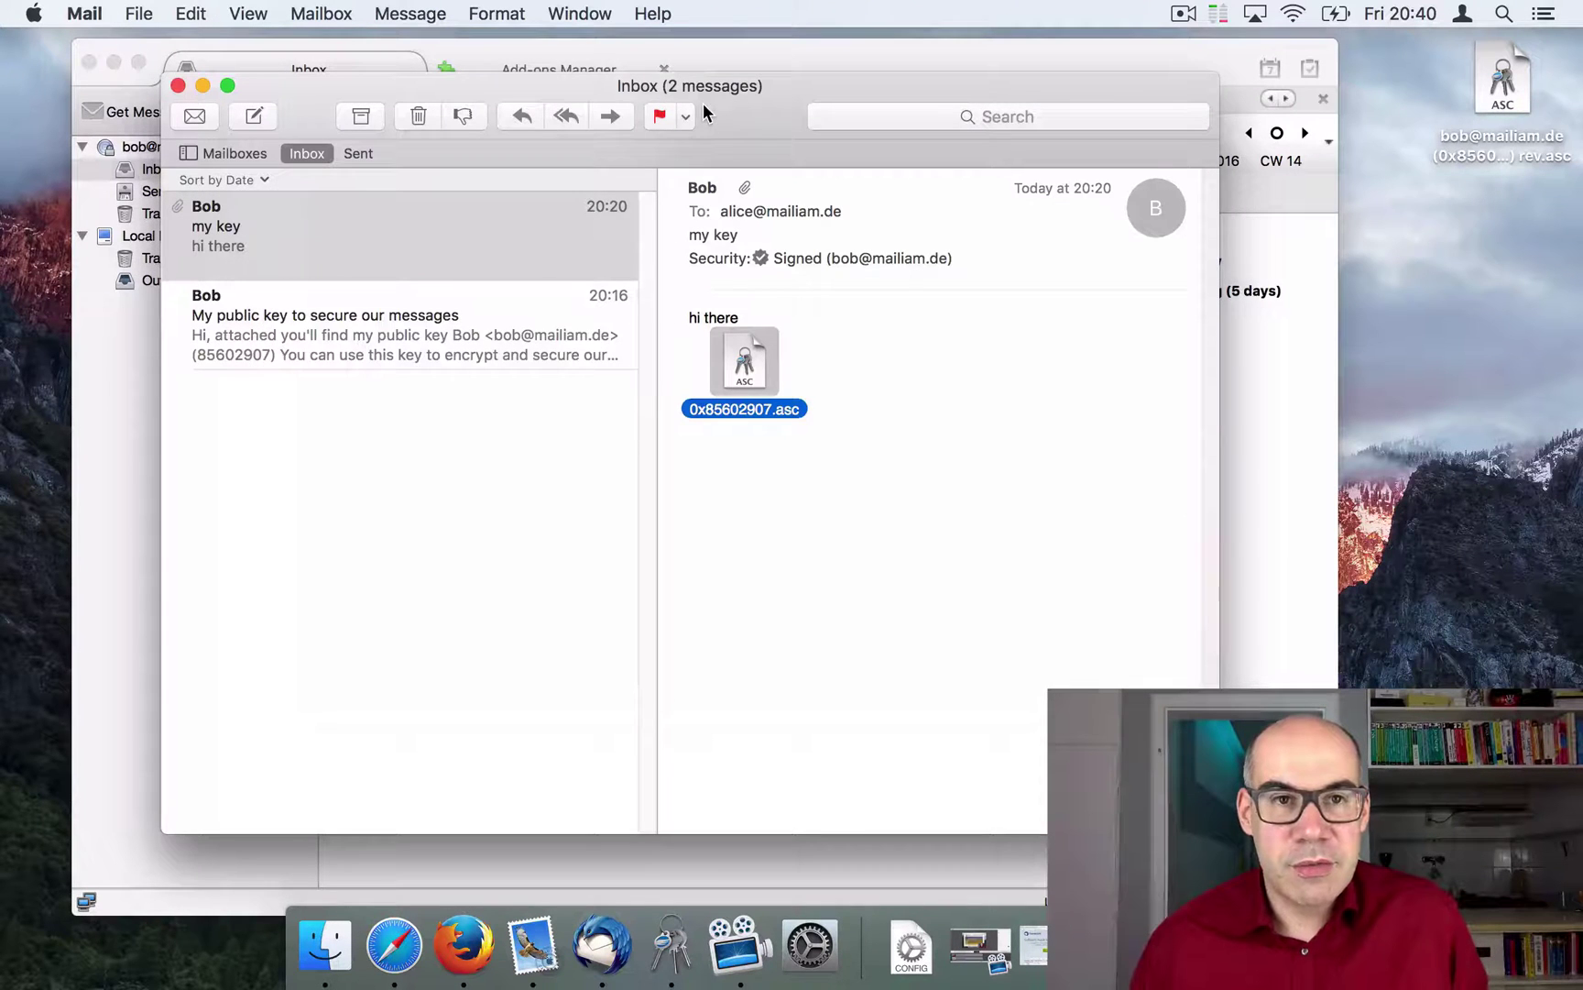
pyautogui.moveTo(749, 106)
pyautogui.mouseDown()
pyautogui.moveTo(786, 137)
pyautogui.moveTo(736, 103)
pyautogui.mouseUp()
pyautogui.click(112, 61)
pyautogui.click(938, 434)
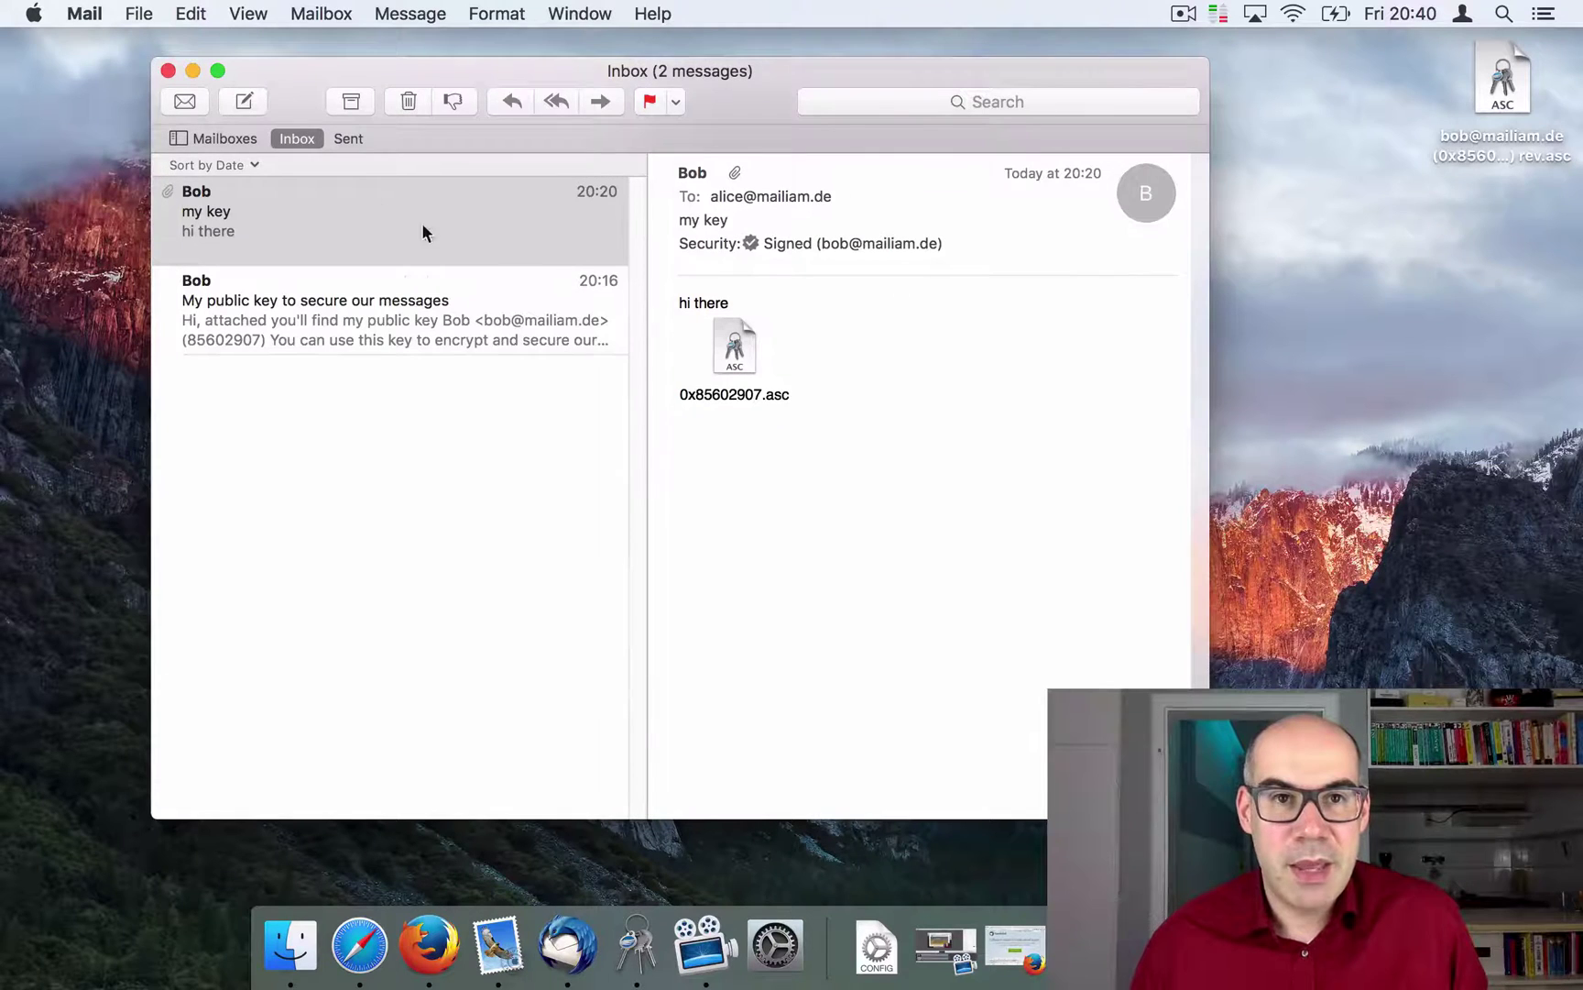
pyautogui.click(507, 103)
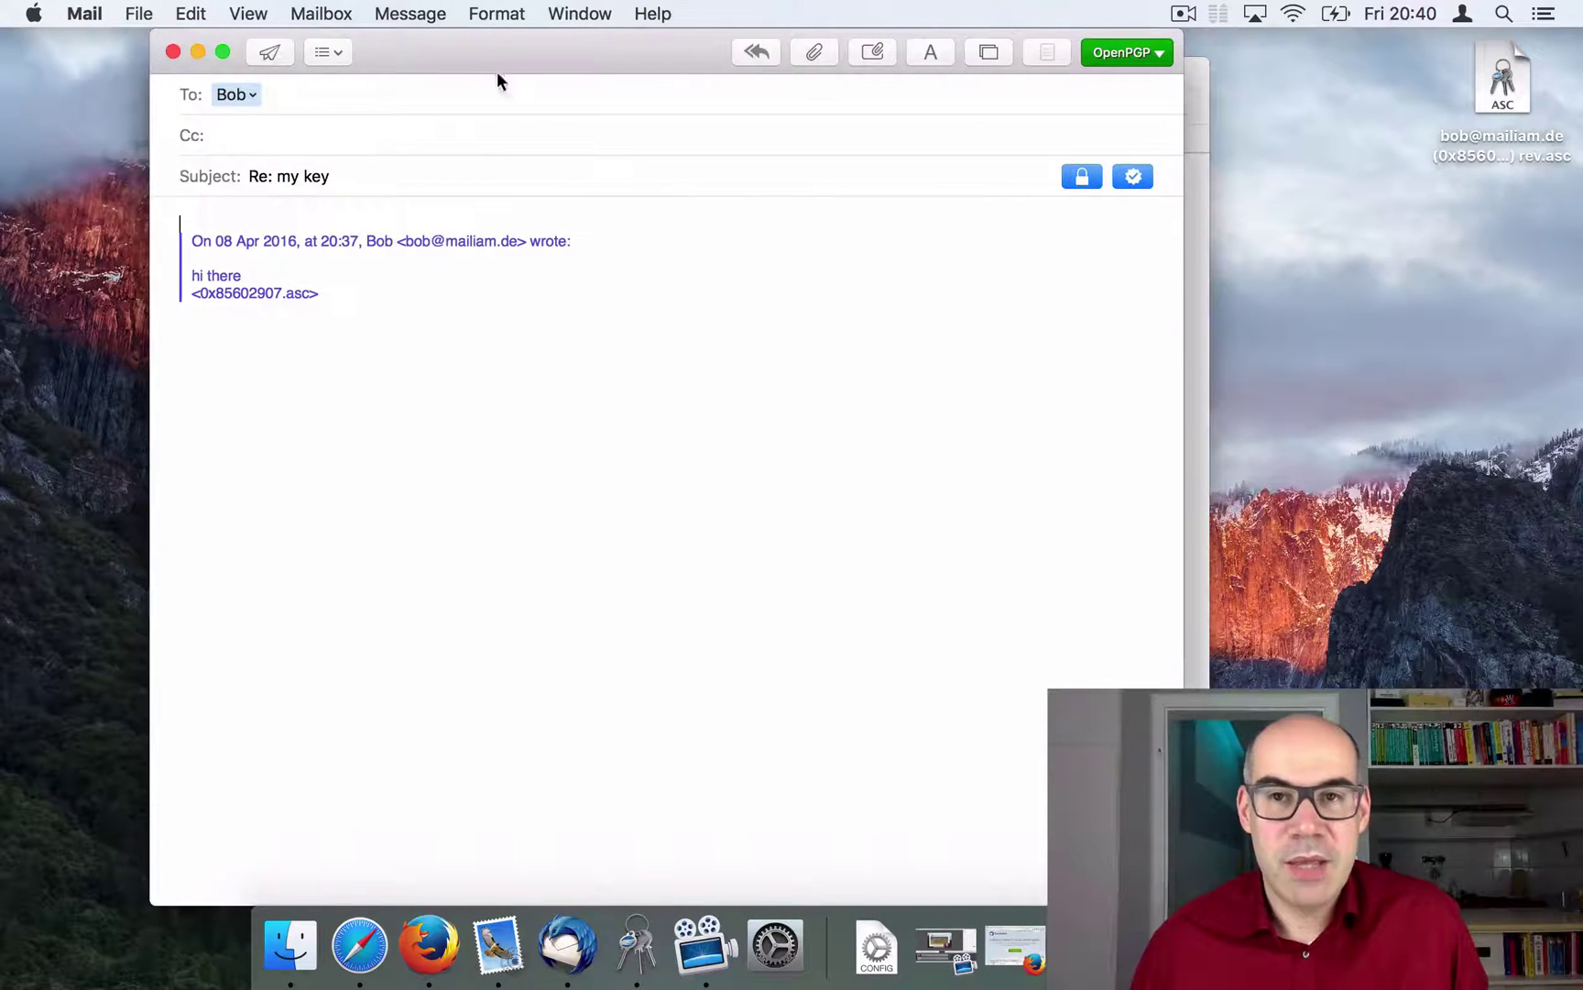
pyautogui.click(1079, 178)
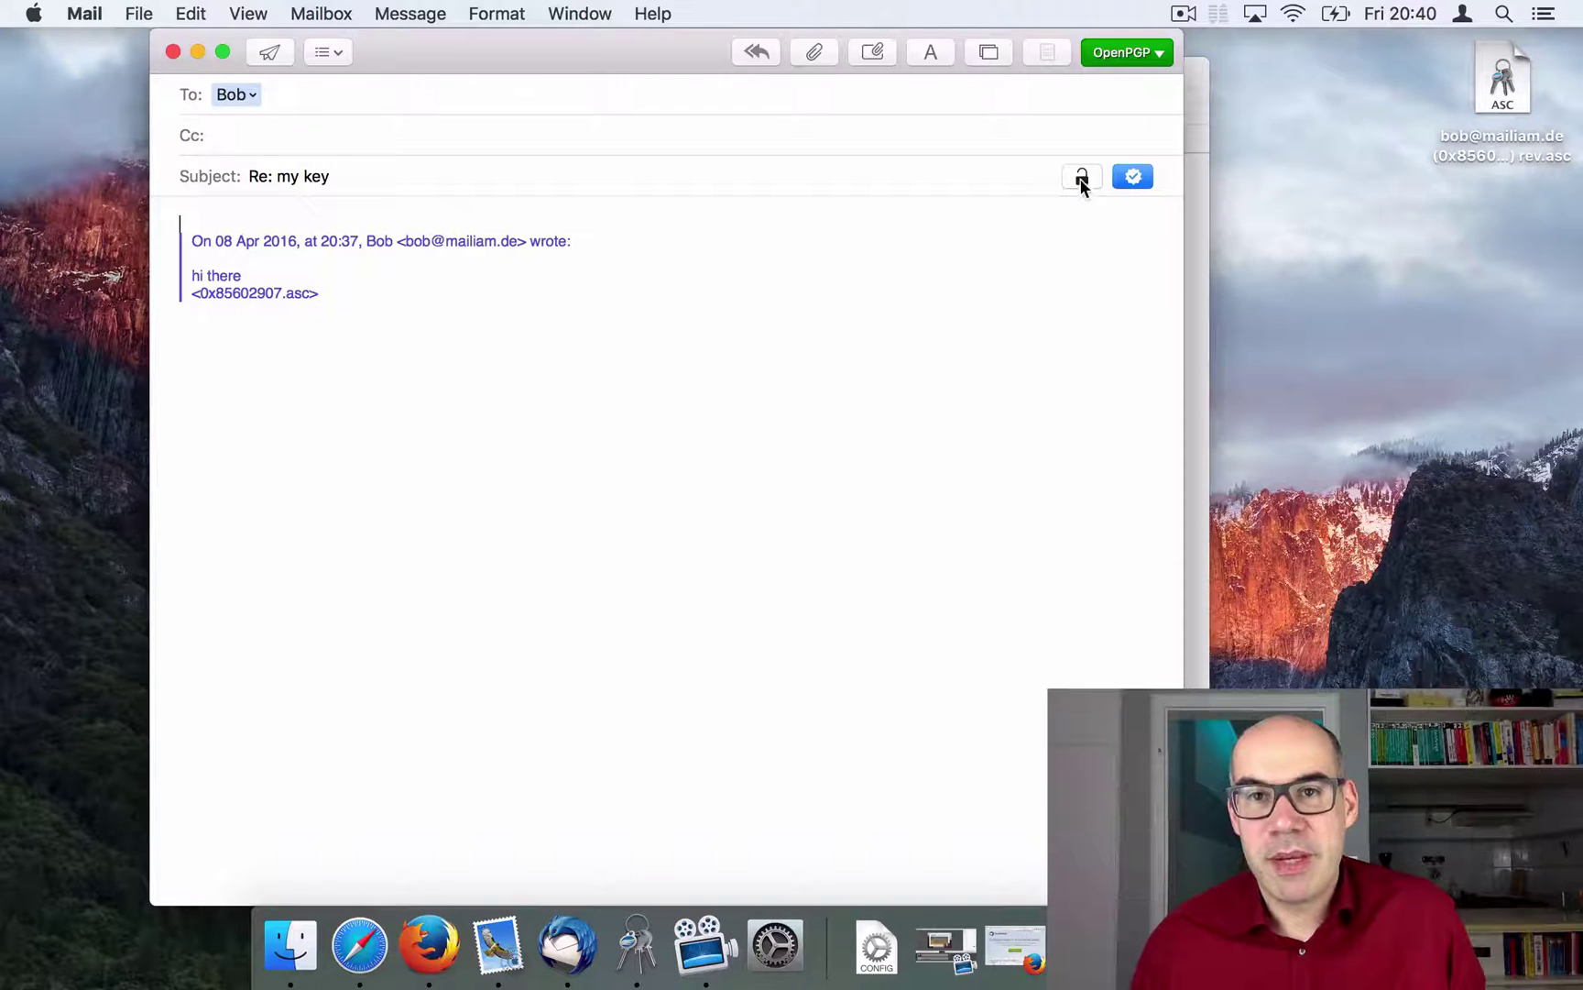
pyautogui.click(1081, 178)
pyautogui.click(1134, 183)
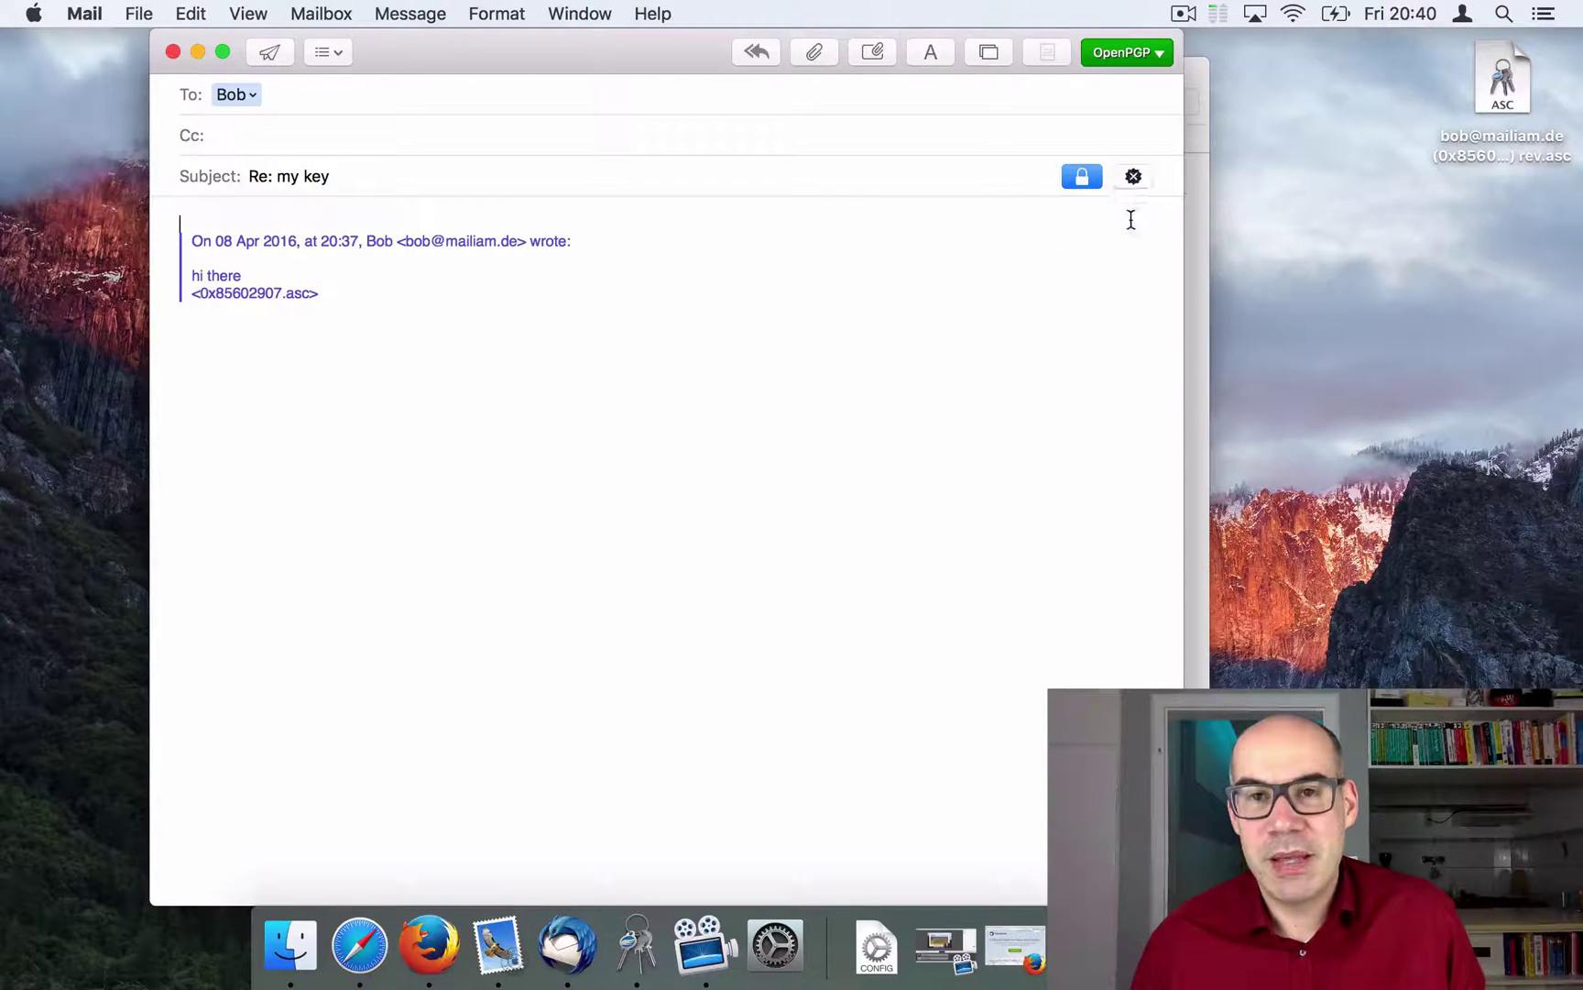
pyautogui.click(1135, 177)
# Step: Replace the quoted text with a greeting and 'This works very well!', then send
pyautogui.moveTo(402, 314); pyautogui.dragTo(194, 213)
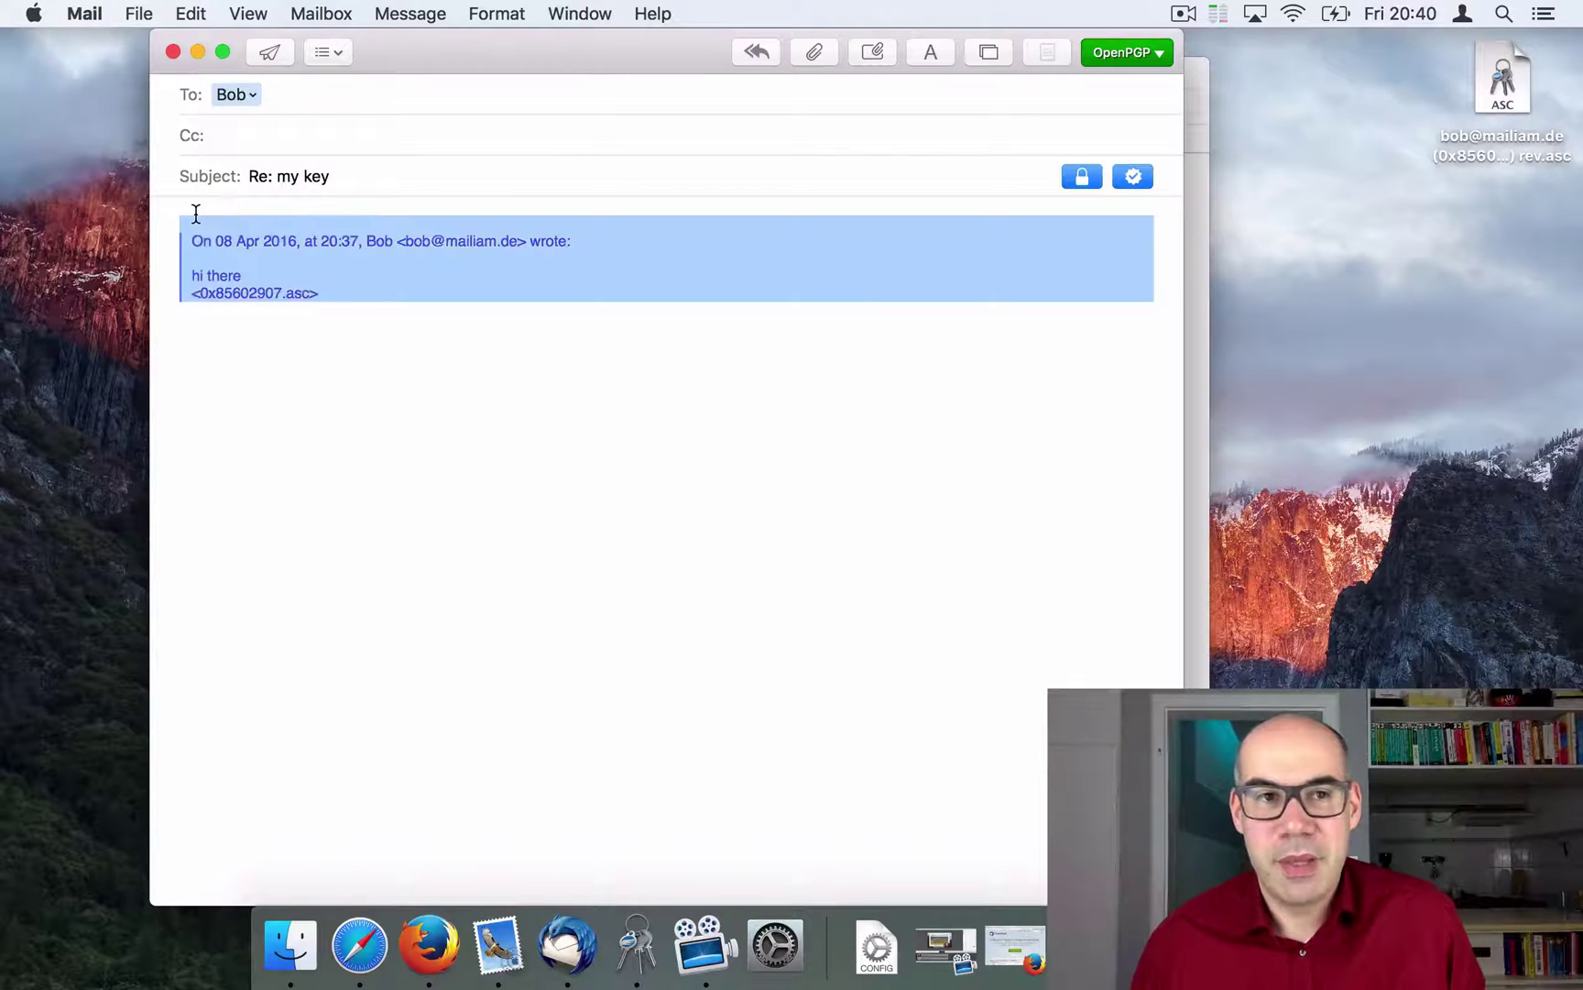
pyautogui.write('Hi bob')
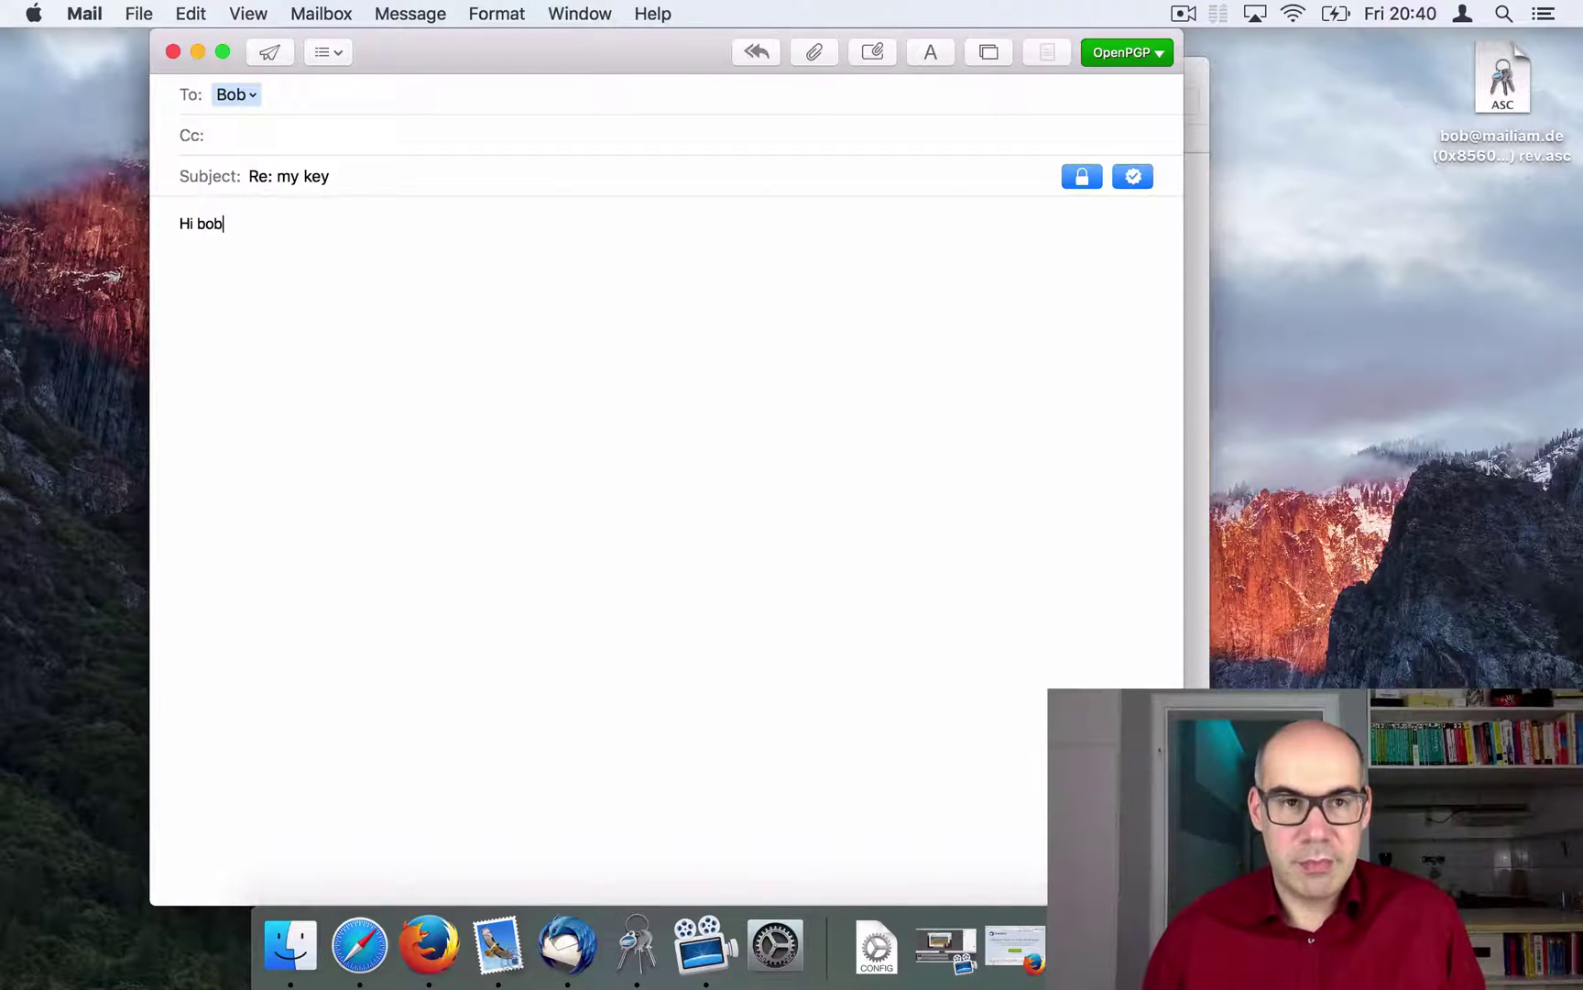
pyautogui.write('!')
pyautogui.press('Return')
pyautogui.press('Return')
pyautogui.write('This wor')
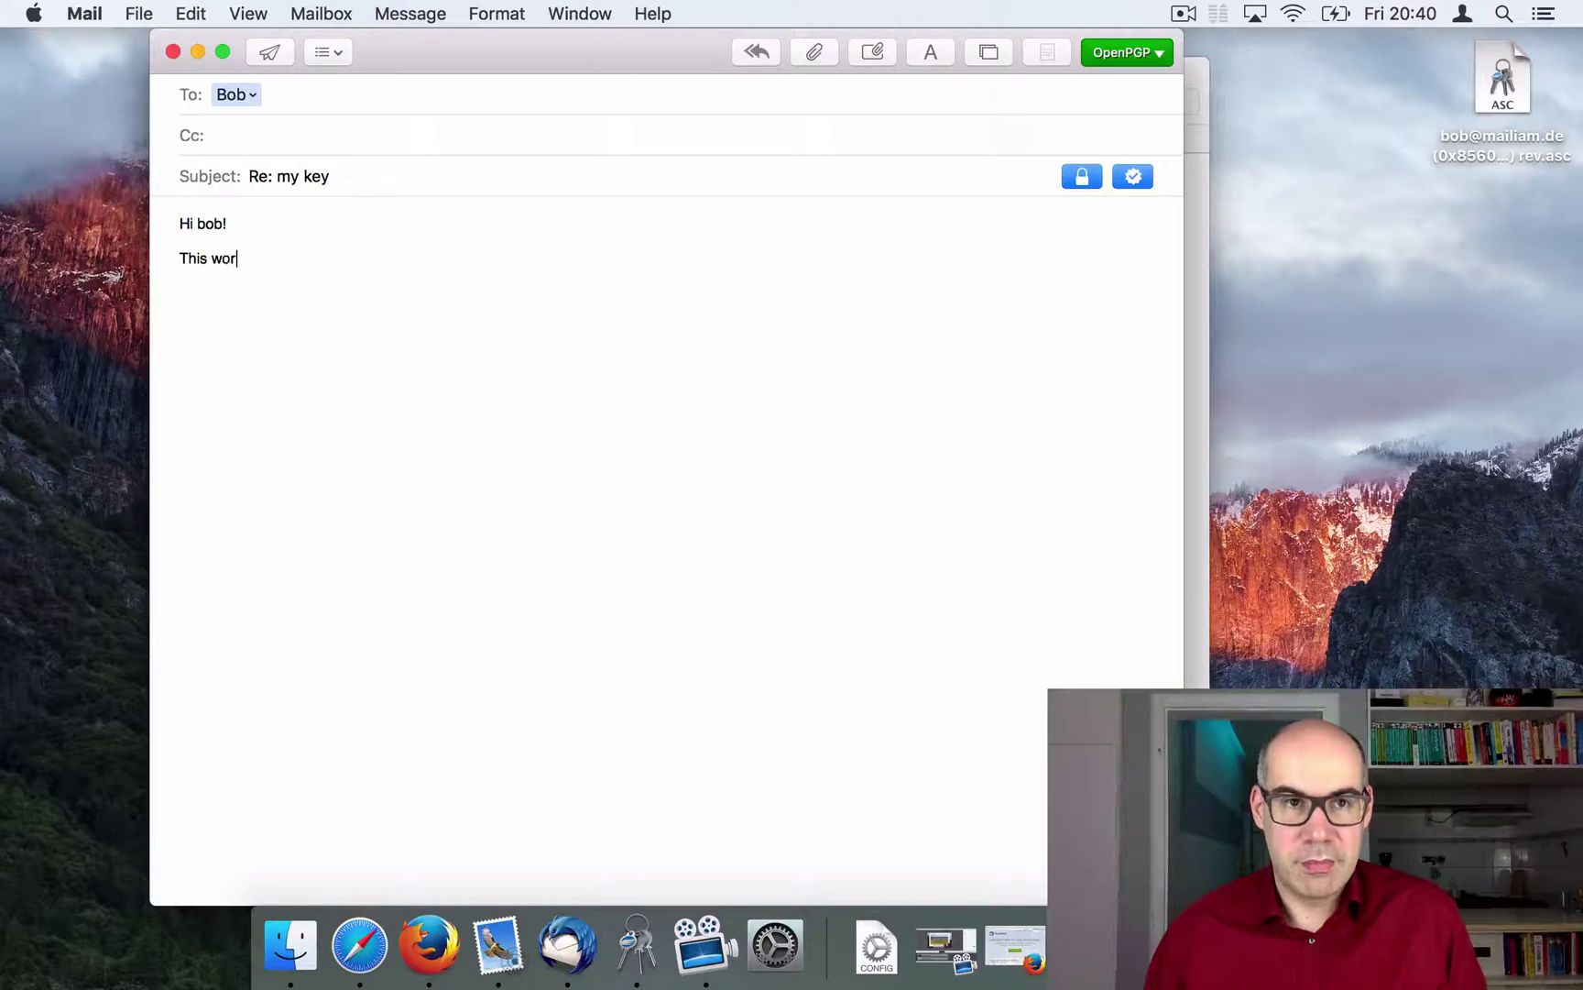
pyautogui.write('ks very')
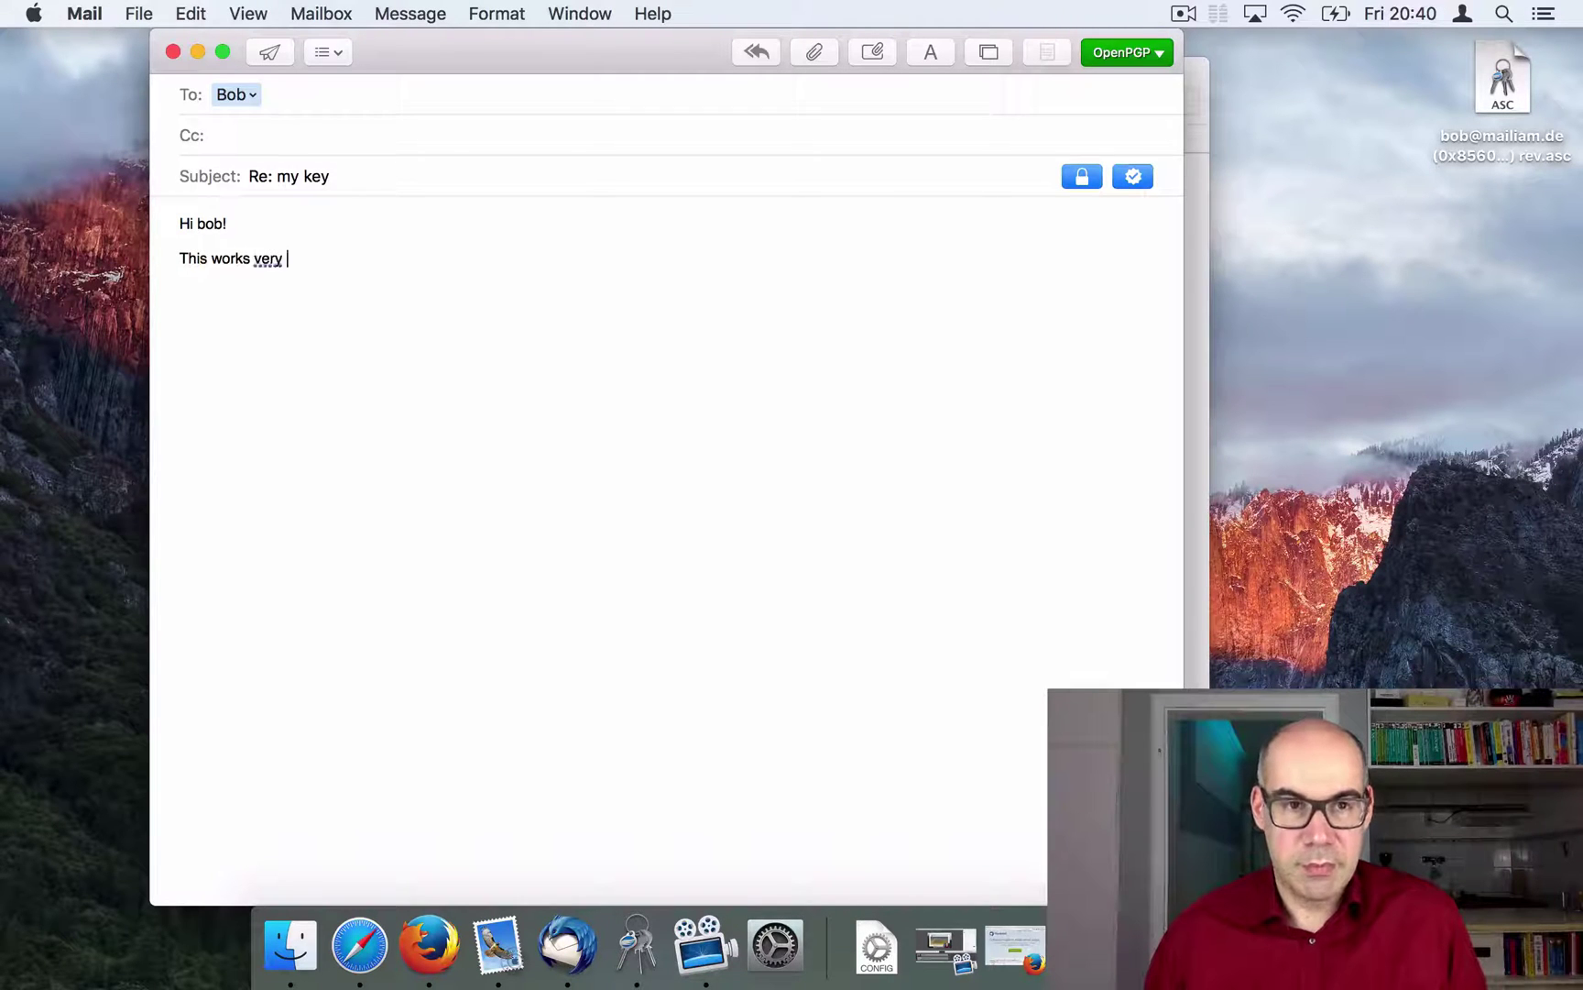
pyautogui.press('BackSpace')
pyautogui.press('BackSpace')
pyautogui.write('y well!')
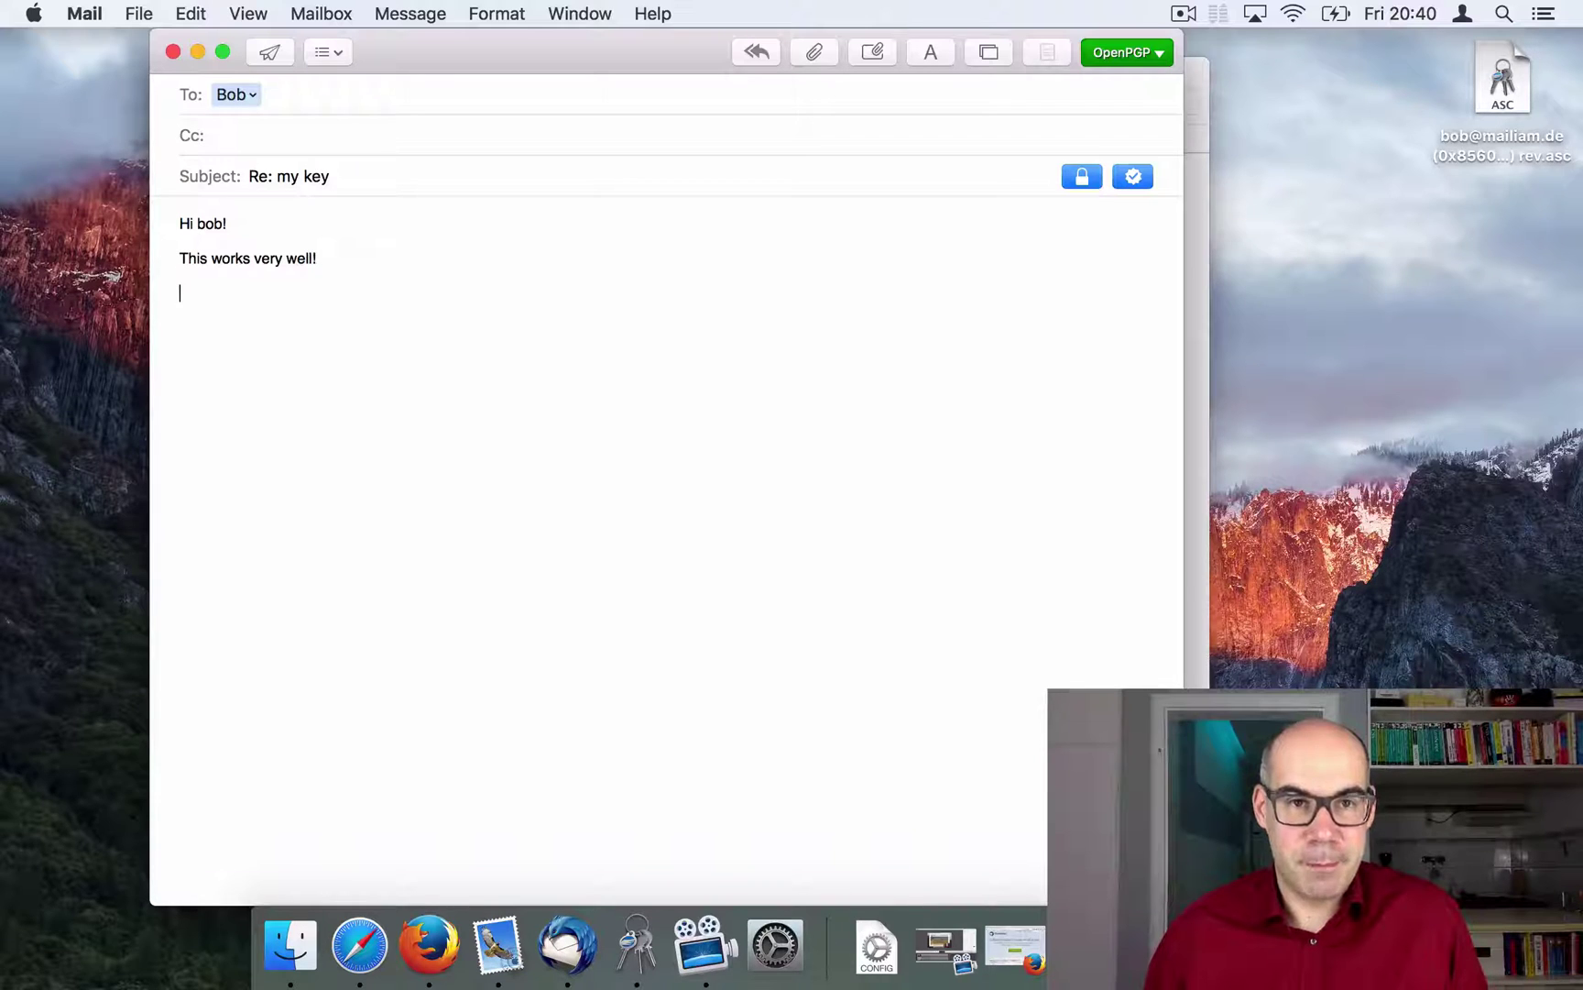
pyautogui.write('ce')
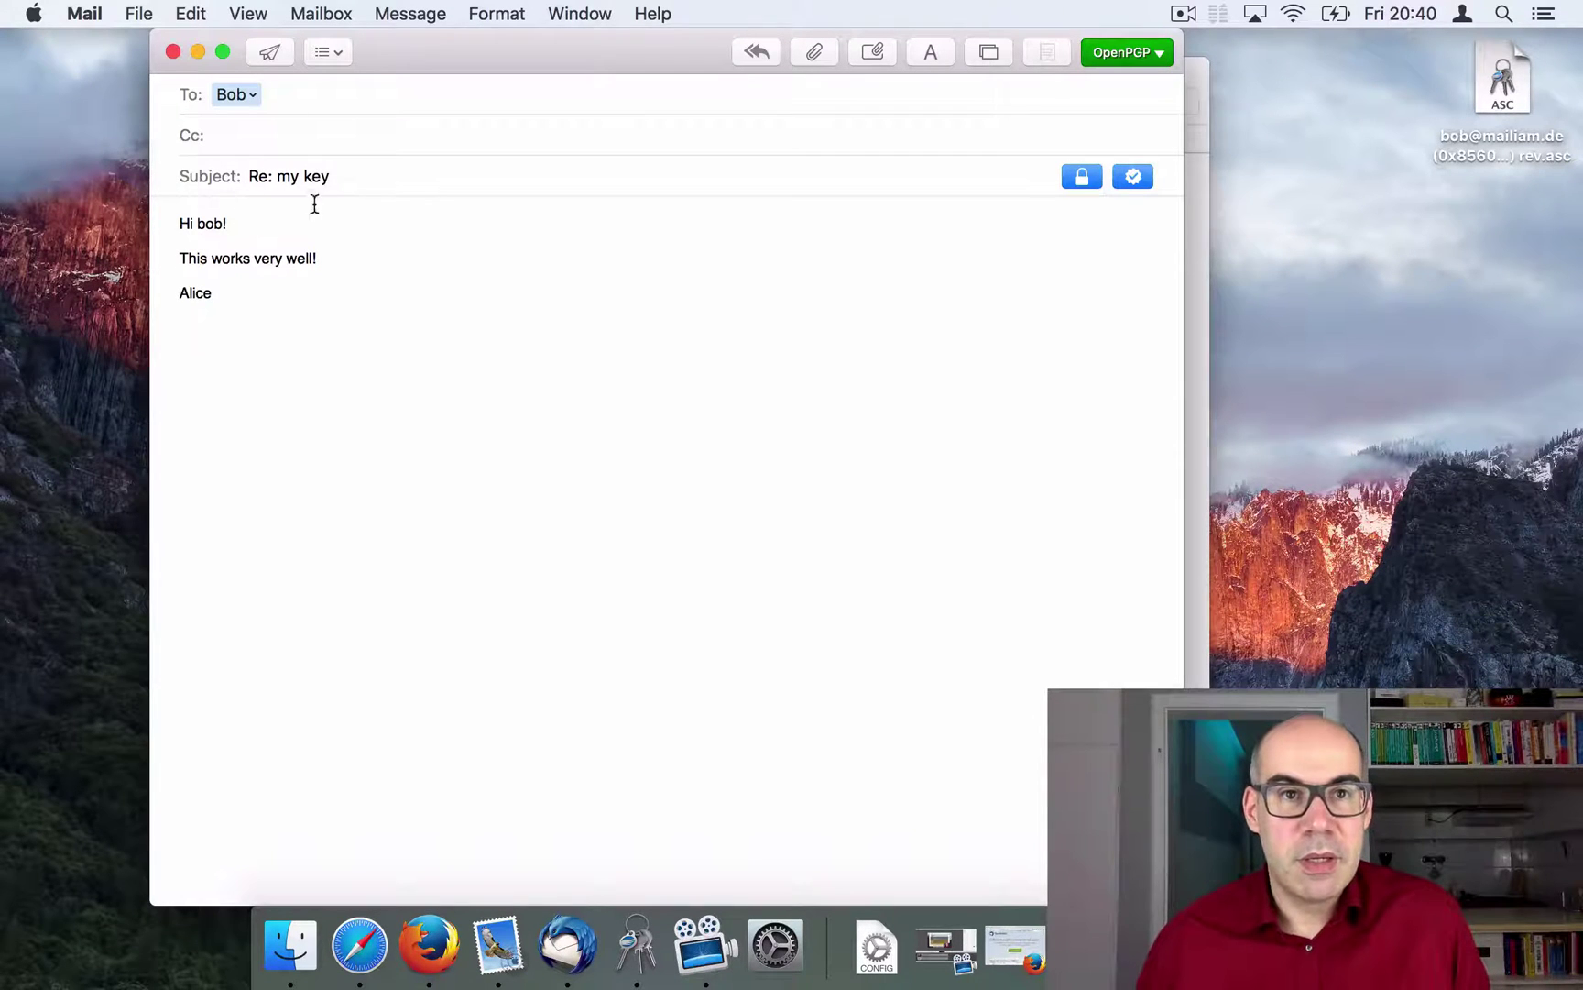
pyautogui.click(265, 49)
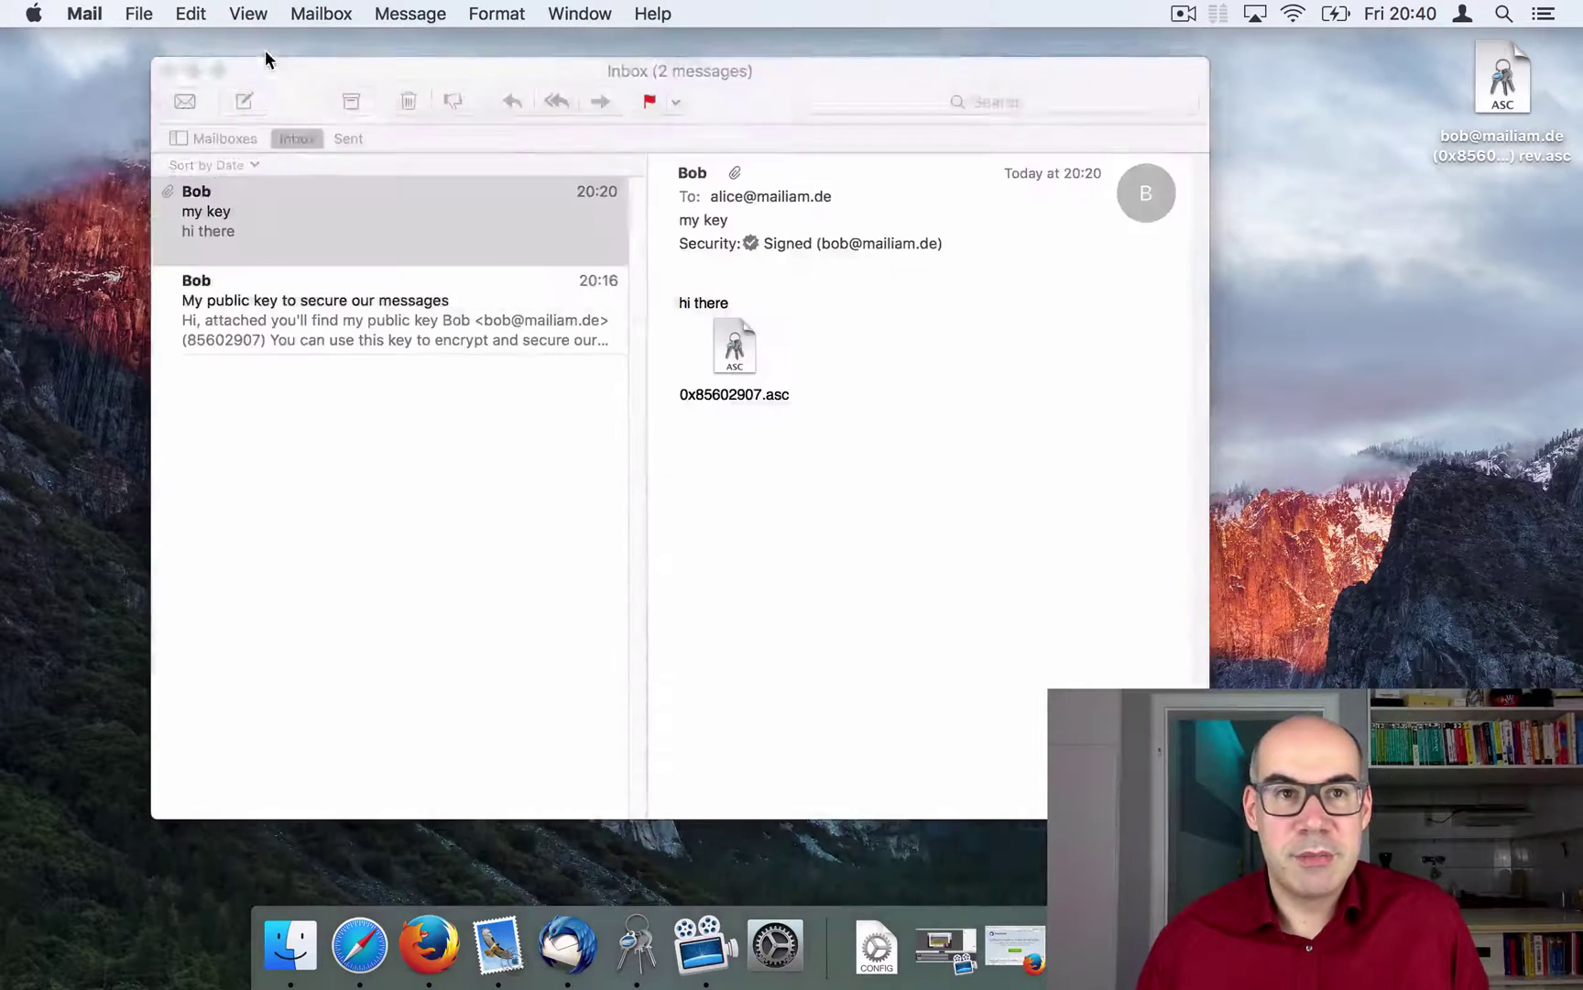
# Step: Open the 'Re: my key' reply in Thunderbird to see it decrypted with a good signature
pyautogui.press('super+m')
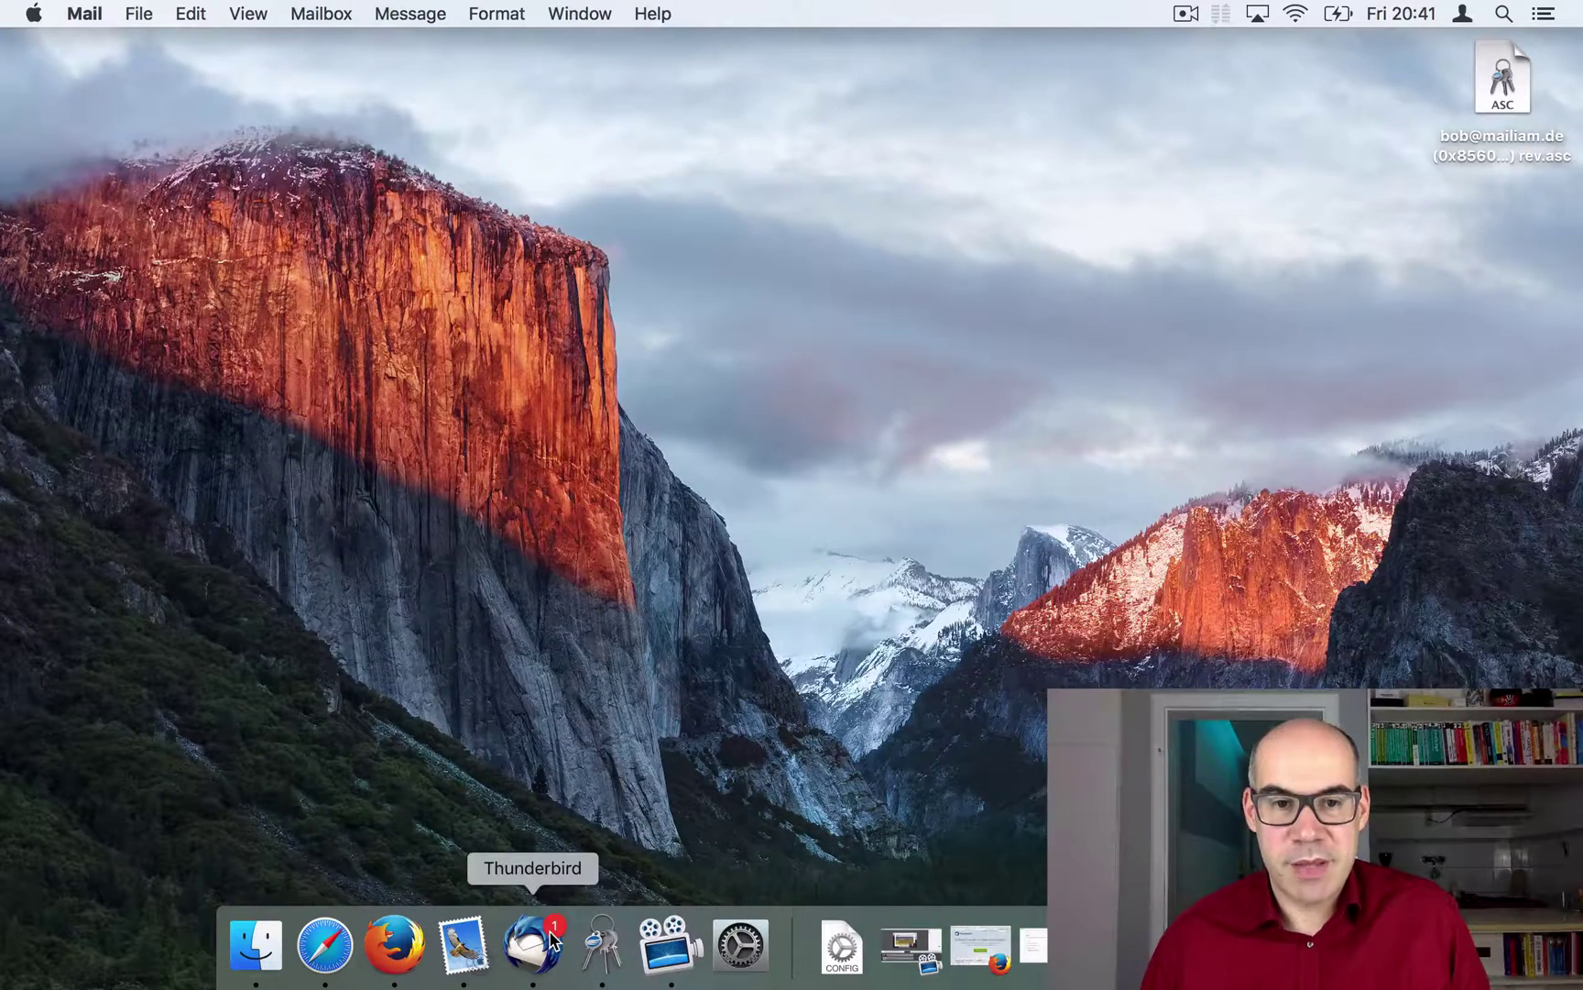
pyautogui.click(555, 941)
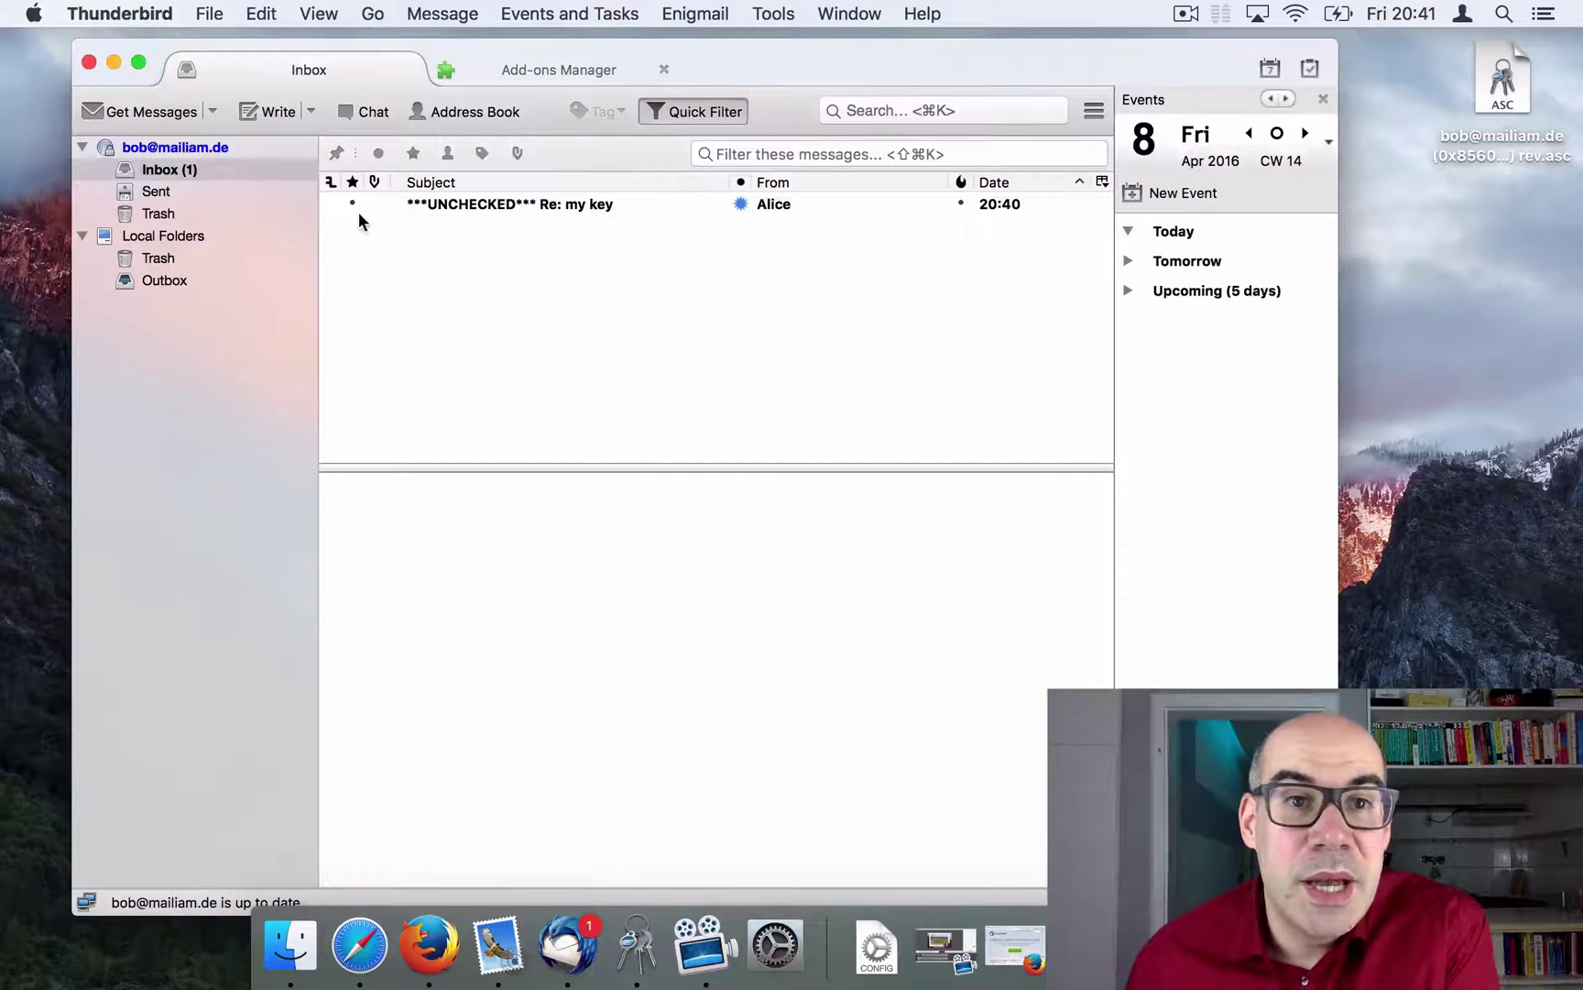
pyautogui.click(586, 205)
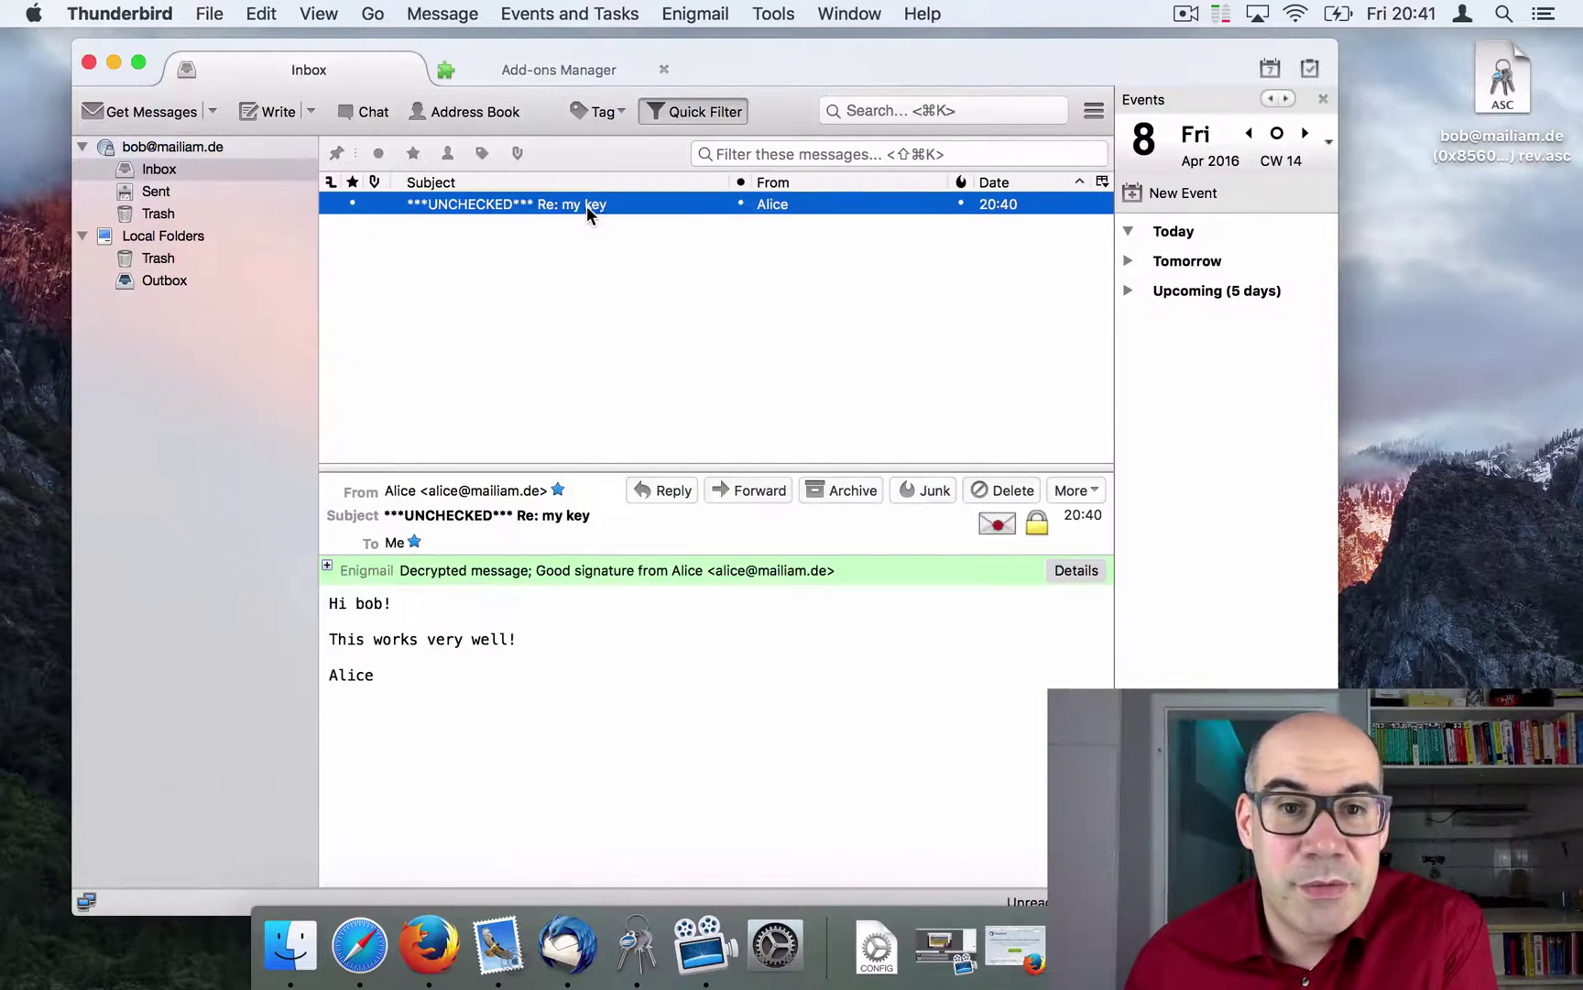
pyautogui.moveTo(851, 52); pyautogui.dragTo(883, 42)
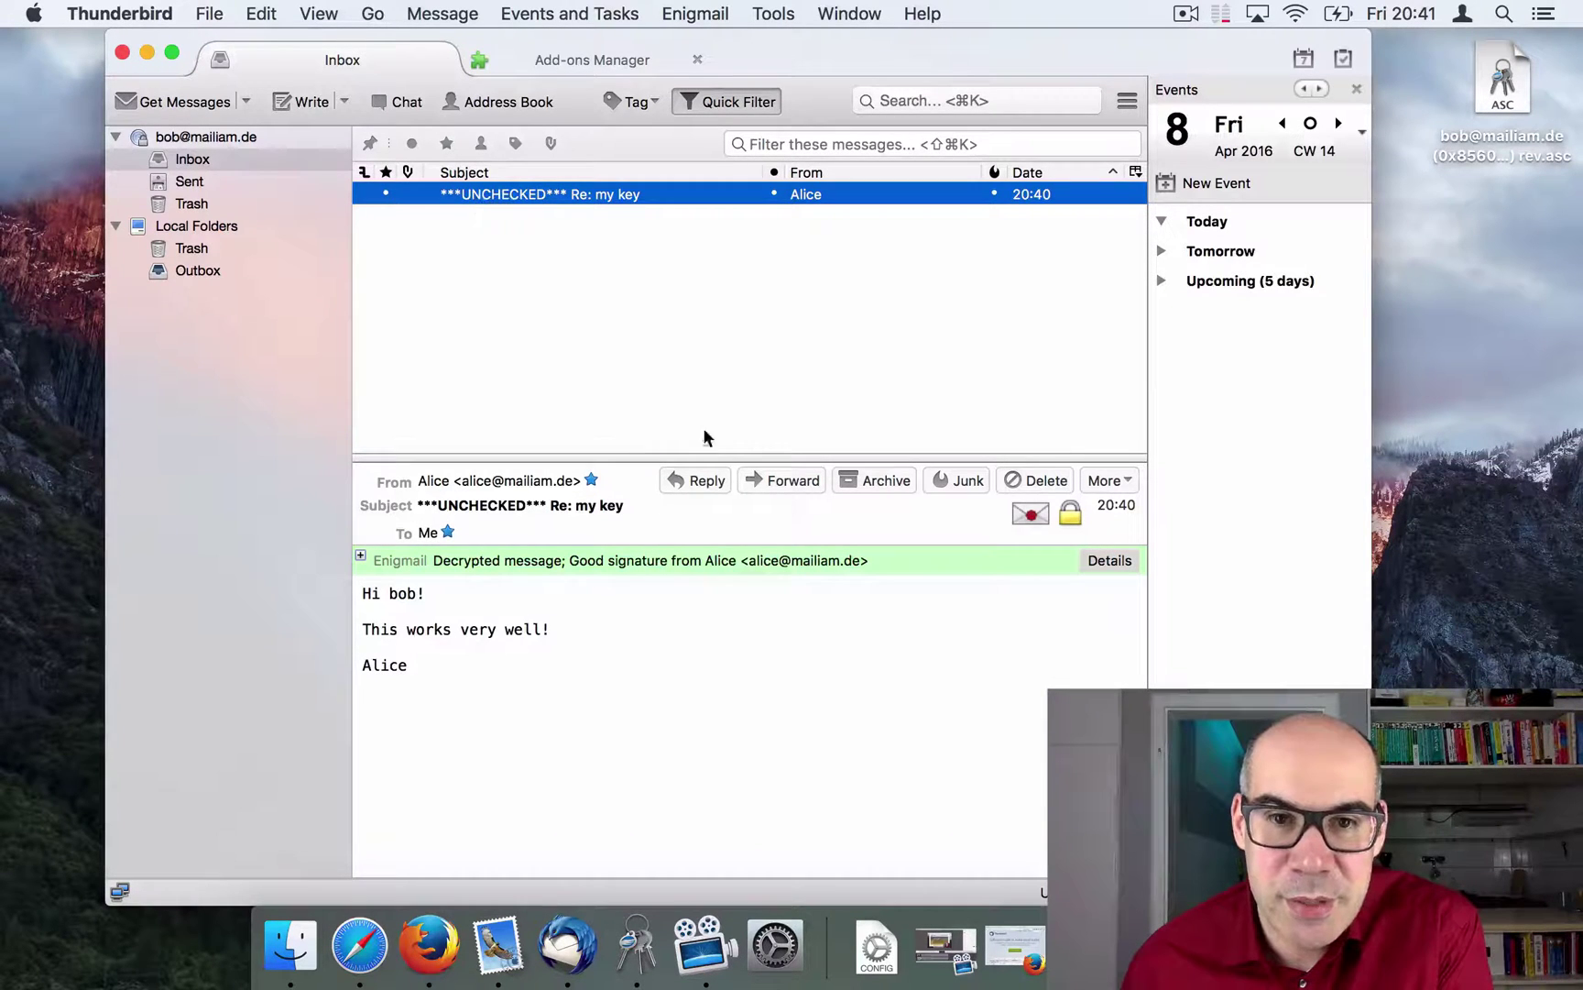
# Step: Reply with a greeting and 'Thanks for your mail. That works very well.', enable signing, and send
pyautogui.click(698, 480)
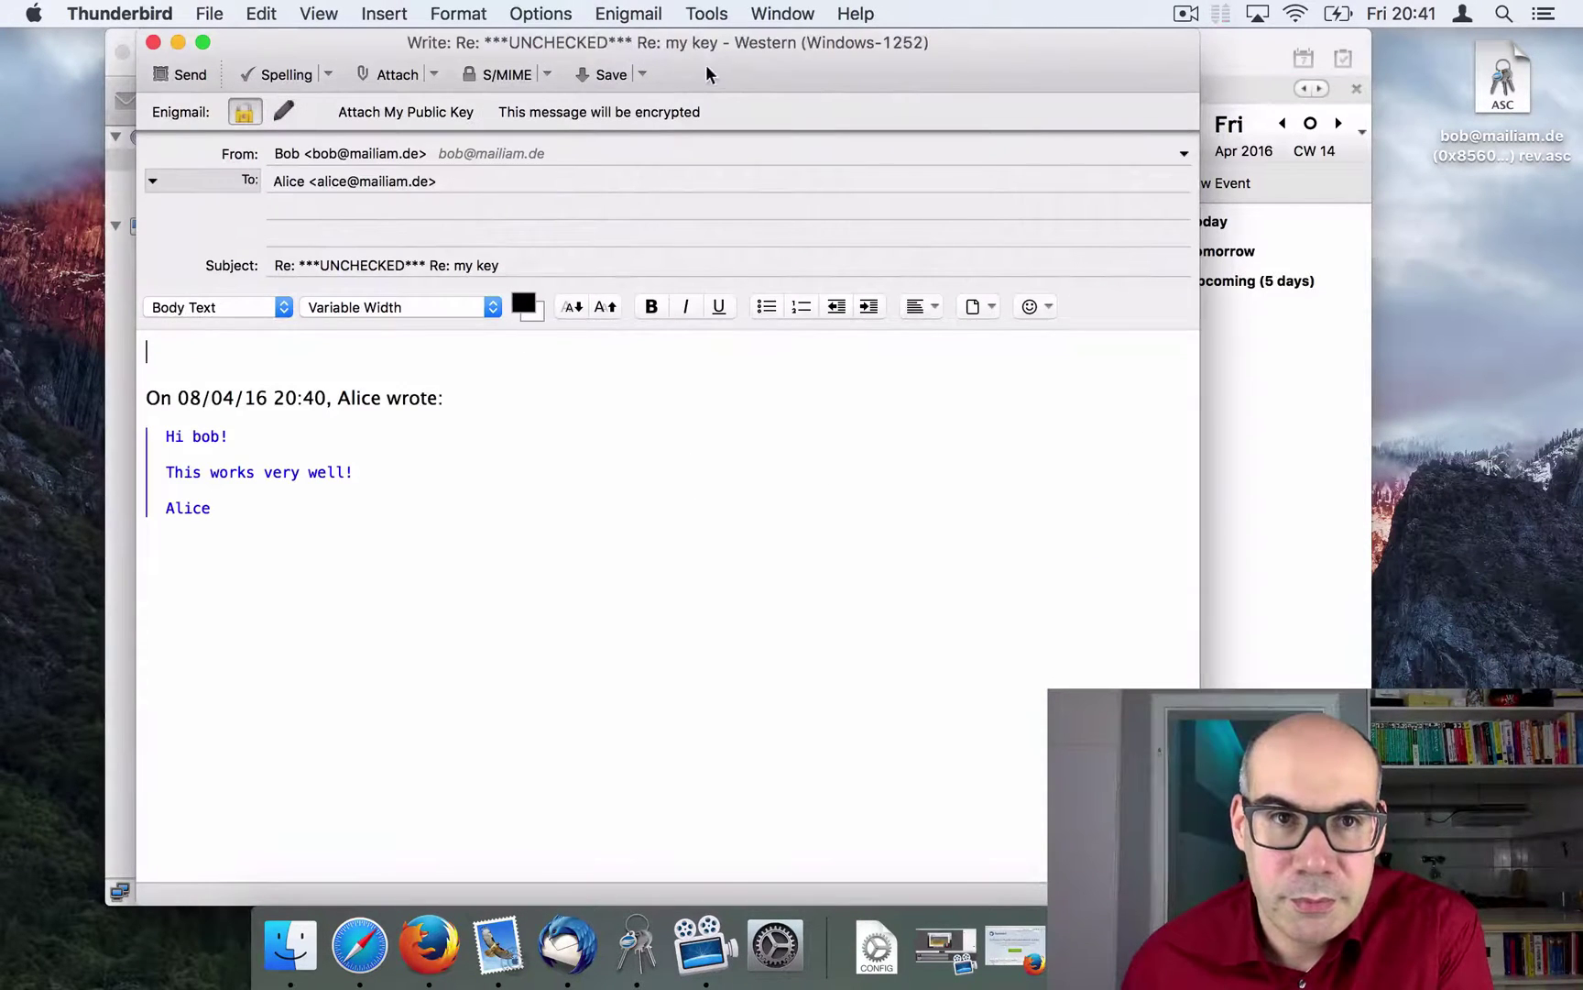
pyautogui.moveTo(706, 74); pyautogui.dragTo(947, 81)
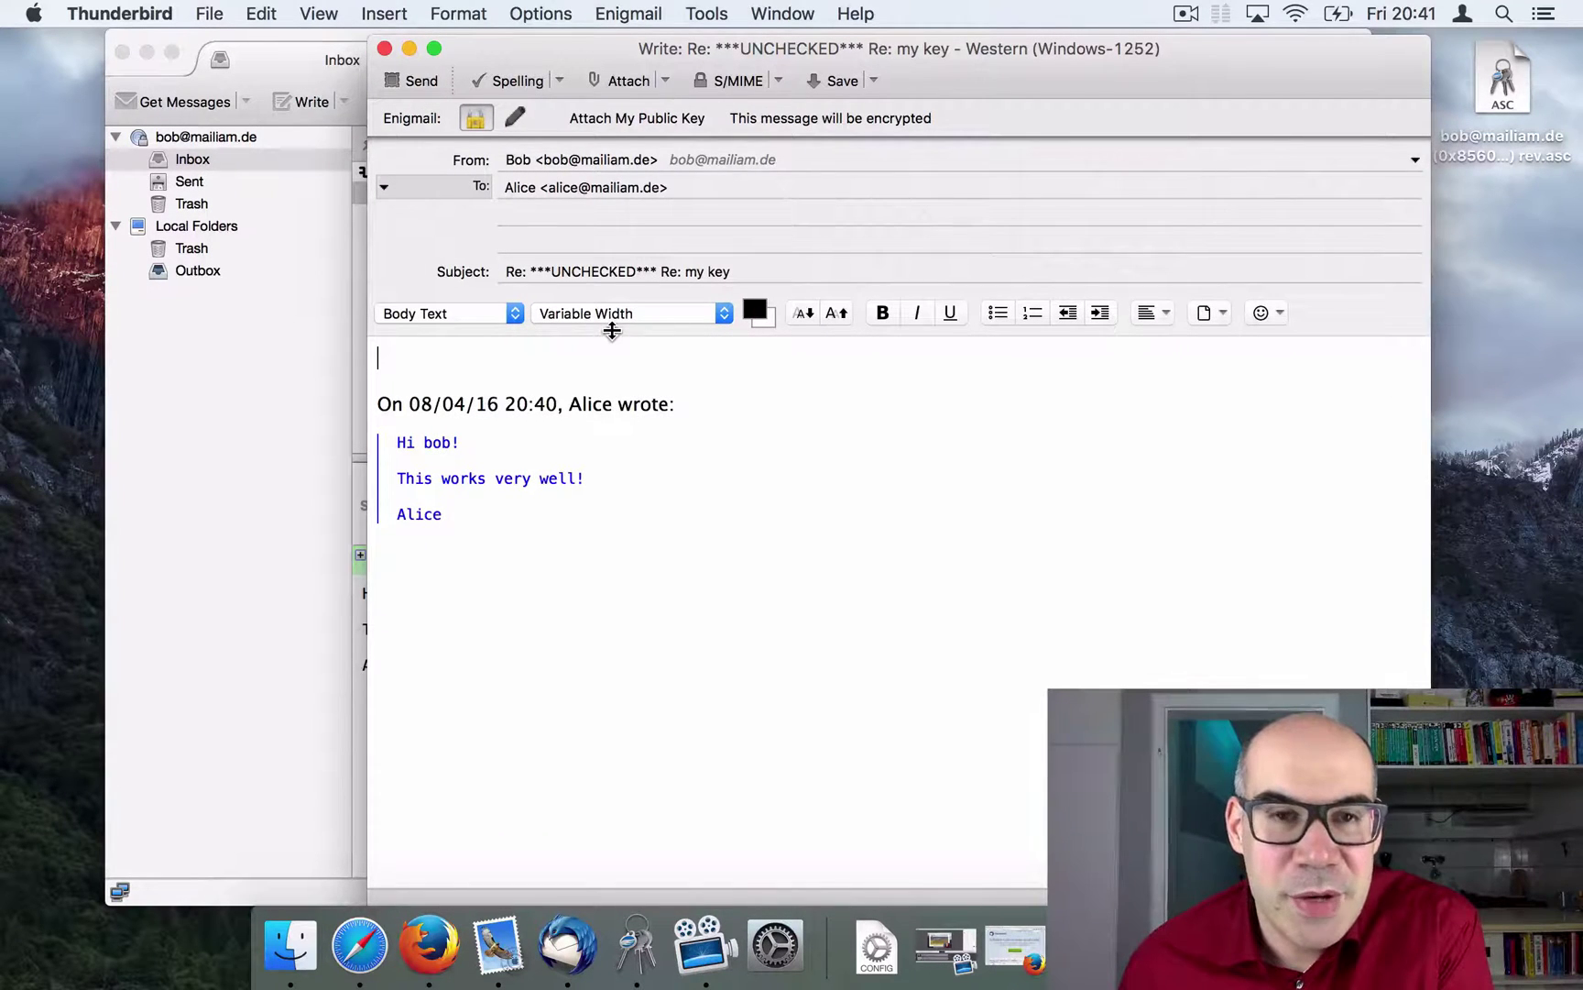
pyautogui.moveTo(492, 364); pyautogui.dragTo(576, 644)
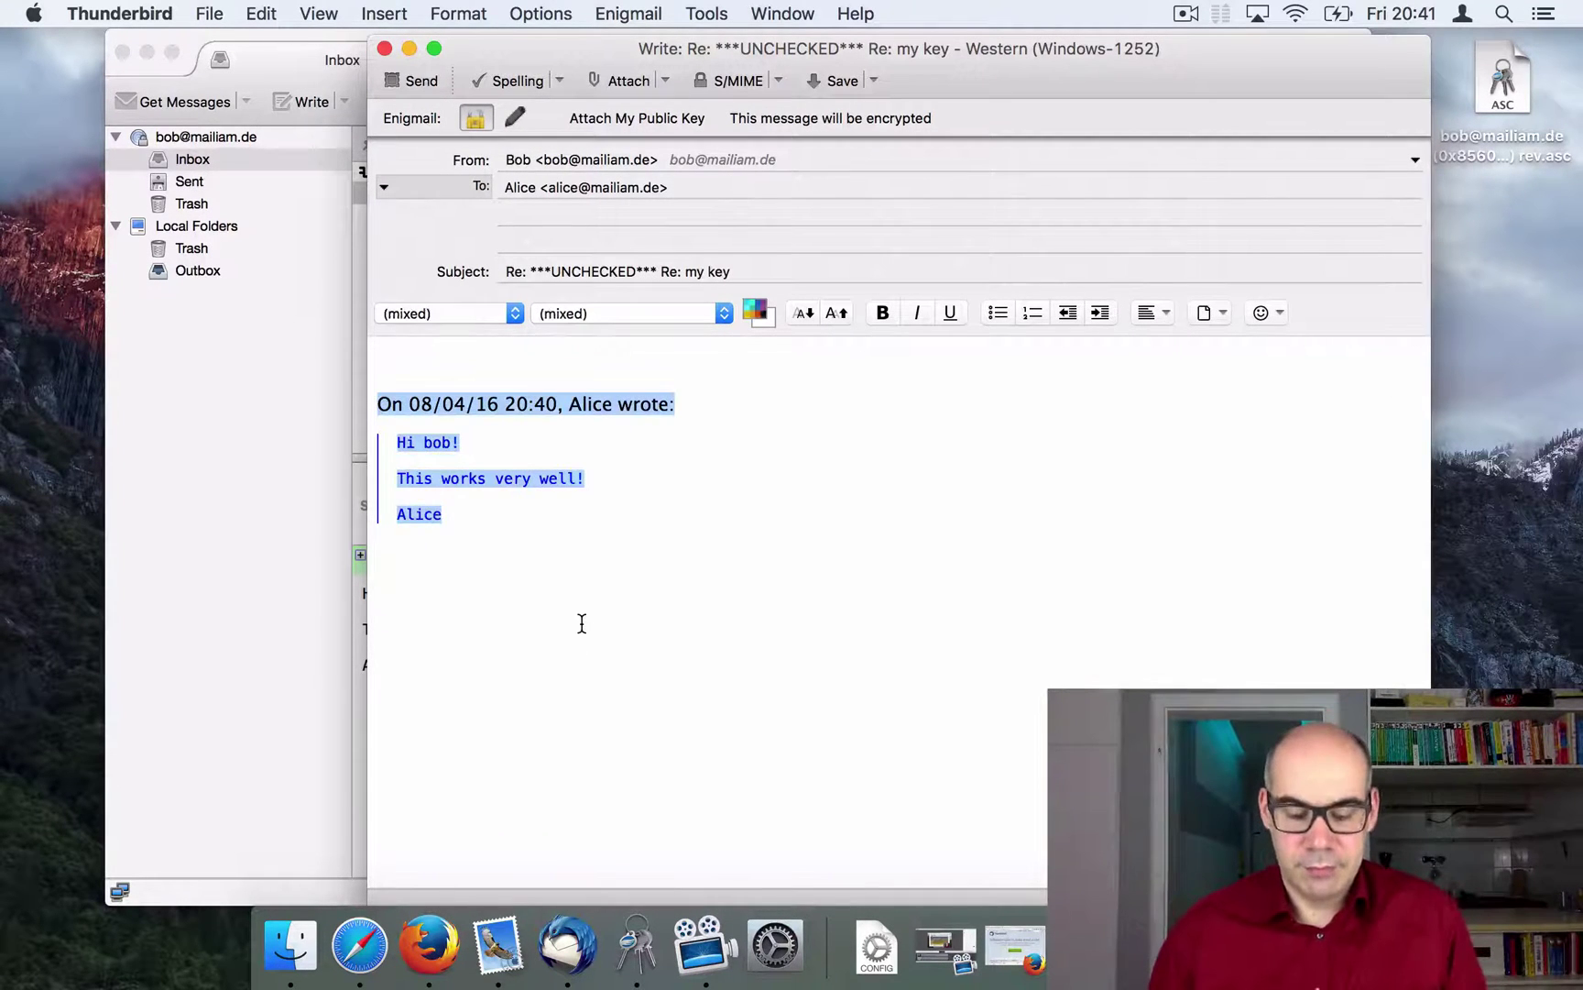
pyautogui.write('Hi B')
pyautogui.press('BackSpace')
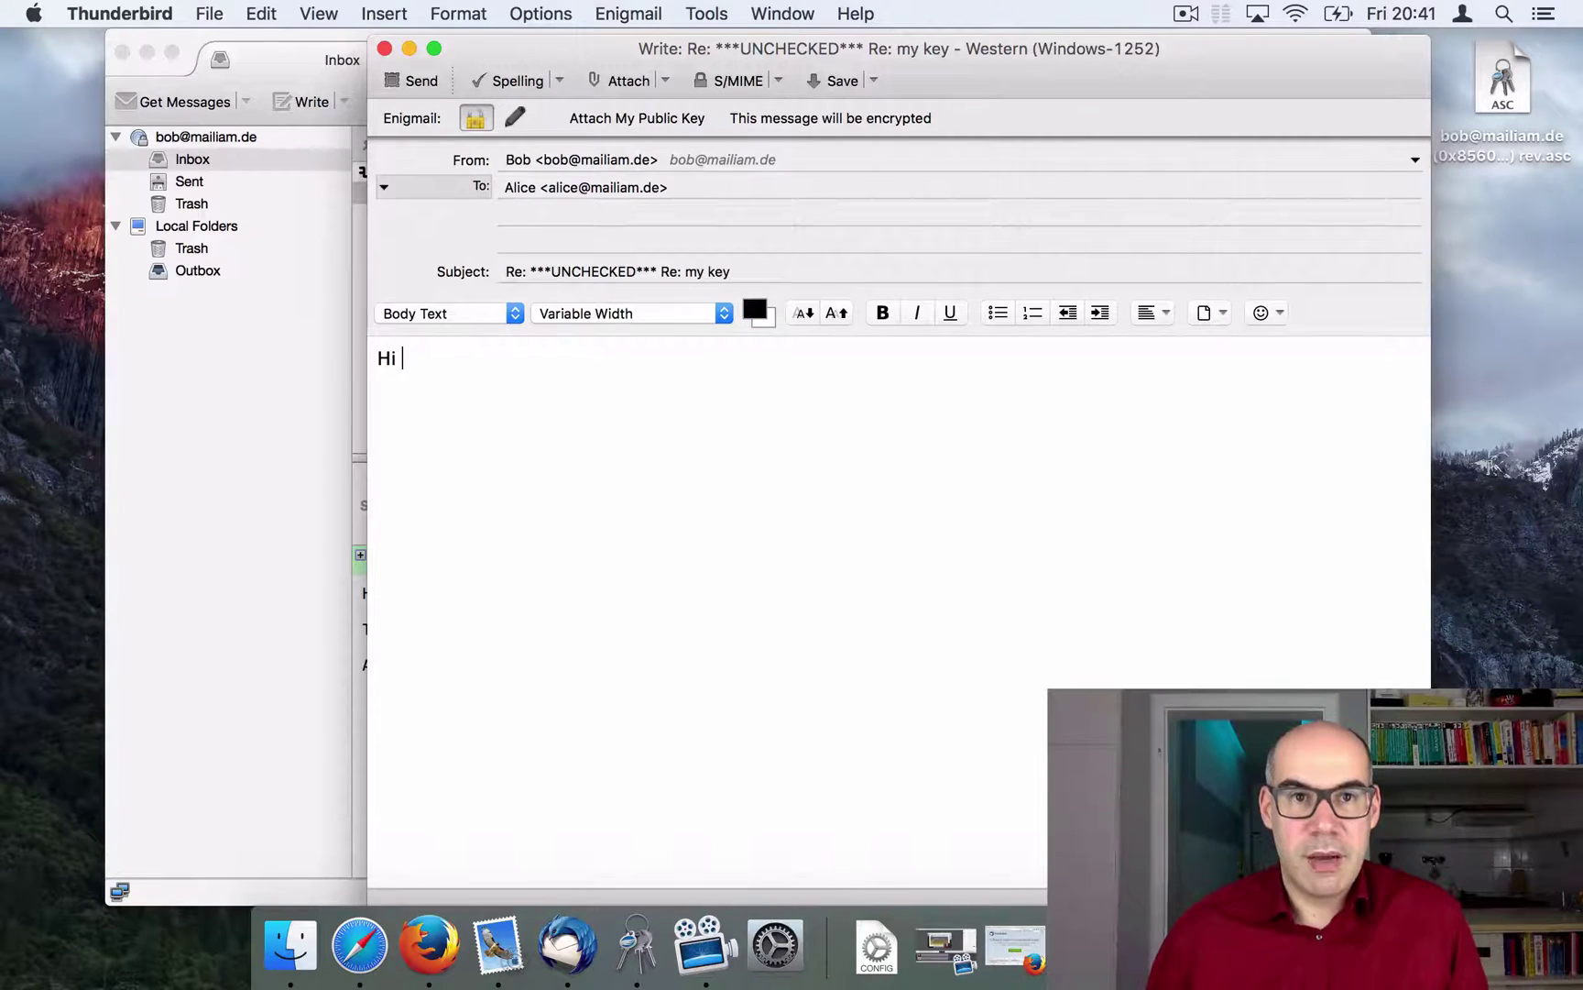
pyautogui.write('Alice!')
pyautogui.press('Return')
pyautogui.press('Return')
pyautogui.write('T')
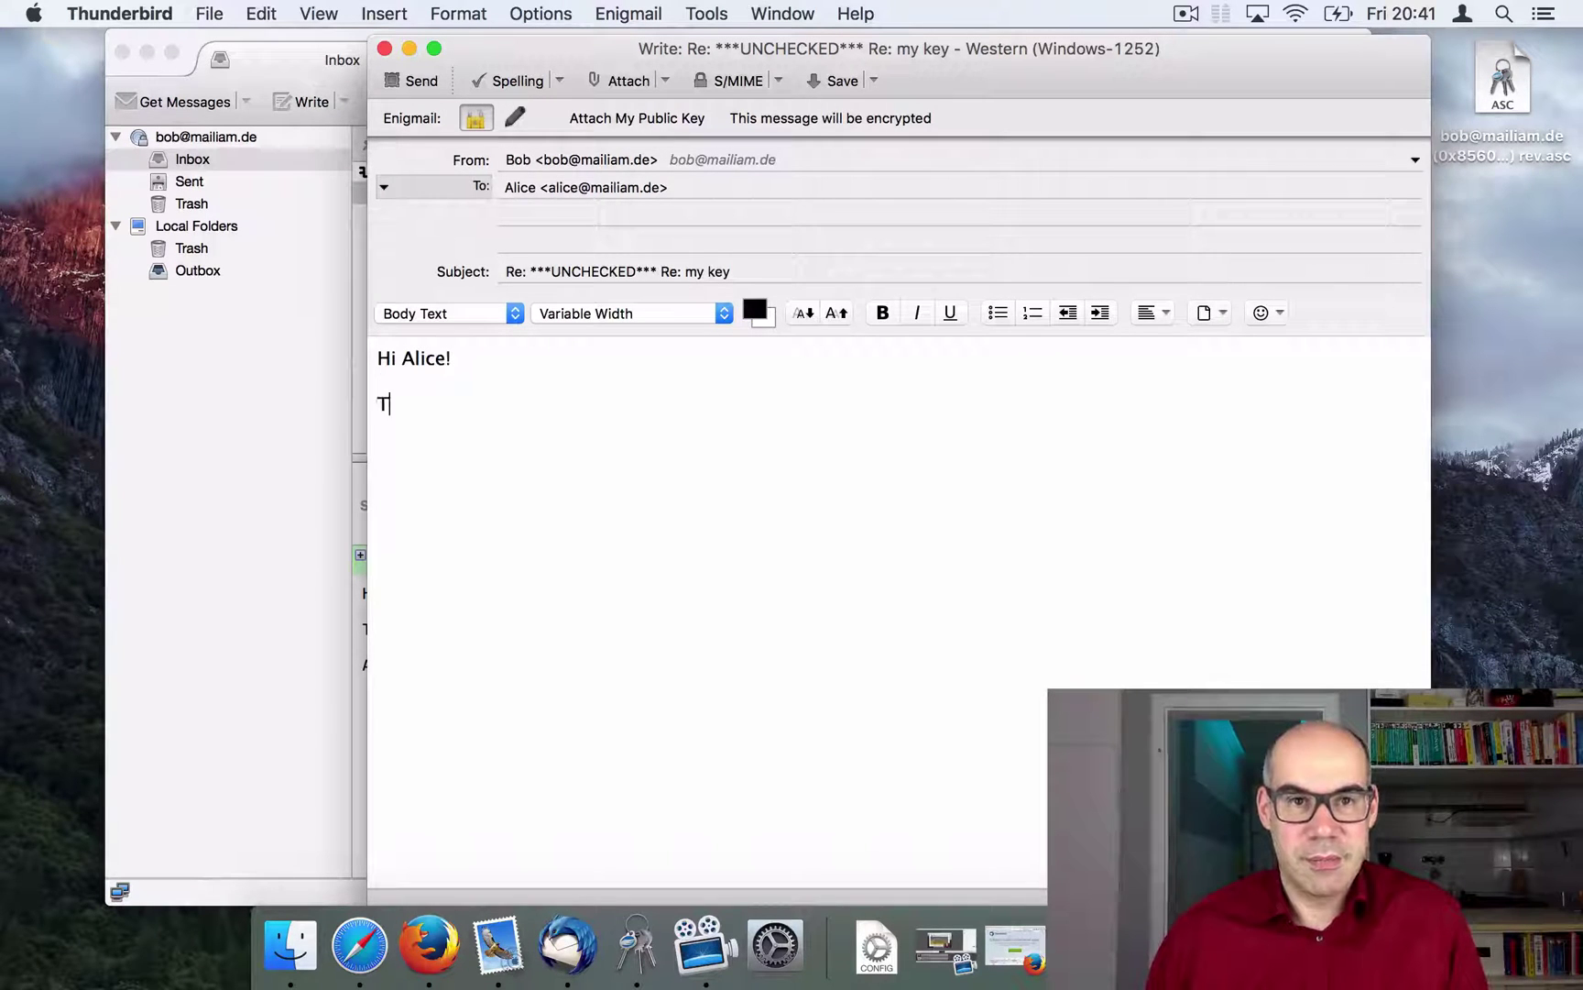
pyautogui.write('hanks fopr')
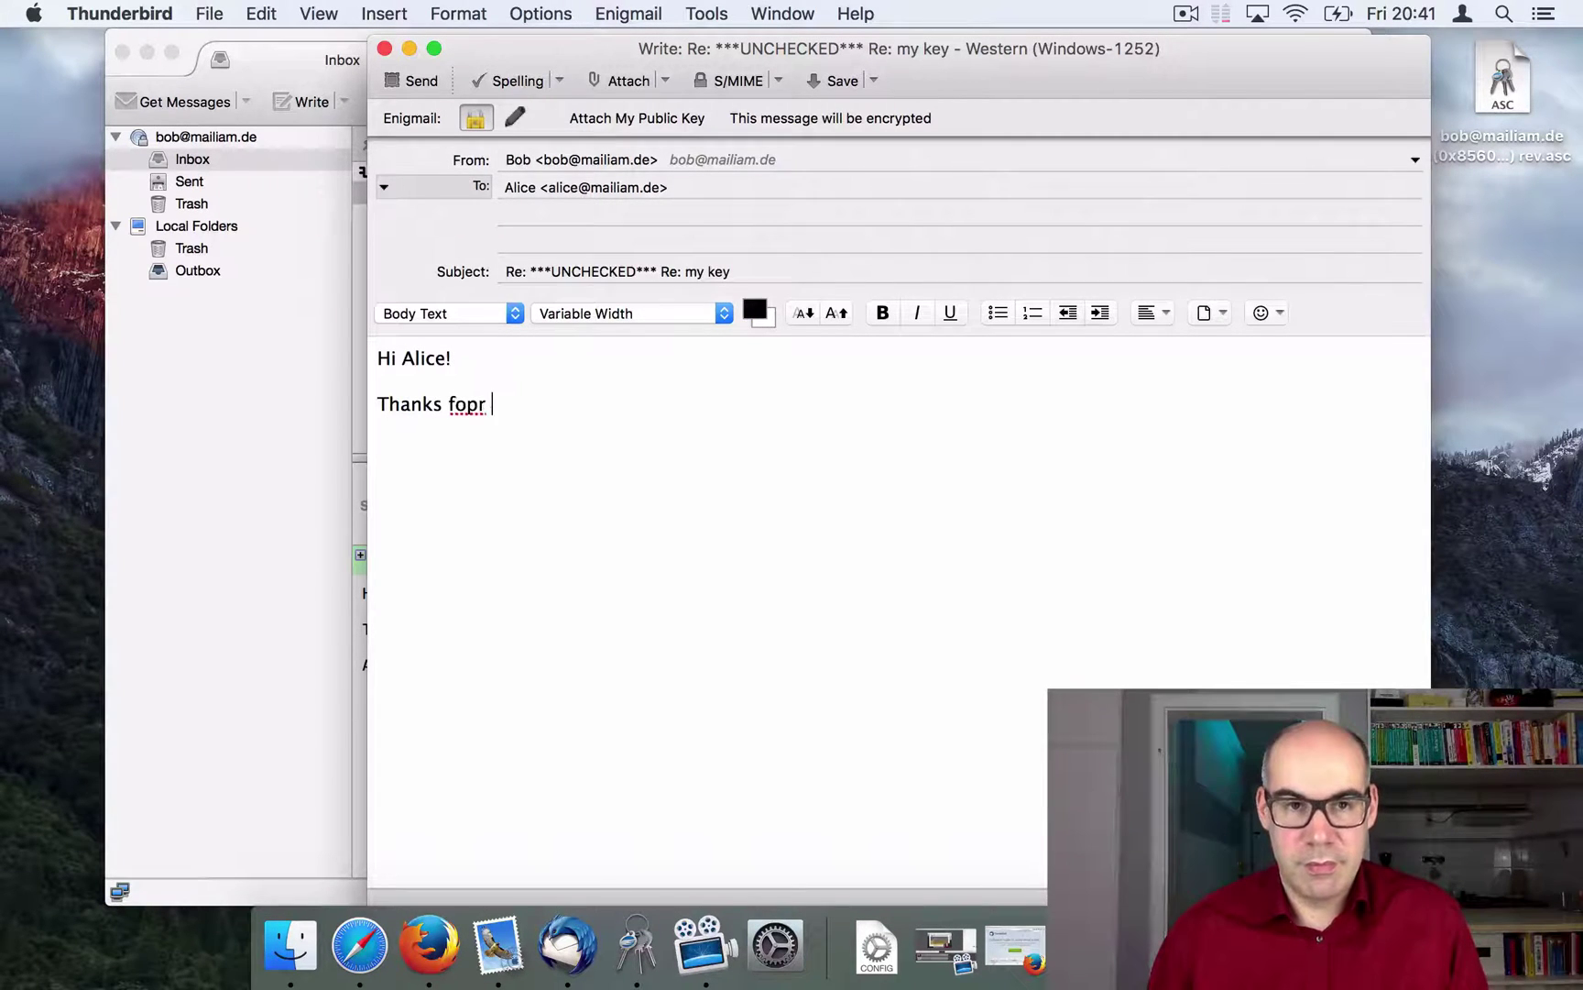
pyautogui.press('BackSpace')
pyautogui.press('BackSpace')
pyautogui.press('BackSpace')
pyautogui.write('r your ')
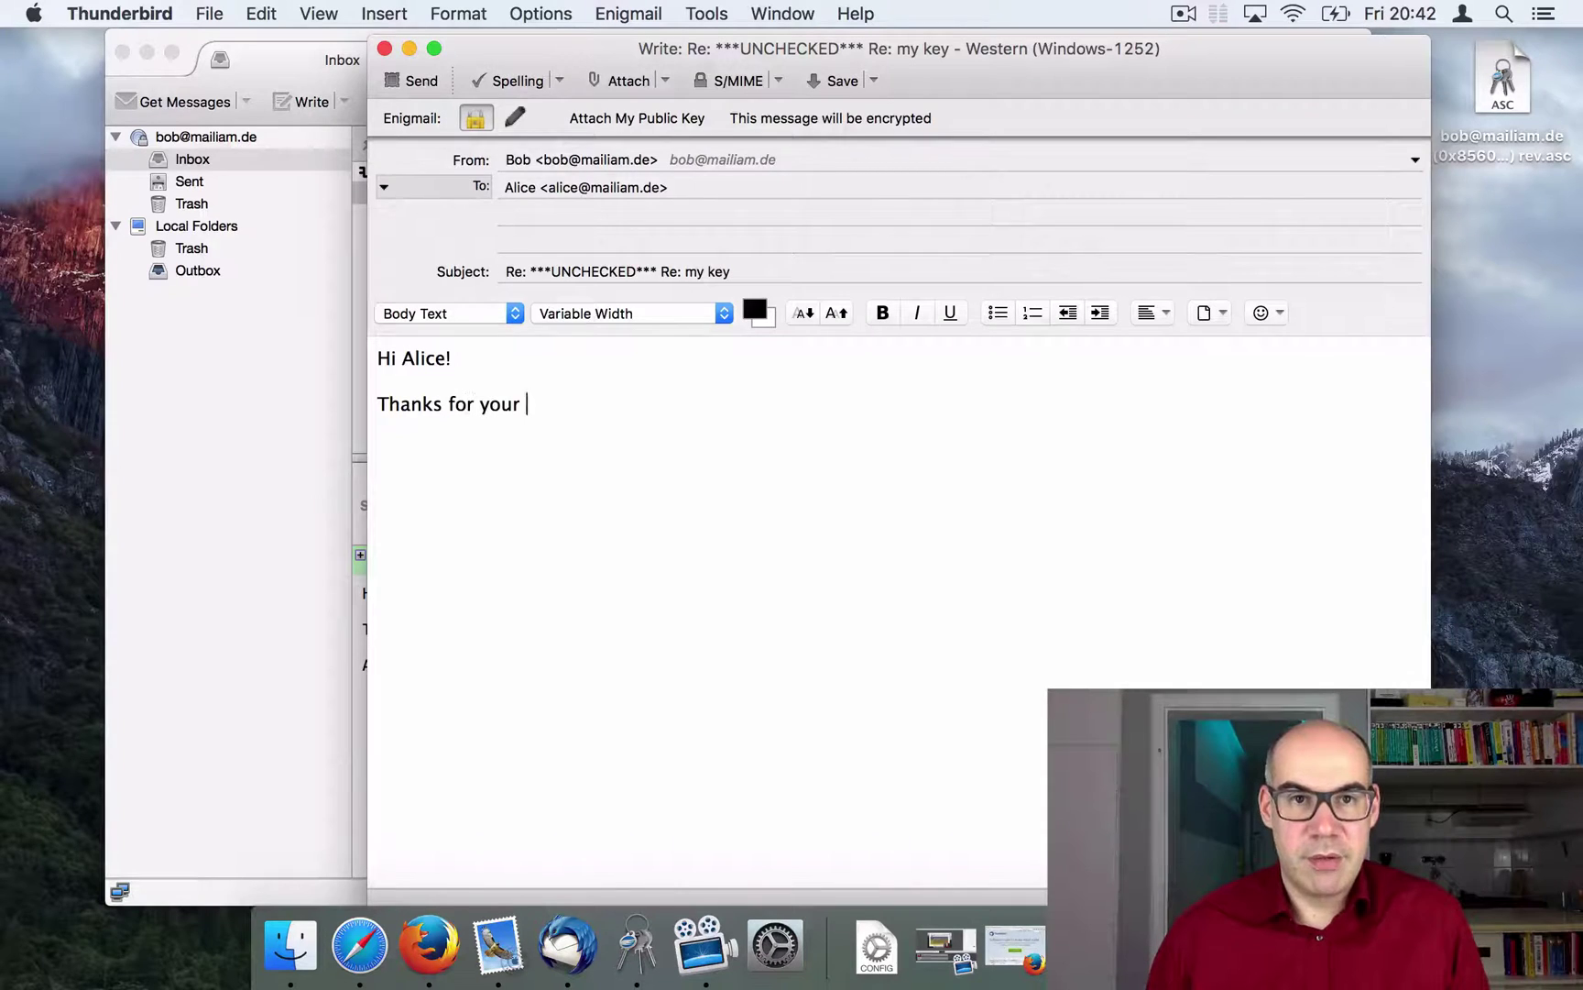
pyautogui.write('mail. Th')
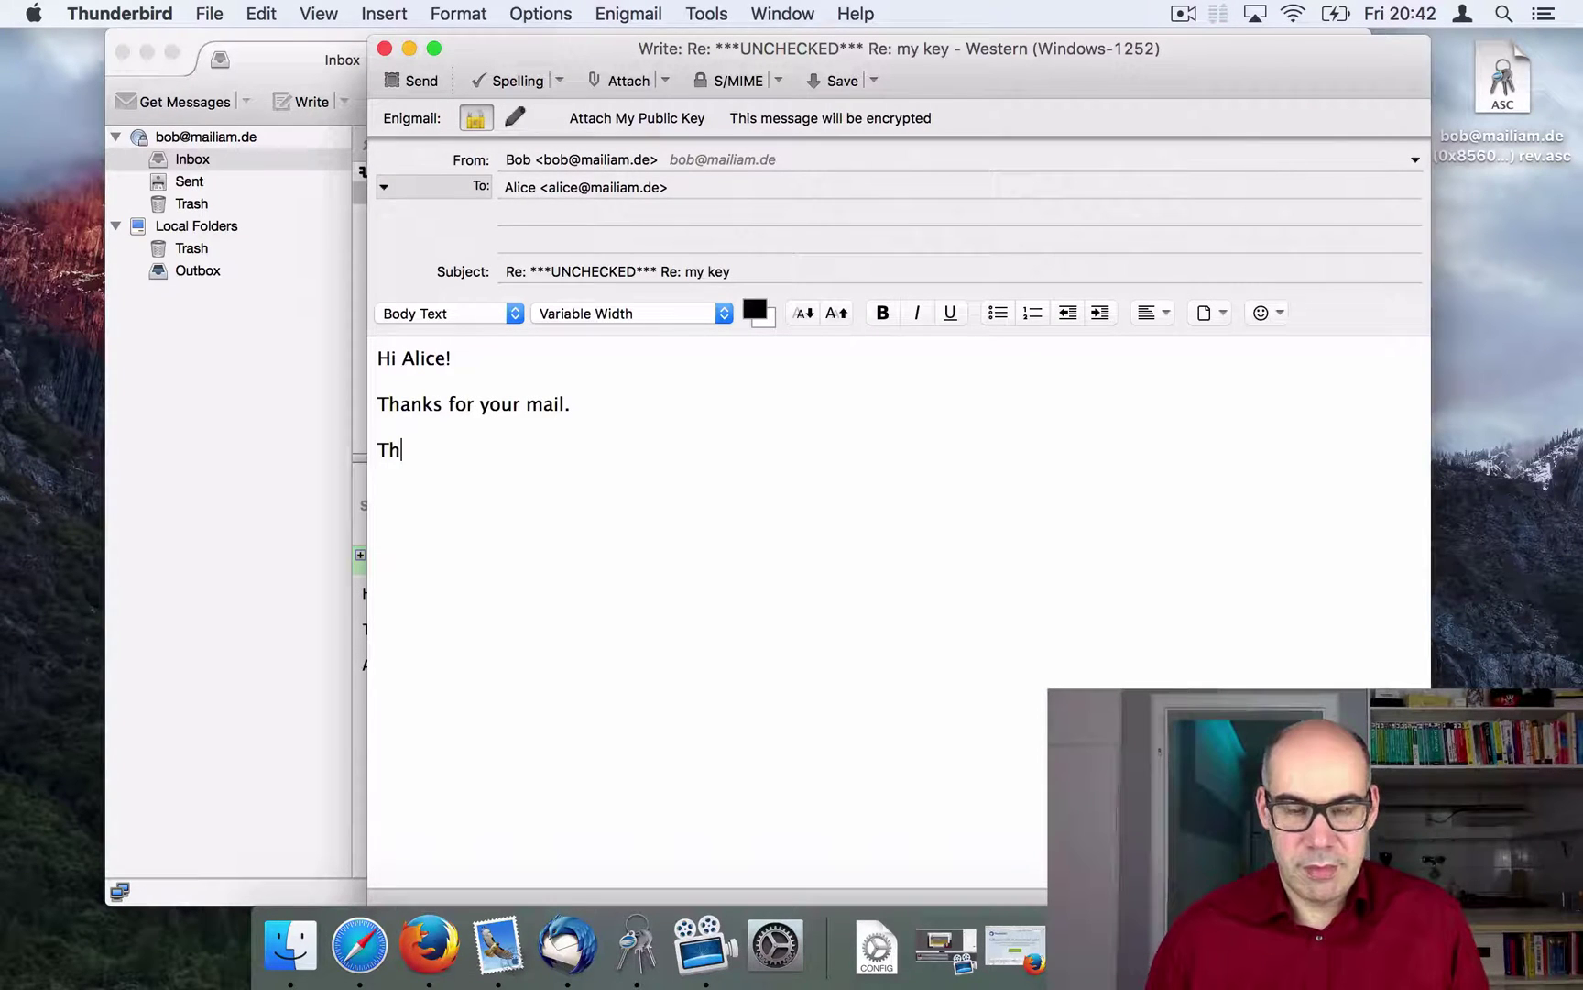
pyautogui.write('at work')
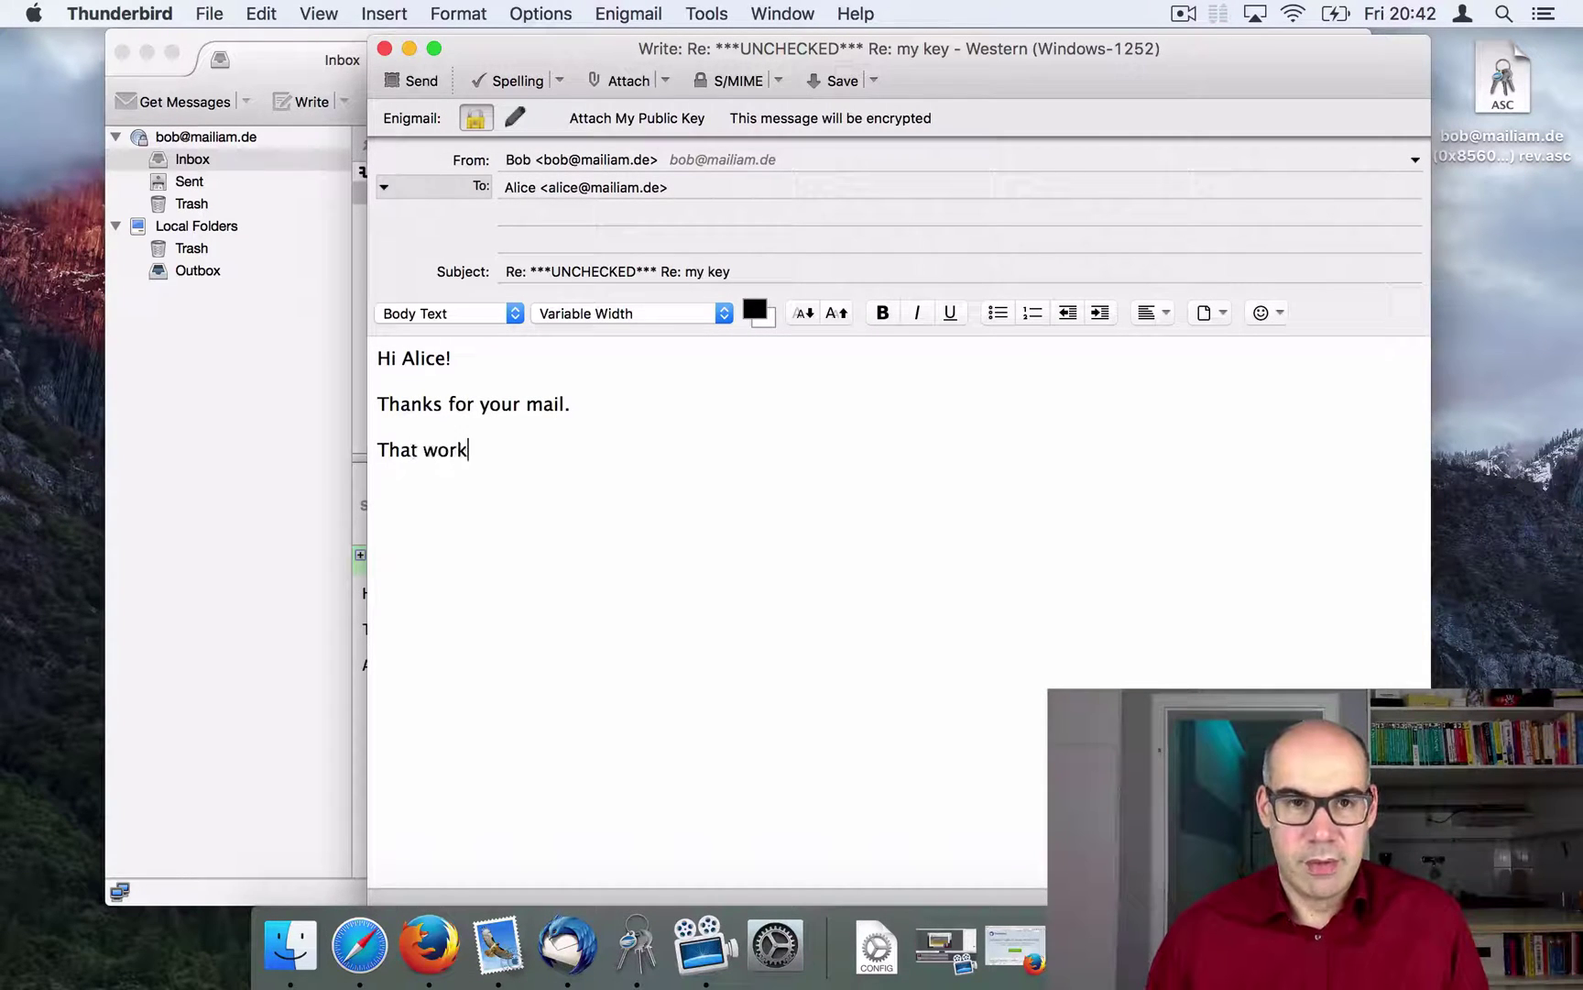
pyautogui.write('s v')
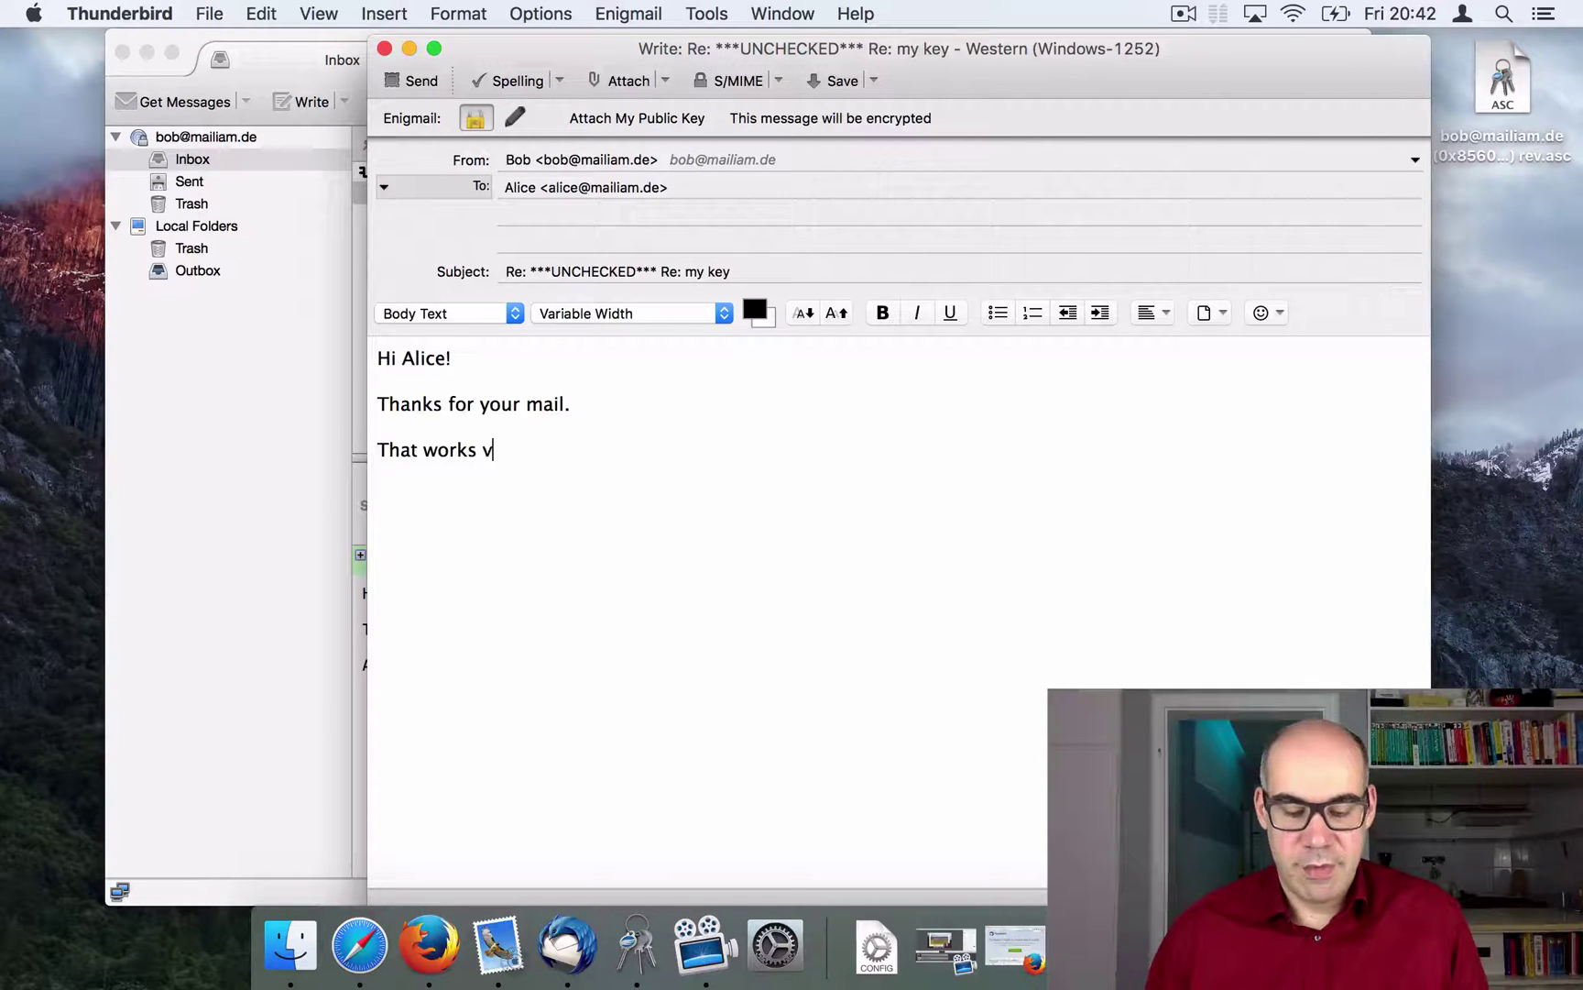
pyautogui.write('ery well. ')
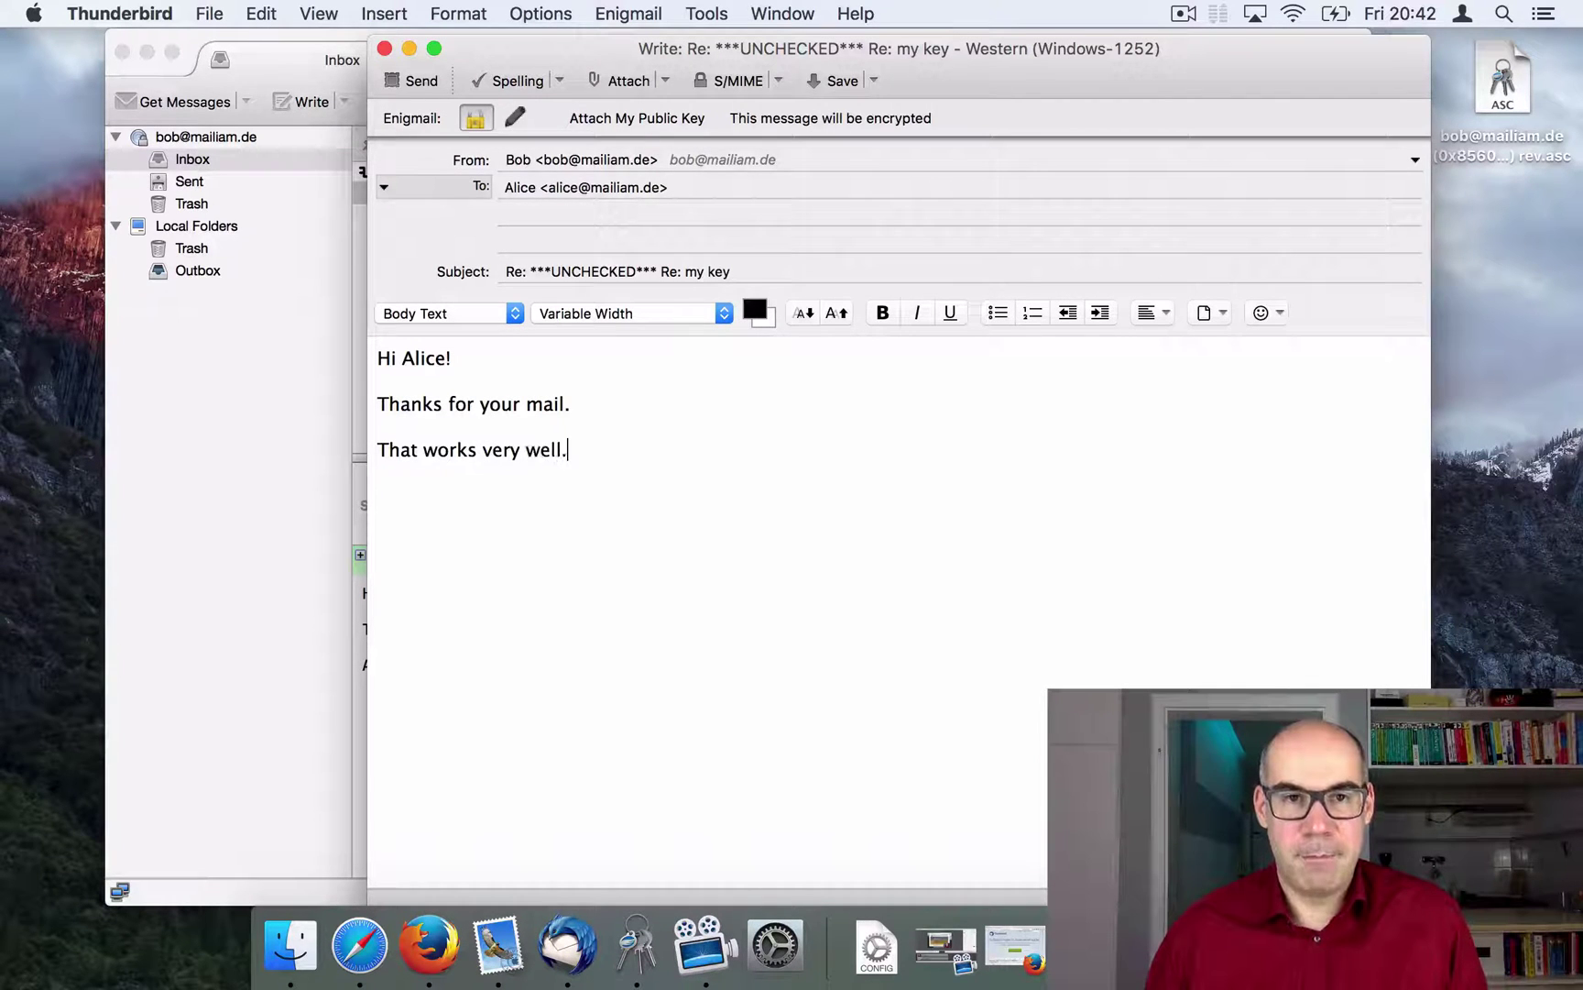
pyautogui.write('Bob')
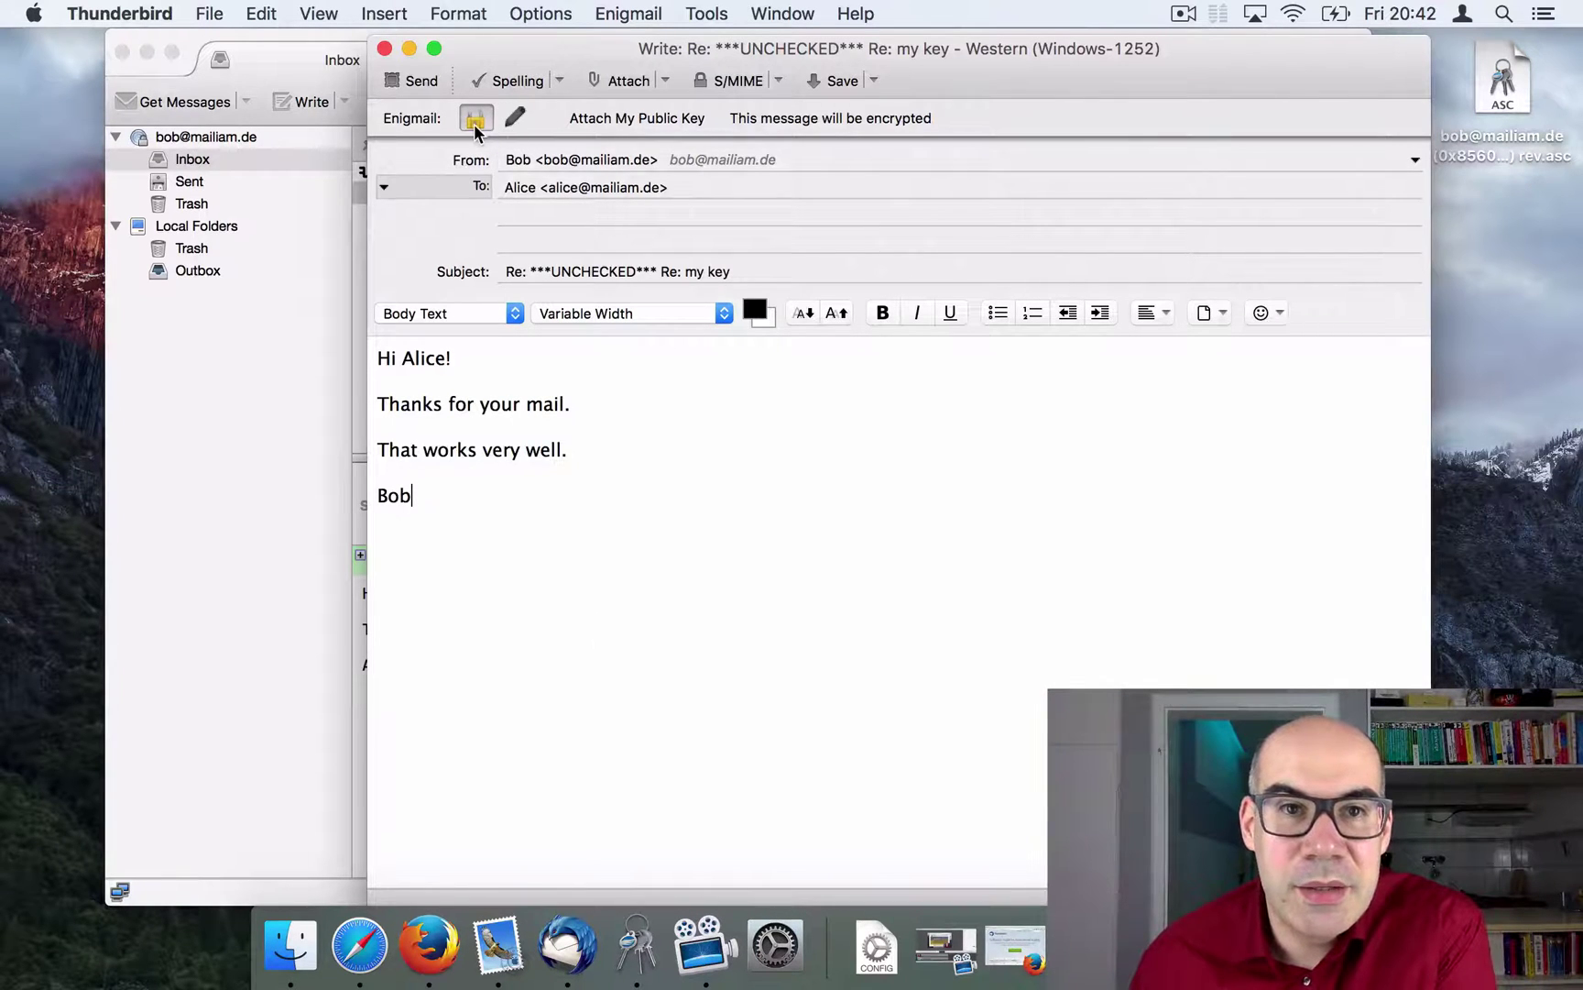
pyautogui.click(505, 123)
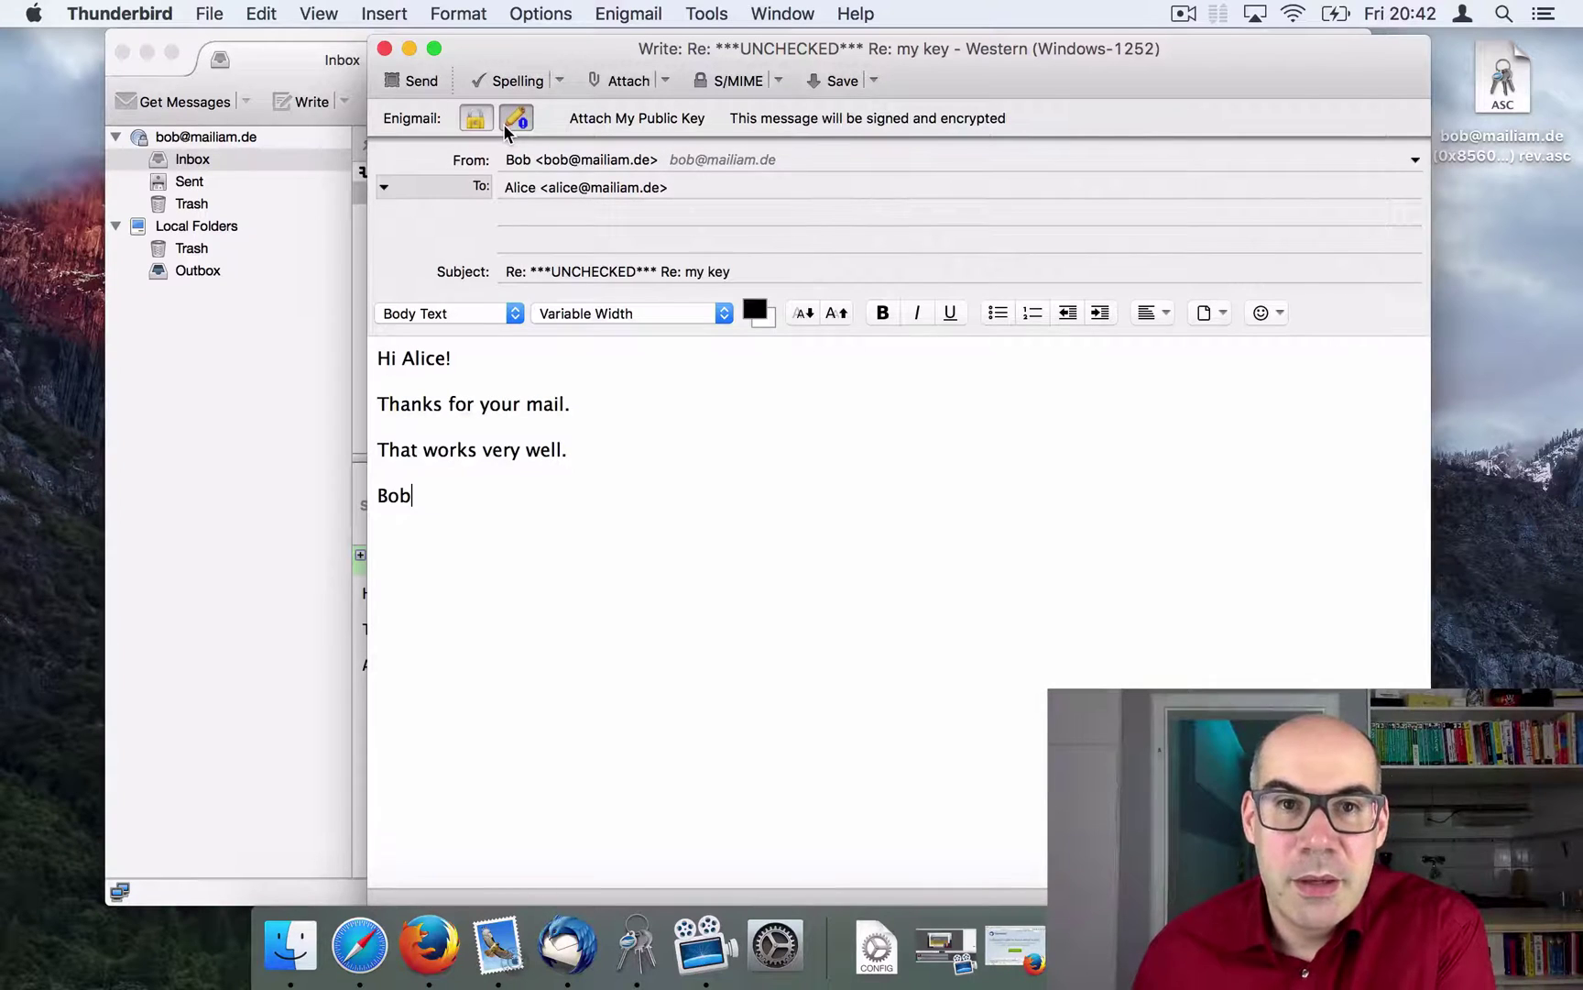
pyautogui.click(411, 80)
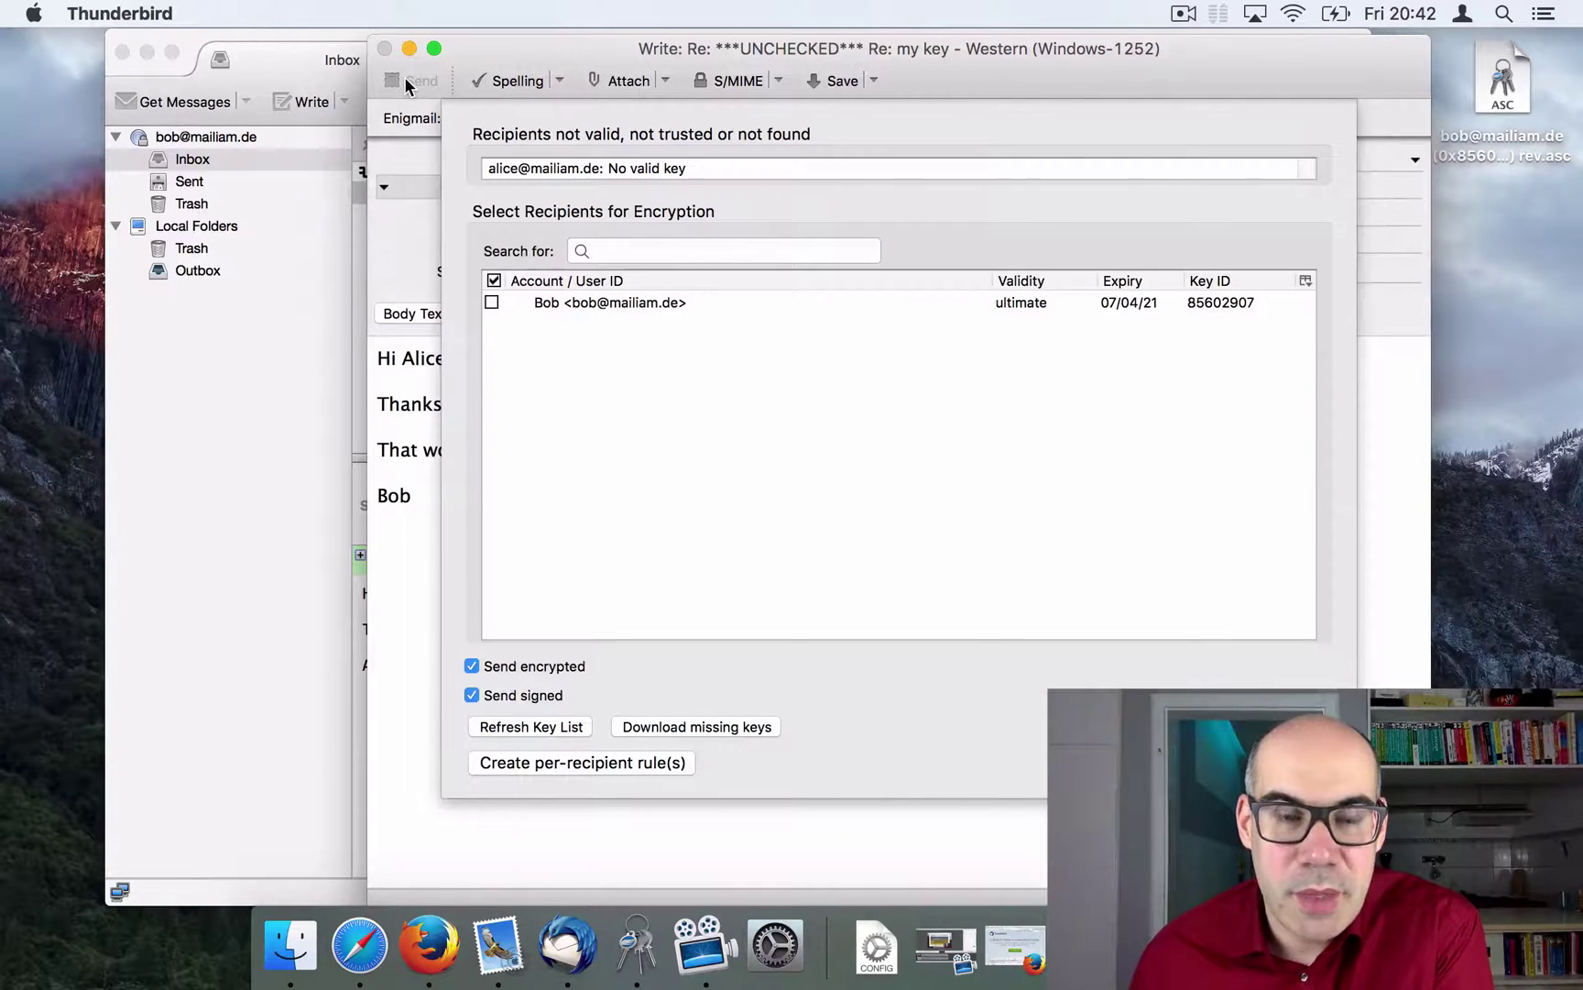
# Step: Refresh the Recipients key list so key 6747F924 is found, then send the encrypted reply
pyautogui.click(560, 738)
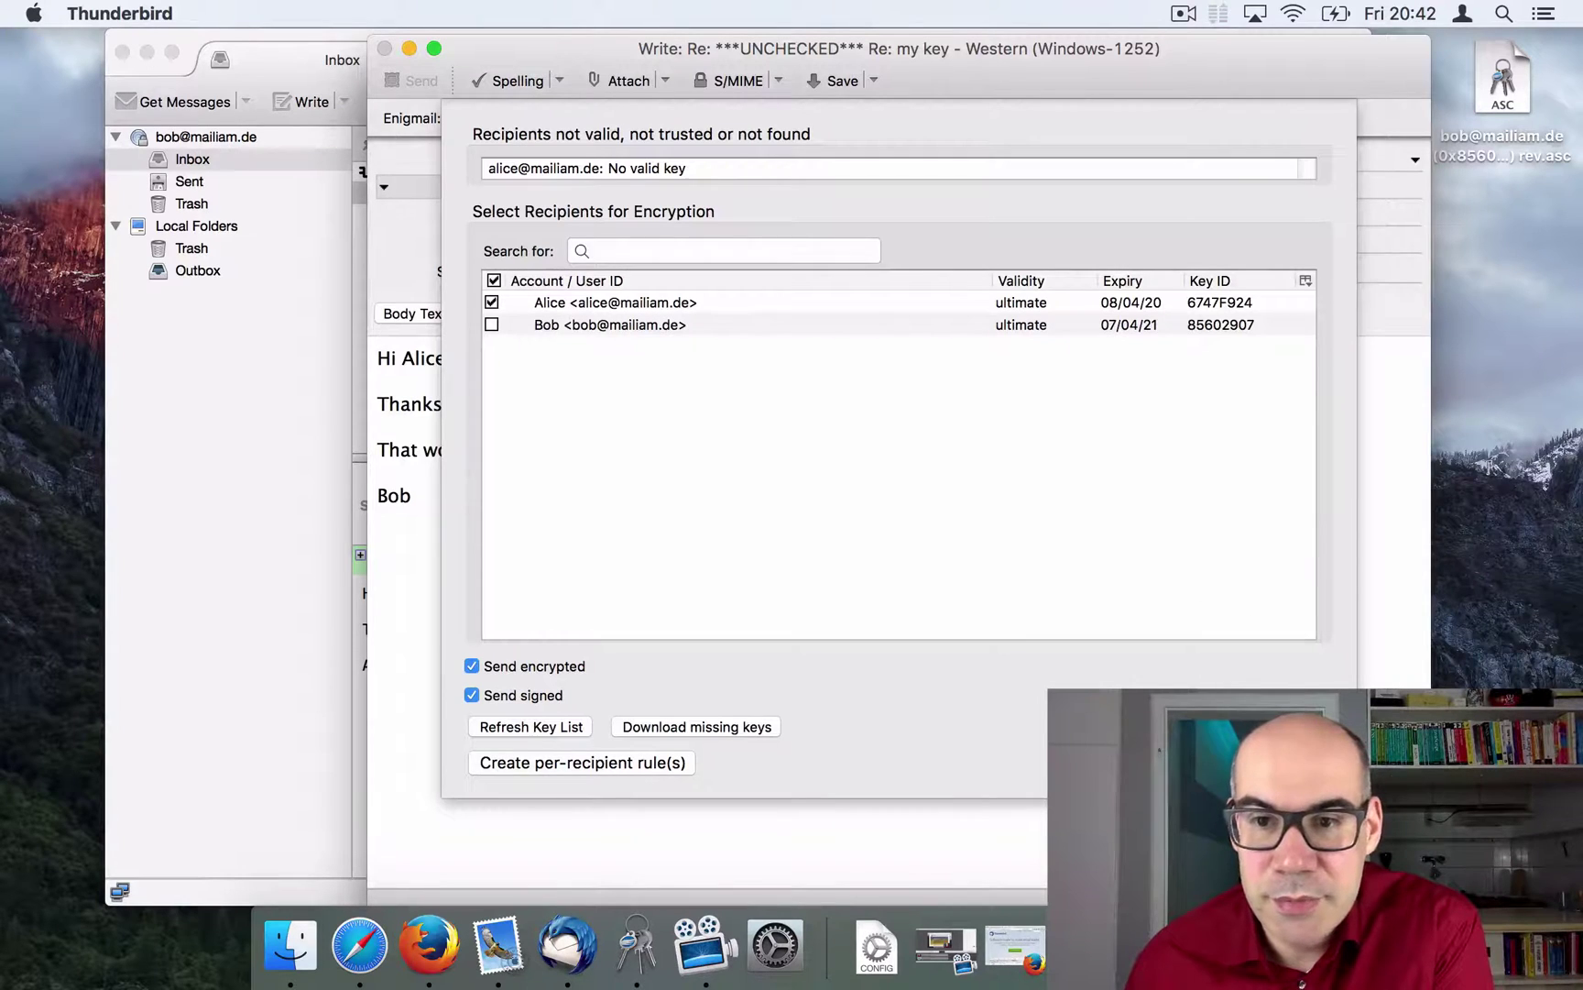
pyautogui.press('Return')
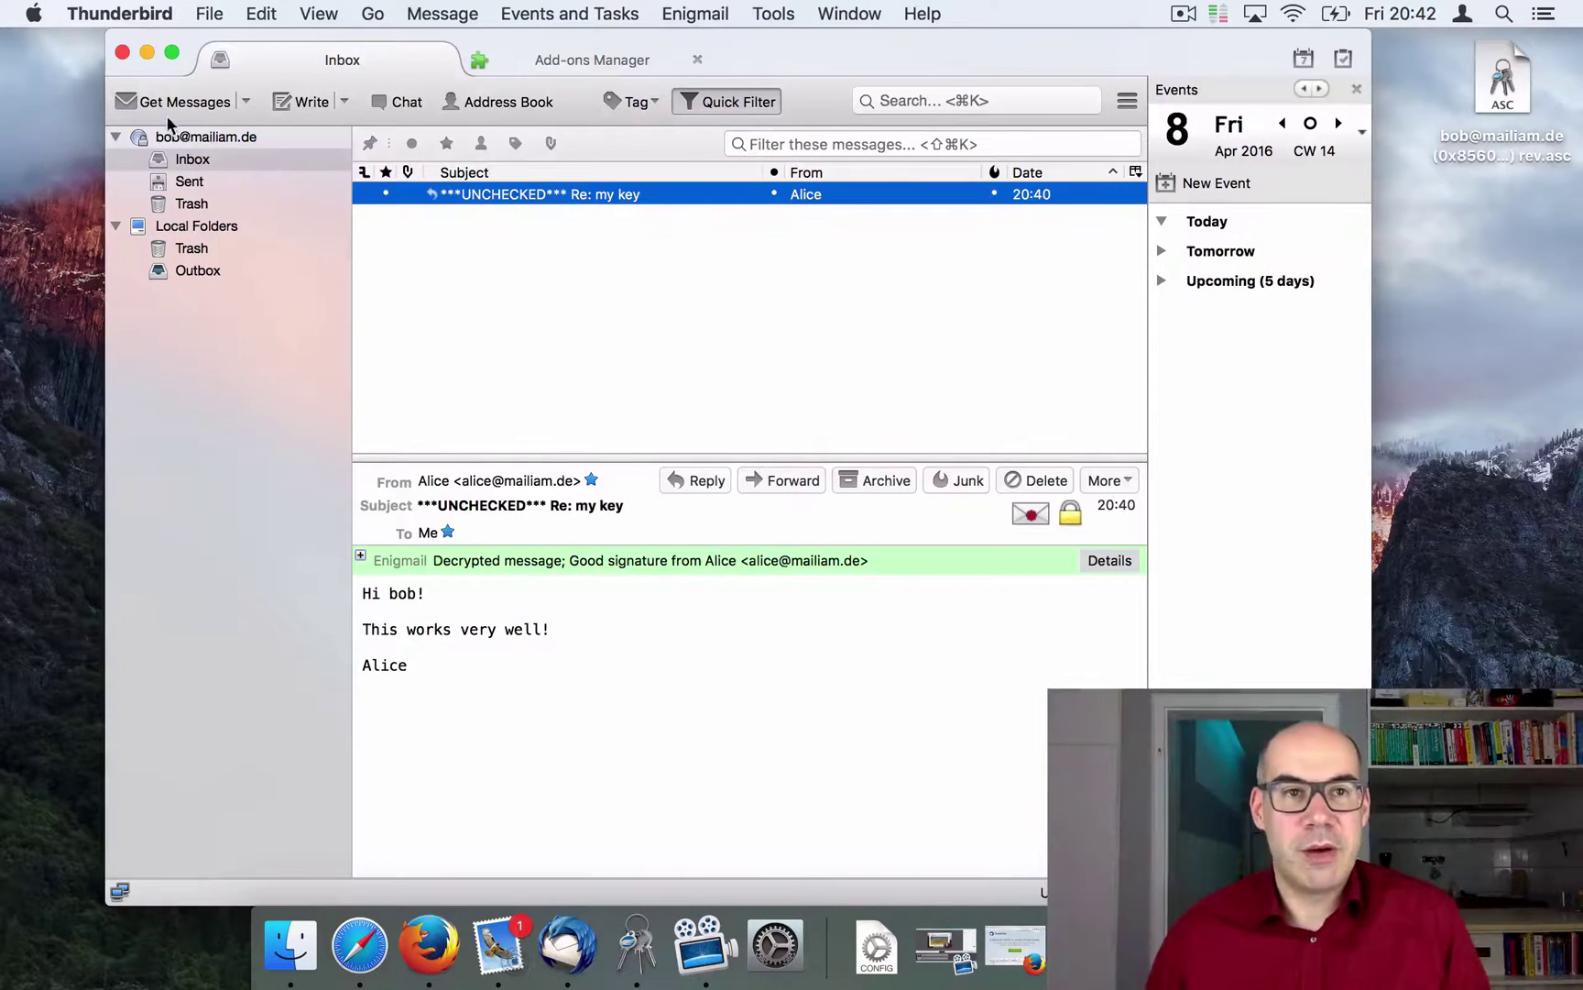
# Step: Open the 'Re: Re: my key' reply in Apple Mail and confirm it is encrypted and signed
pyautogui.click(147, 52)
pyautogui.click(456, 955)
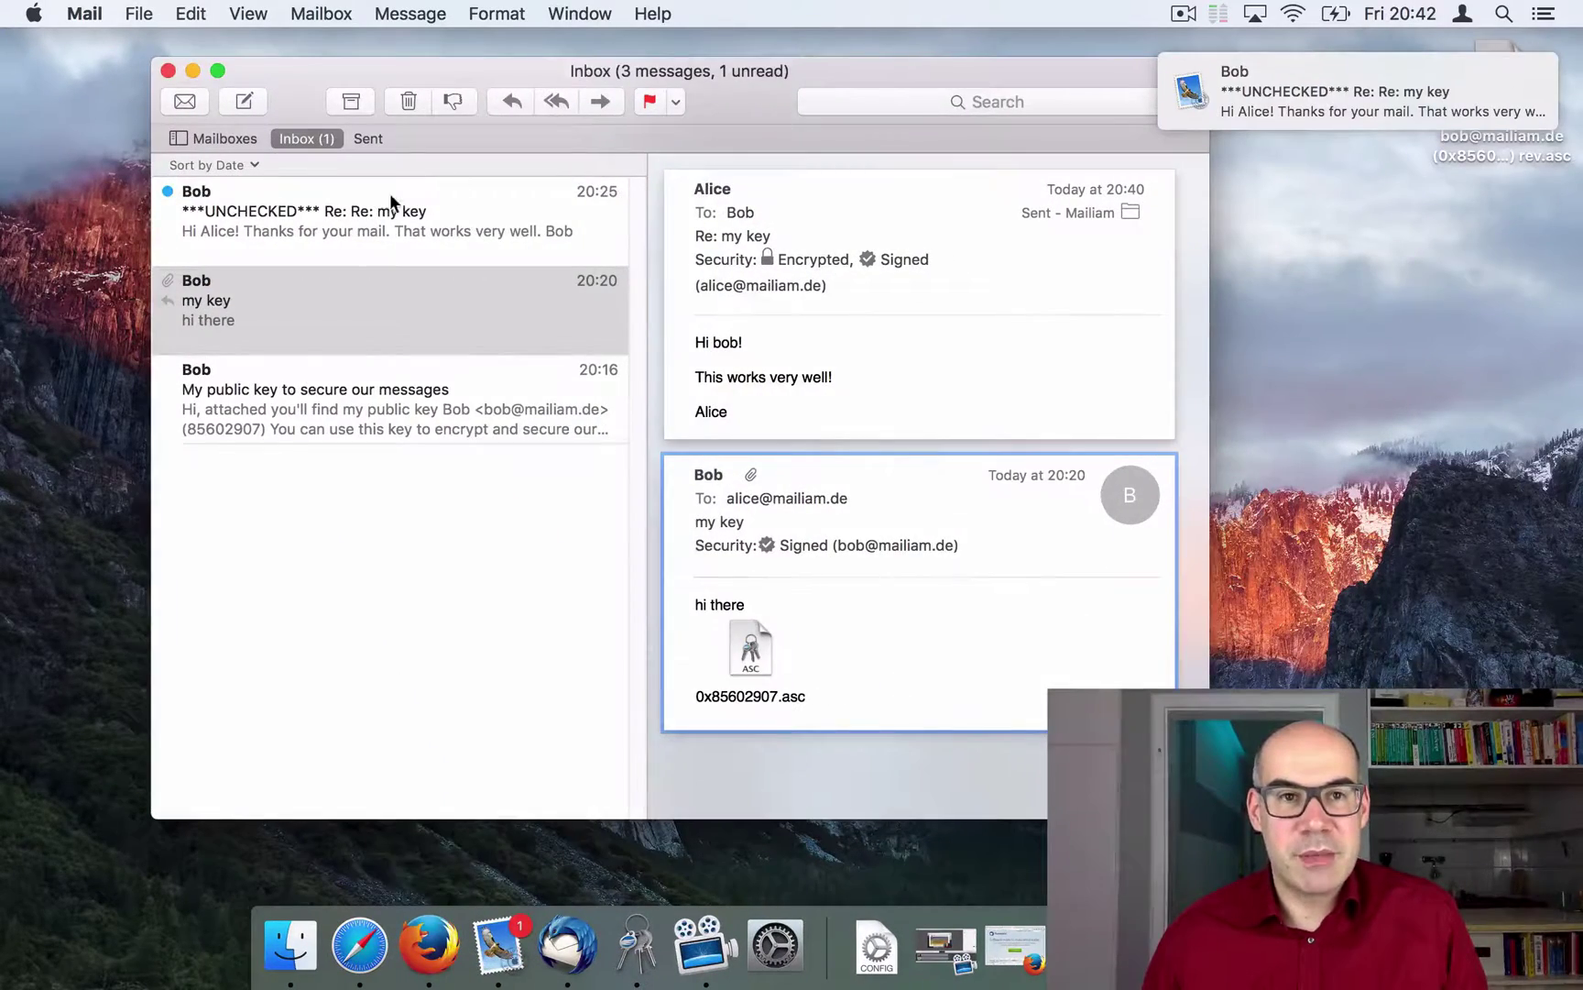
pyautogui.click(349, 203)
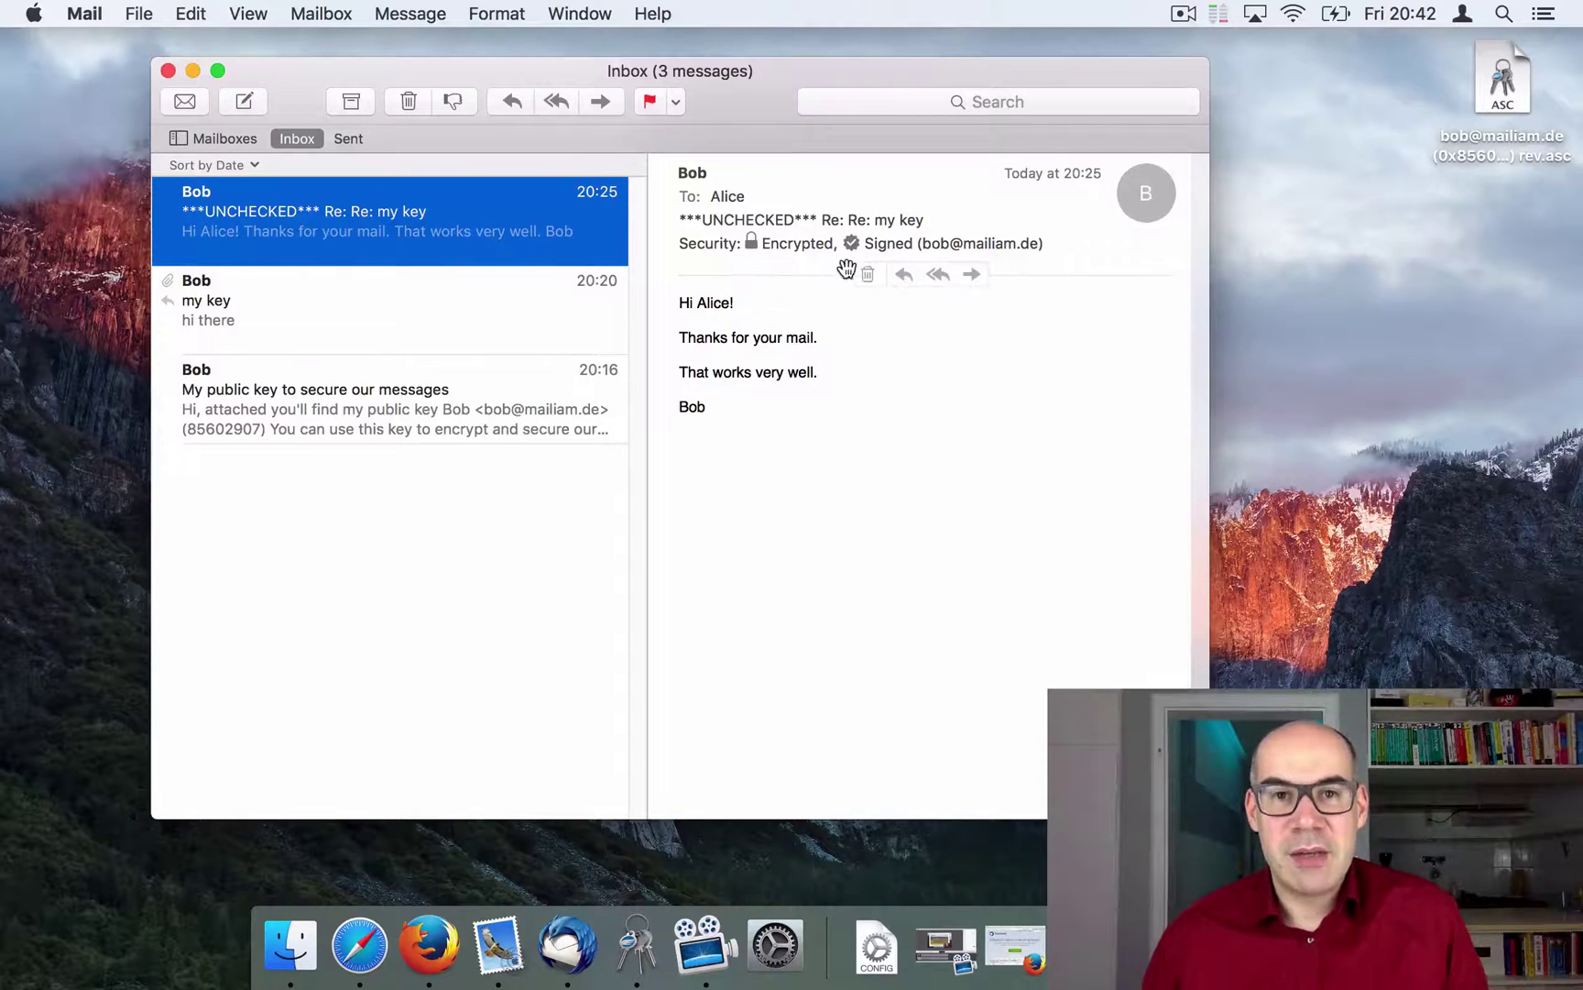
pyautogui.click(408, 306)
pyautogui.click(387, 240)
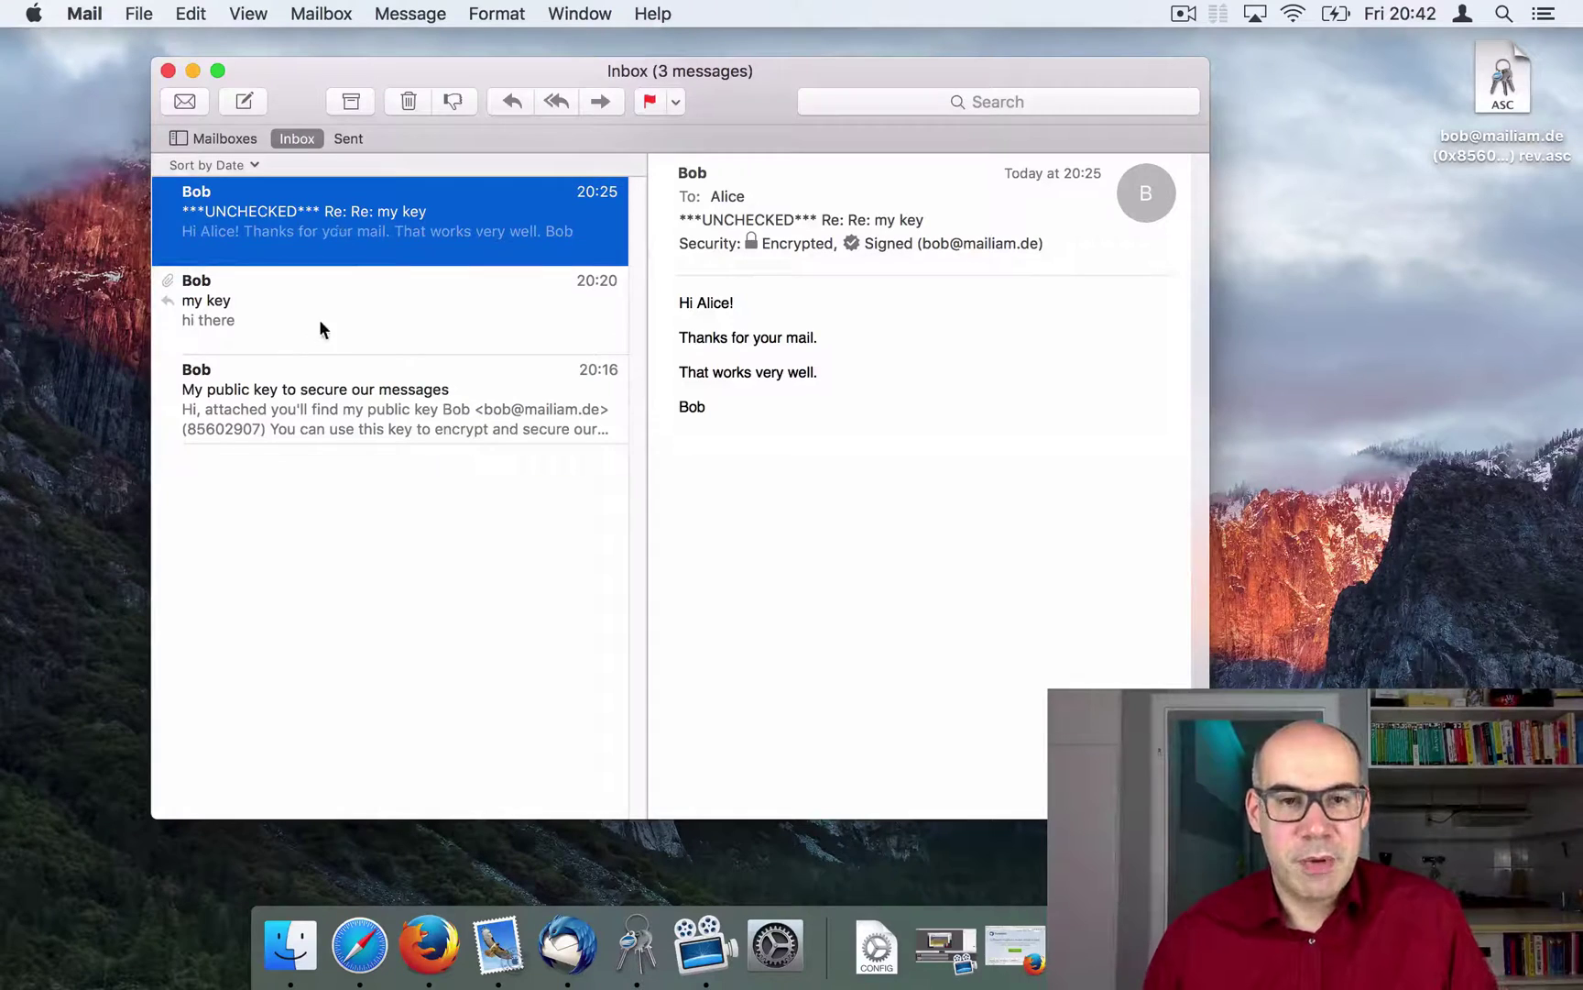
# Step: Bring Thunderbird forward, then move and minimize the Mail window
pyautogui.click(568, 951)
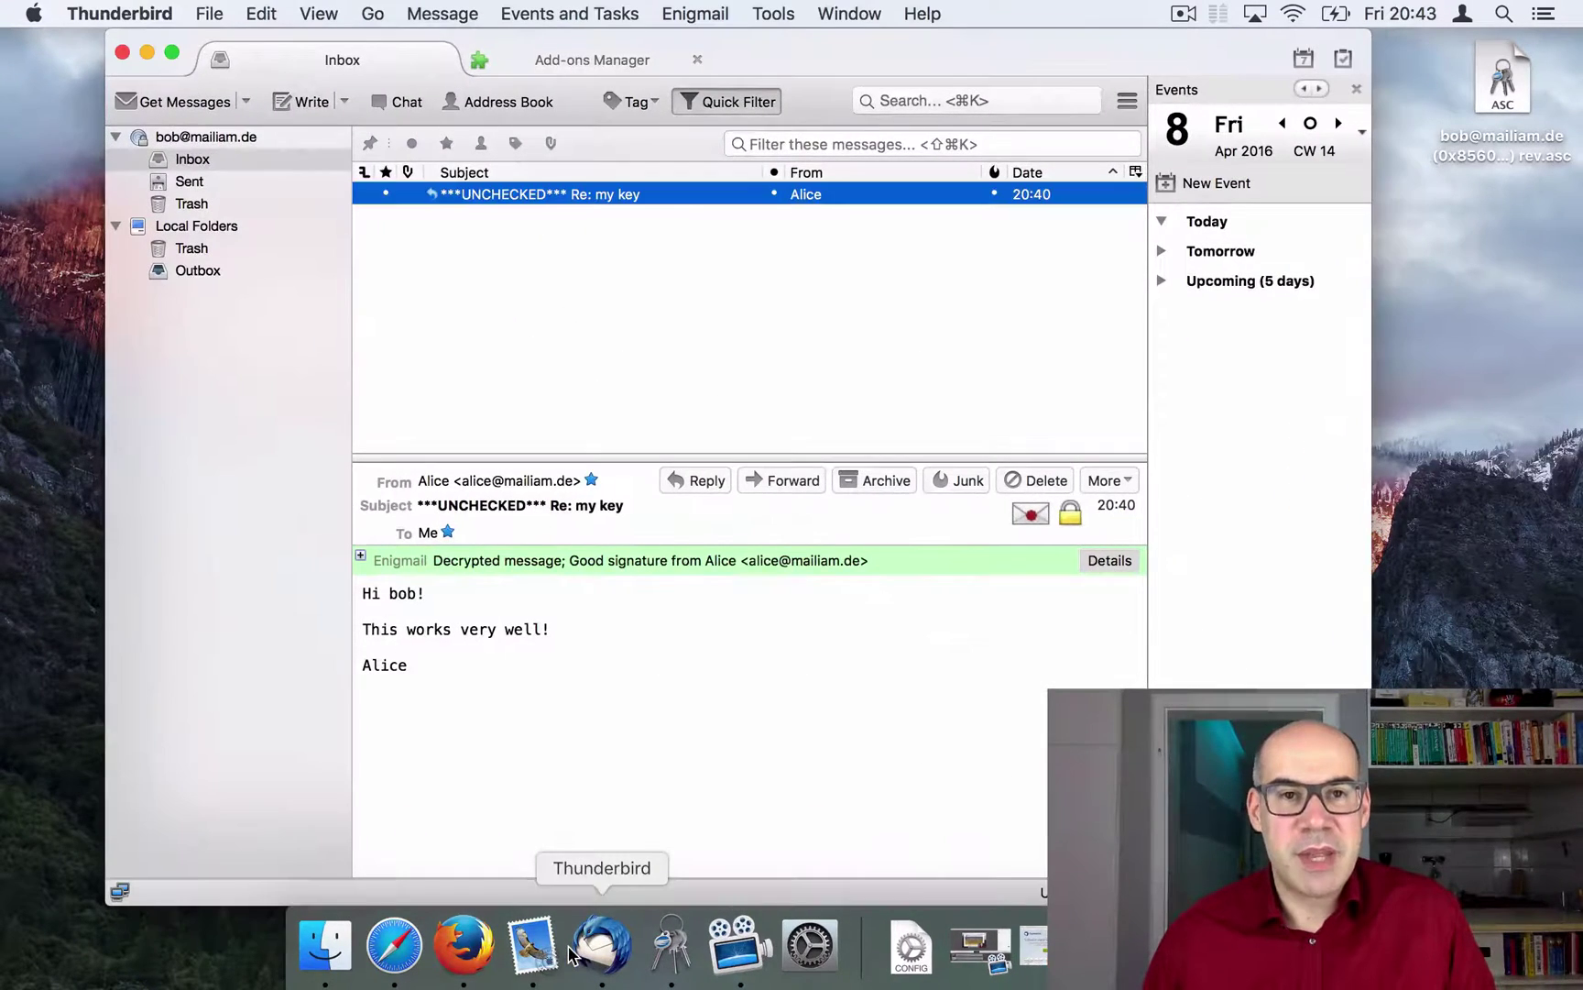
pyautogui.click(528, 951)
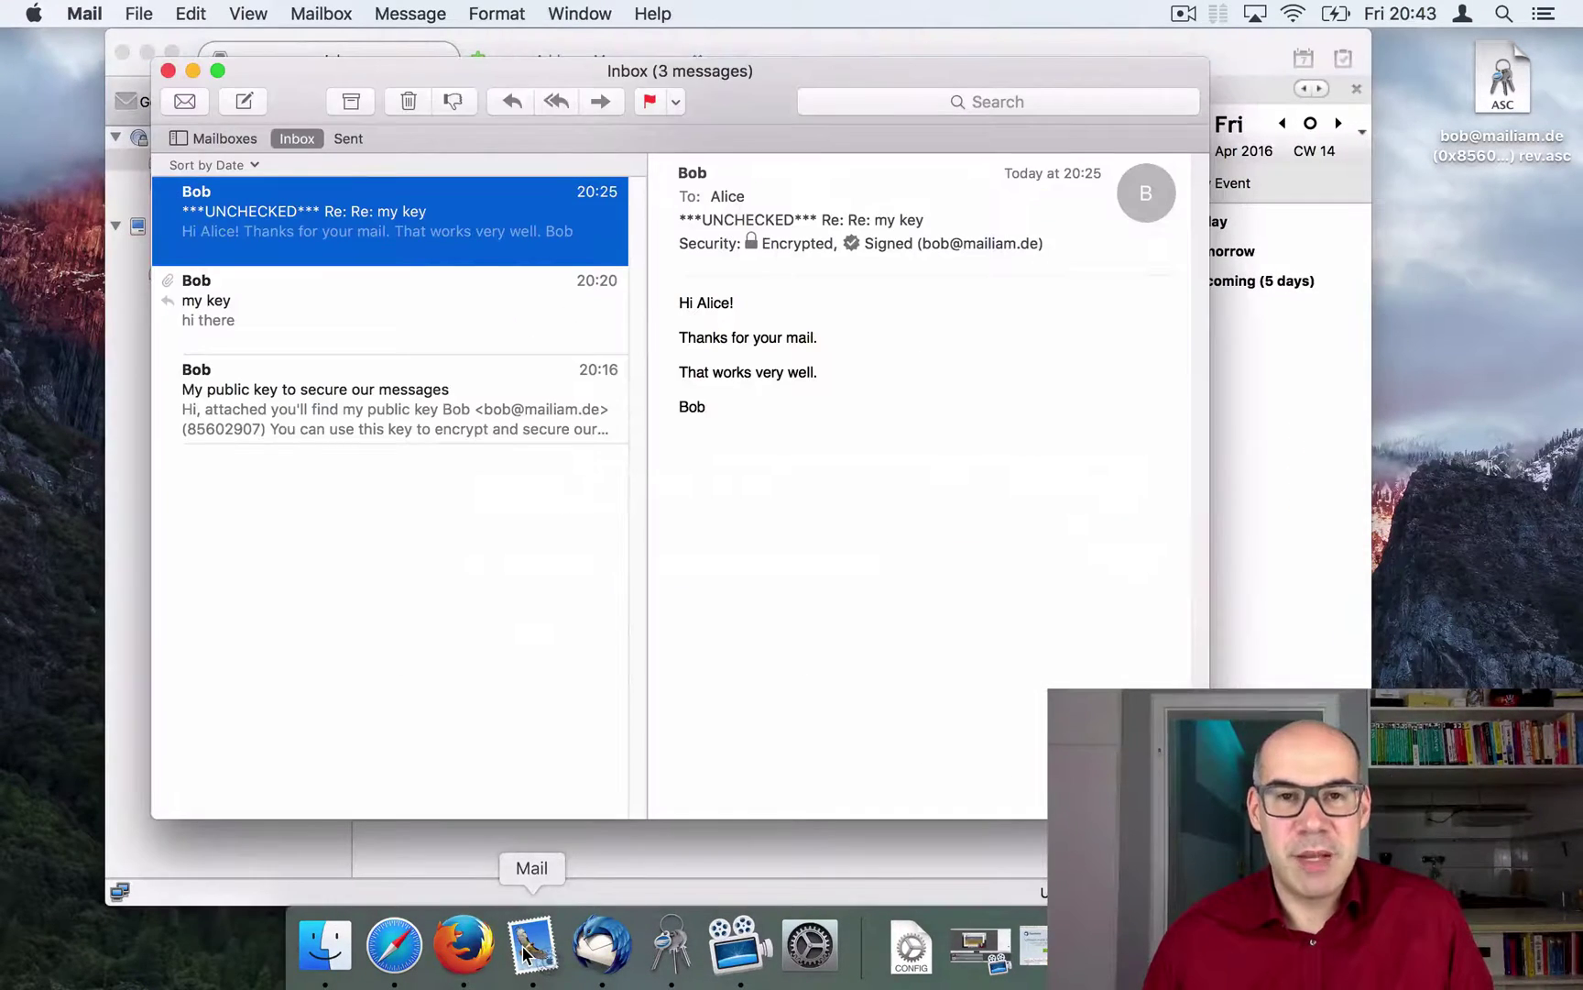
pyautogui.moveTo(742, 103); pyautogui.dragTo(770, 119)
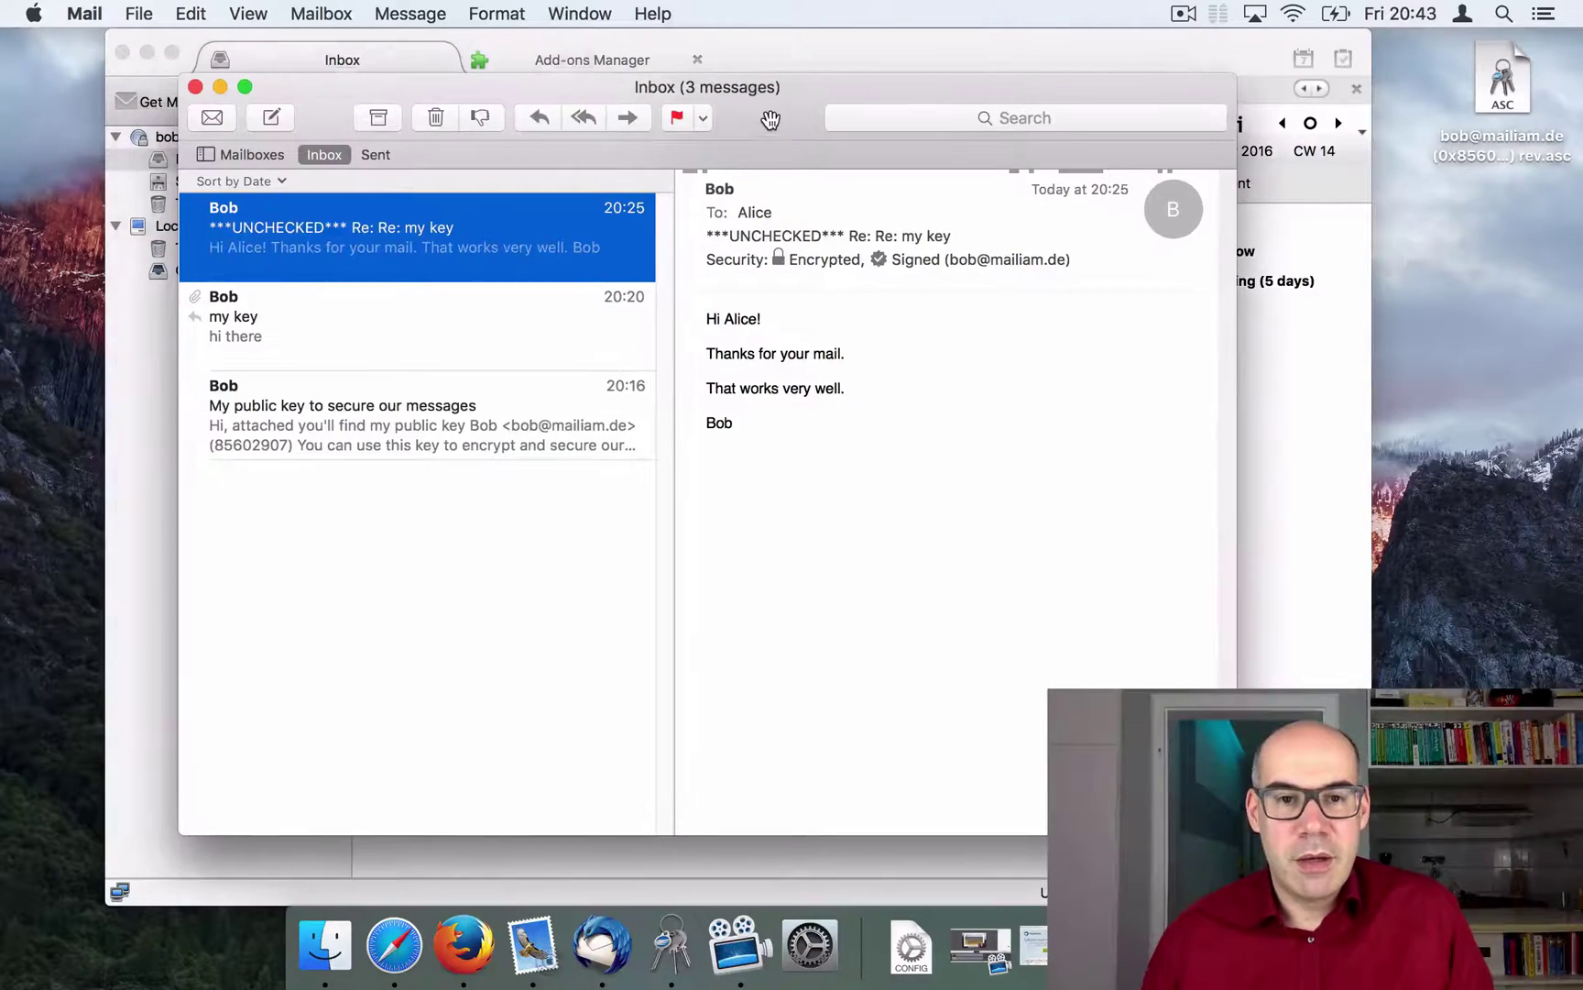
pyautogui.click(220, 86)
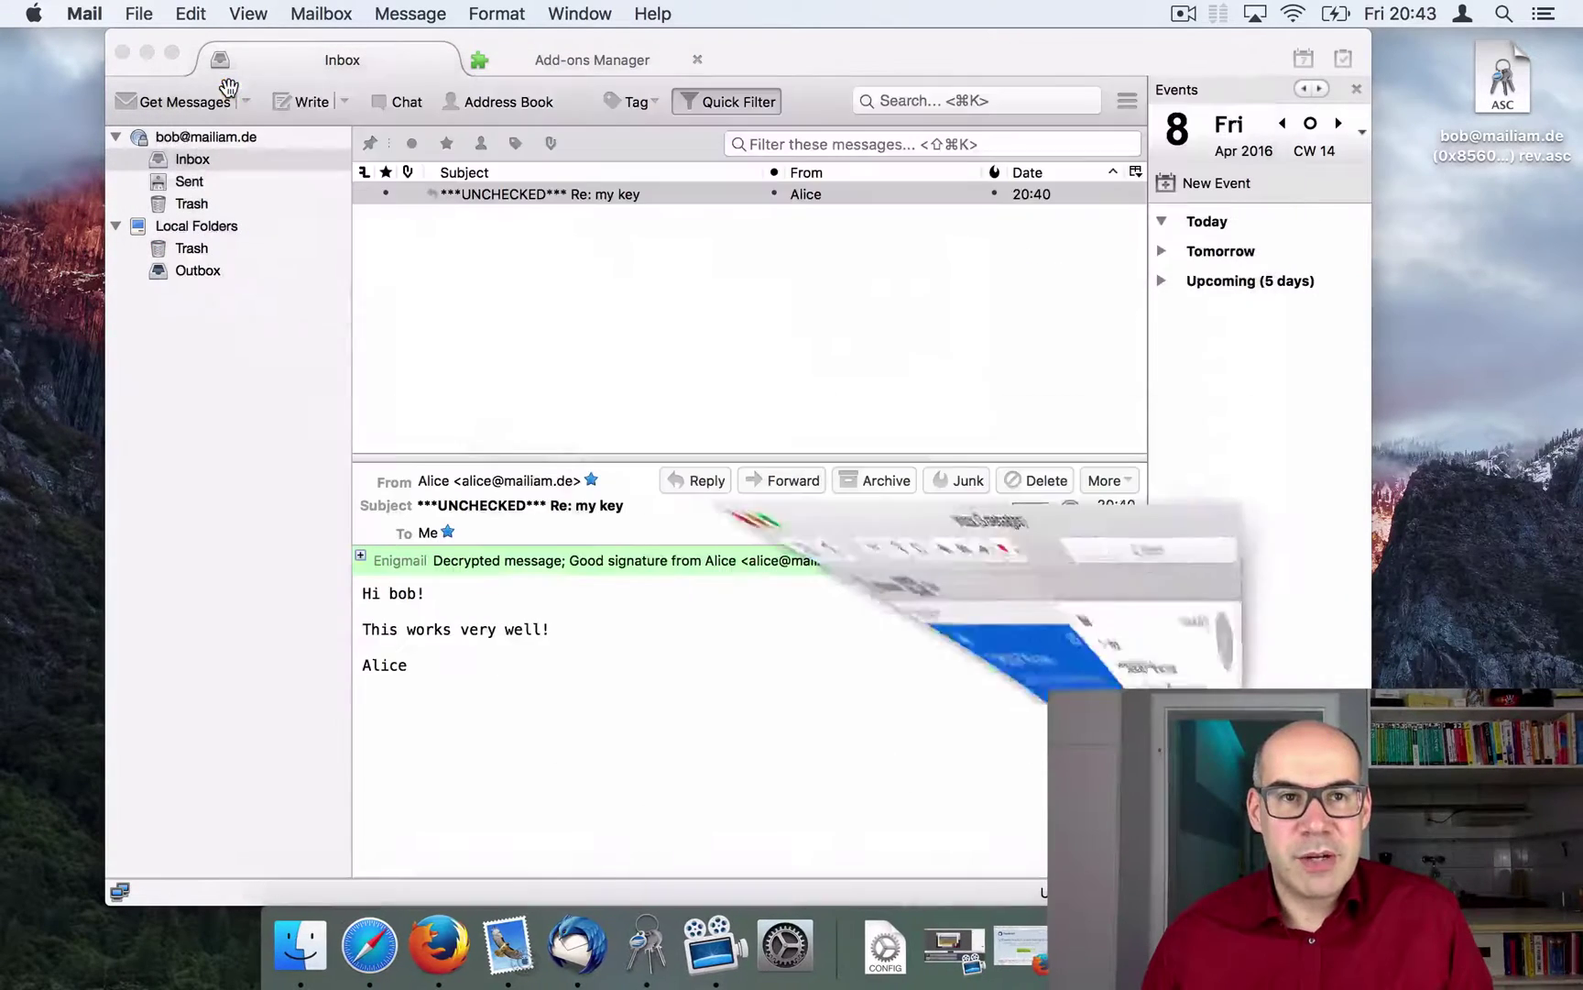
# Step: Minimize Thunderbird and restore the browser window showing the mozilla.org Thunderbird download page
pyautogui.click(146, 52)
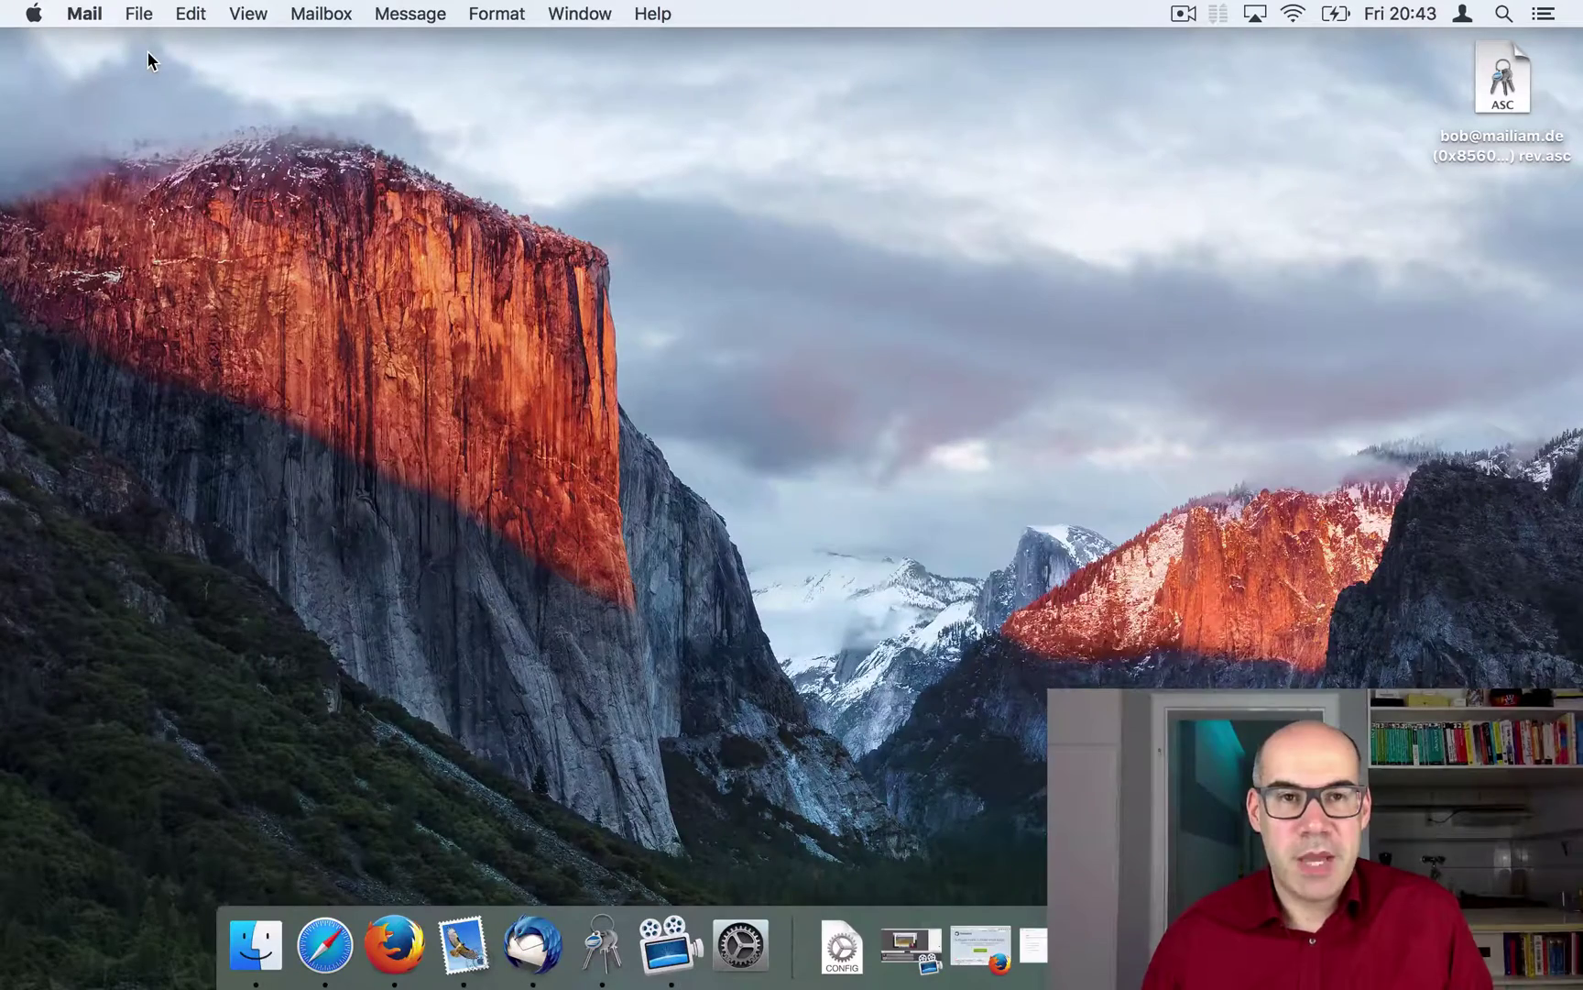
pyautogui.click(392, 977)
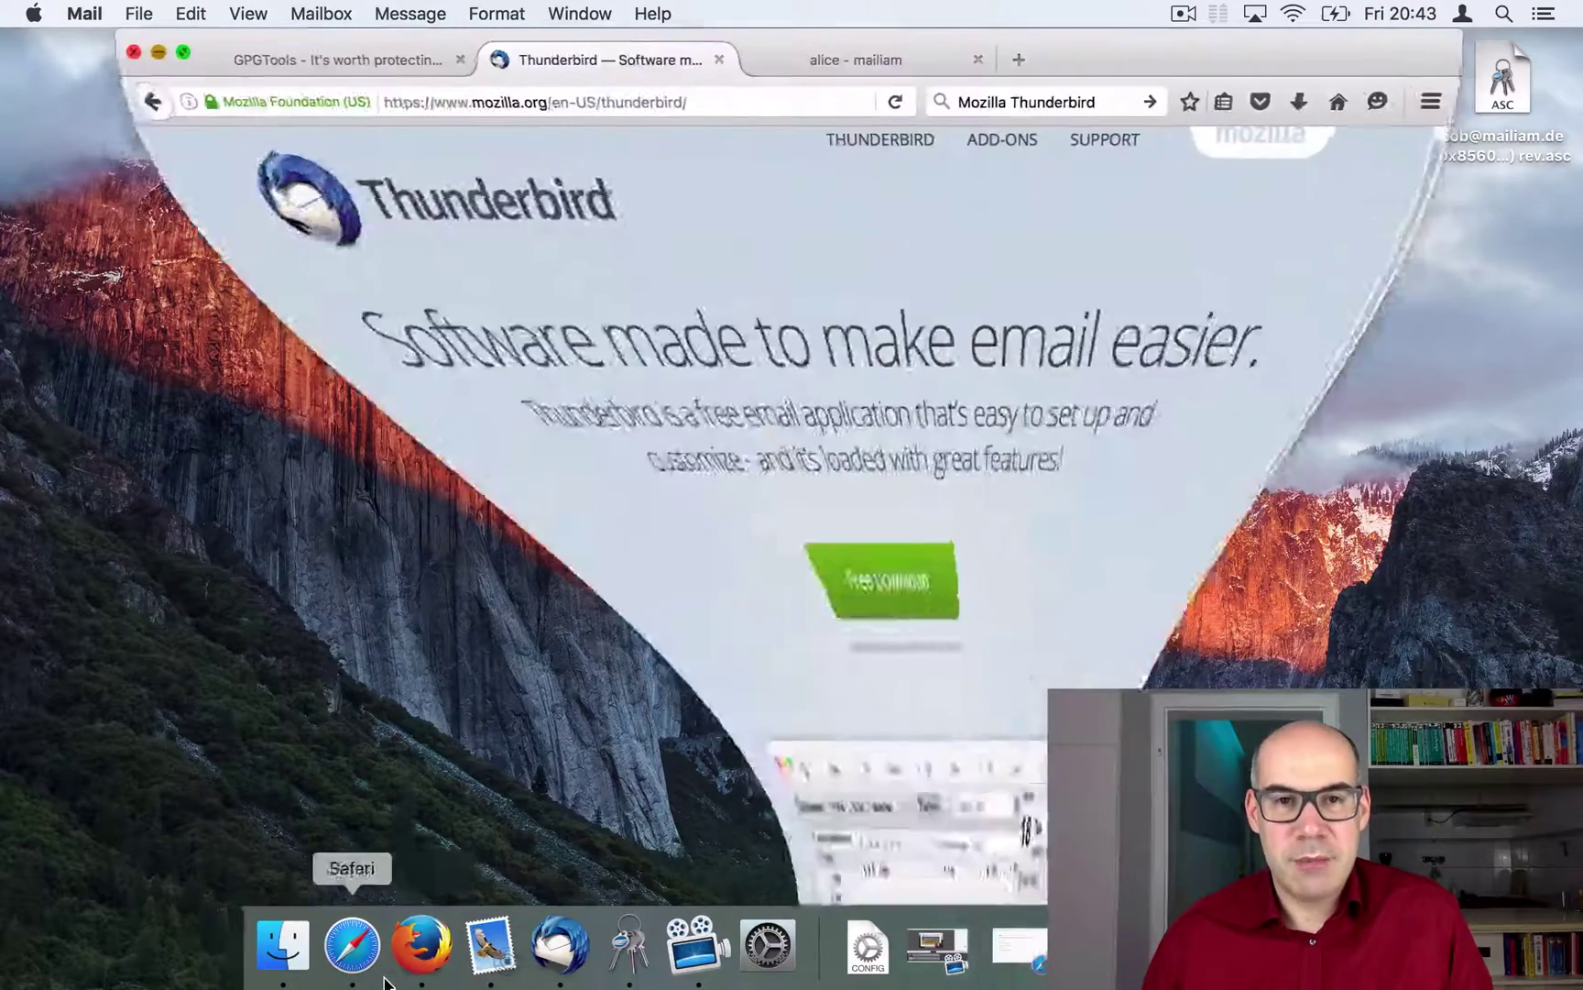